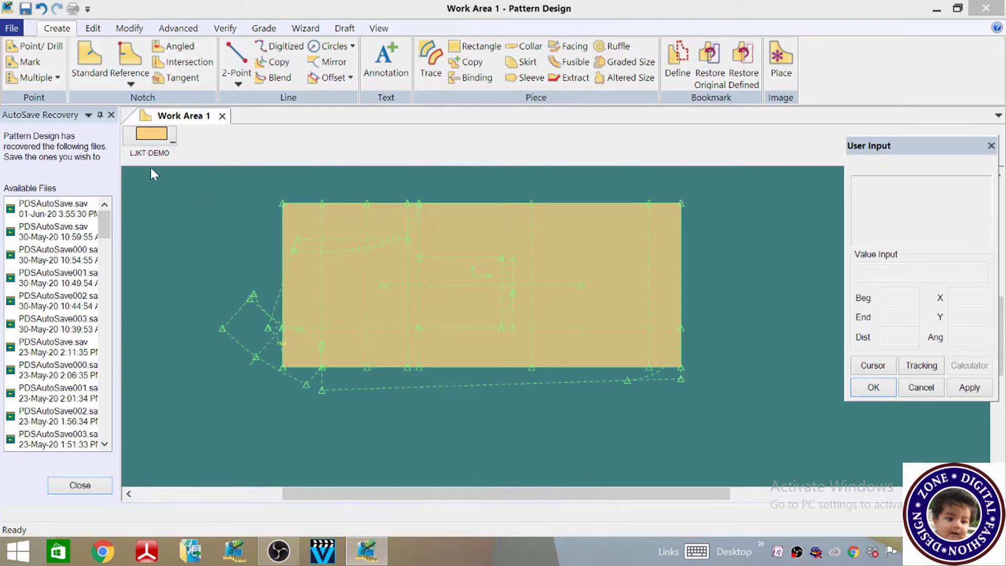
- Turn off the Filled Pieces display preference so the jacket piece shows only its outlines and internal lines
{"action": "scroll", "coordinate": [454, 304], "scroll_direction": "up", "scroll_amount": 2}
{"action": "scroll", "coordinate": [455, 304], "scroll_direction": "down", "scroll_amount": 2}
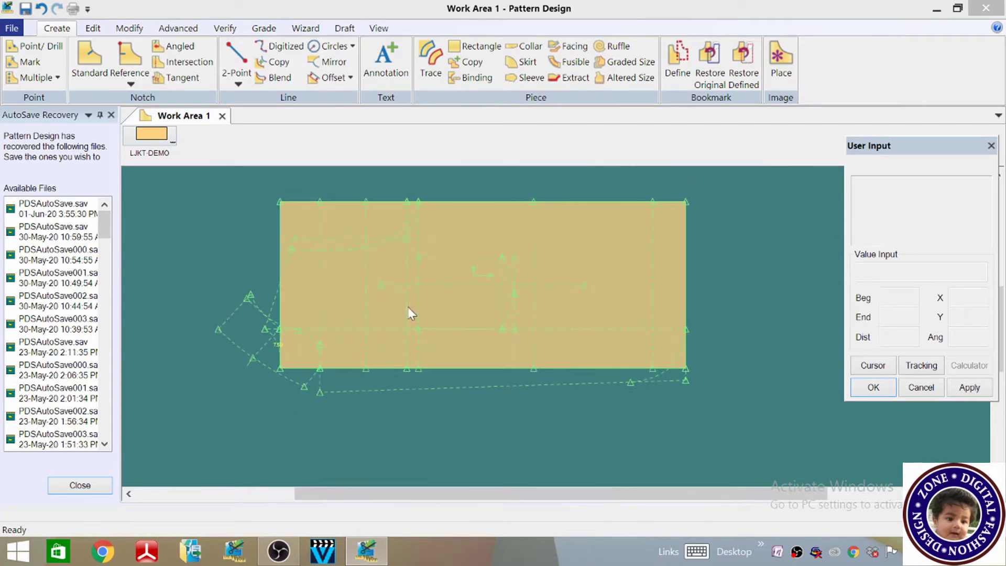
{"action": "left_click", "coordinate": [93, 29]}
{"action": "left_click", "coordinate": [407, 82]}
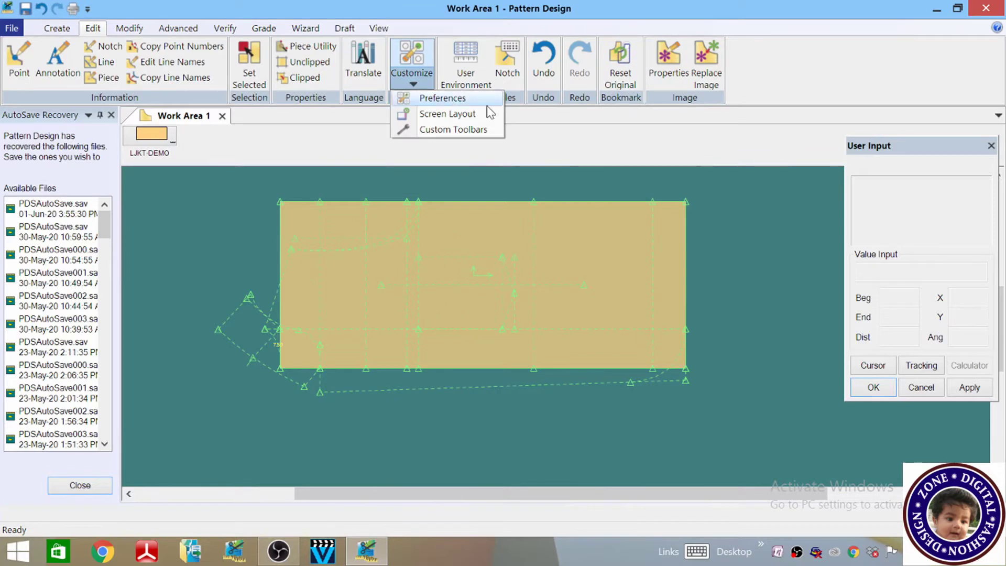
{"action": "left_click", "coordinate": [463, 99]}
{"action": "left_click", "coordinate": [348, 75]}
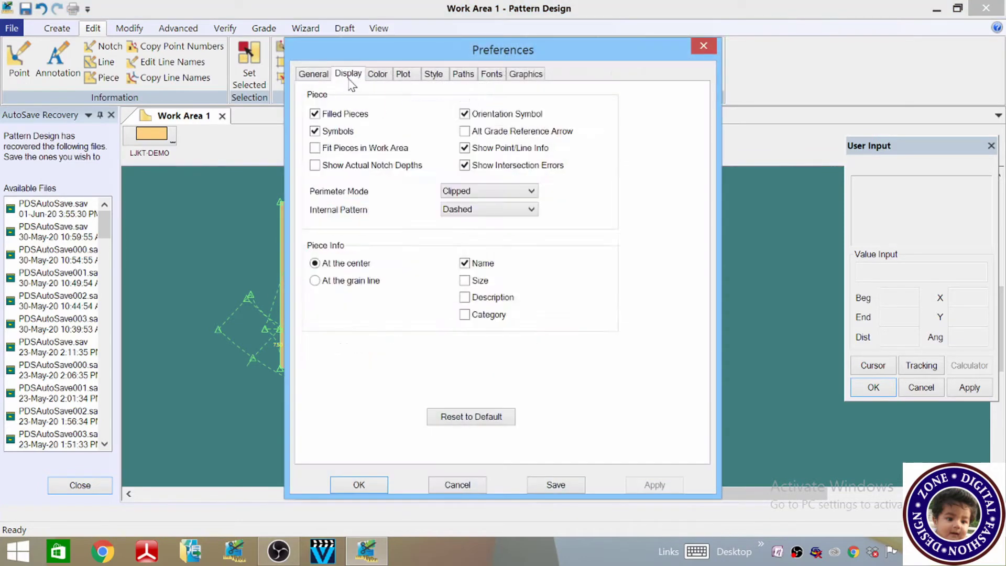
{"action": "left_click", "coordinate": [315, 131]}
{"action": "left_click", "coordinate": [655, 485]}
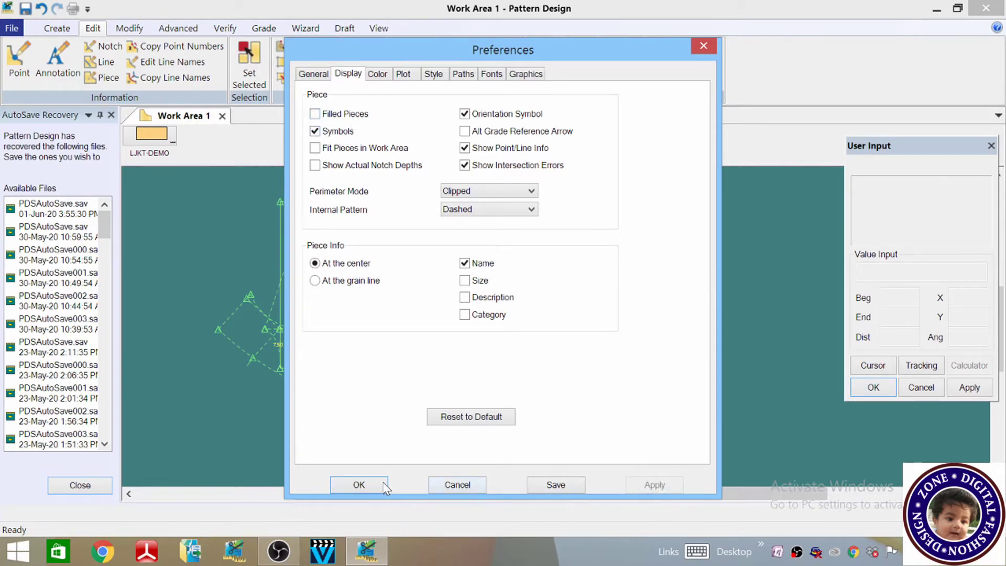
{"action": "left_click", "coordinate": [359, 485]}
- Delete the unneeded vertical guide lines across the body and pocket, plus the short horizontal guide line beside the armhole curve
{"action": "scroll", "coordinate": [454, 319], "scroll_direction": "up", "scroll_amount": 2}
{"action": "scroll", "coordinate": [453, 319], "scroll_direction": "down", "scroll_amount": 2}
{"action": "scroll", "coordinate": [583, 212], "scroll_direction": "up", "scroll_amount": 1}
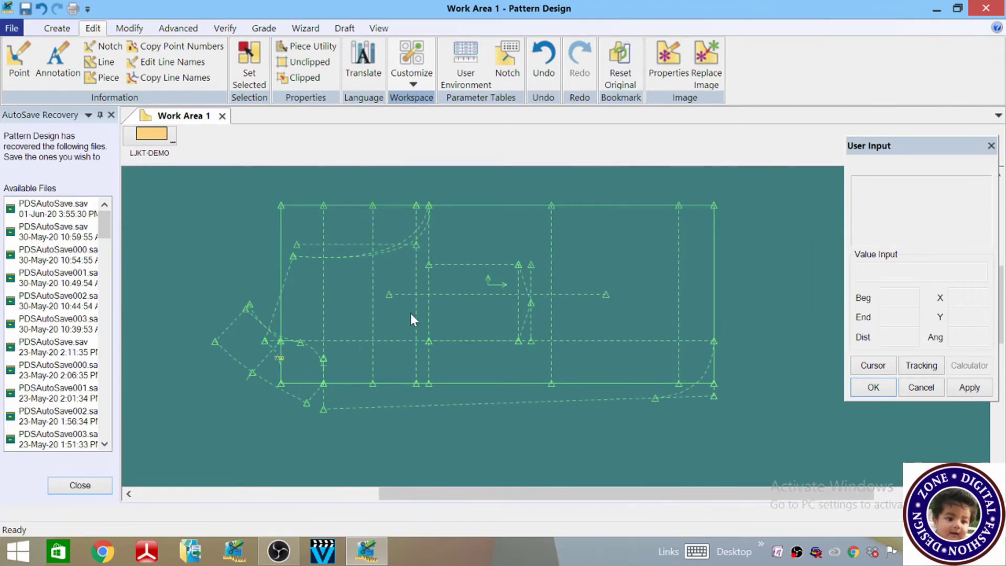
{"action": "scroll", "coordinate": [412, 309], "scroll_direction": "up", "scroll_amount": 1}
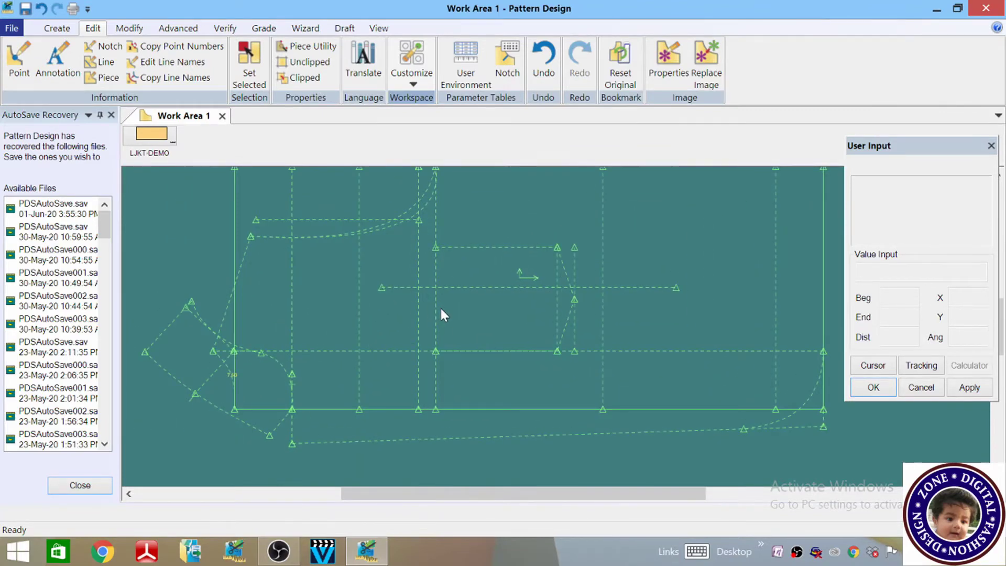
{"action": "scroll", "coordinate": [439, 306], "scroll_direction": "down", "scroll_amount": 1}
{"action": "scroll", "coordinate": [347, 348], "scroll_direction": "down", "scroll_amount": 1}
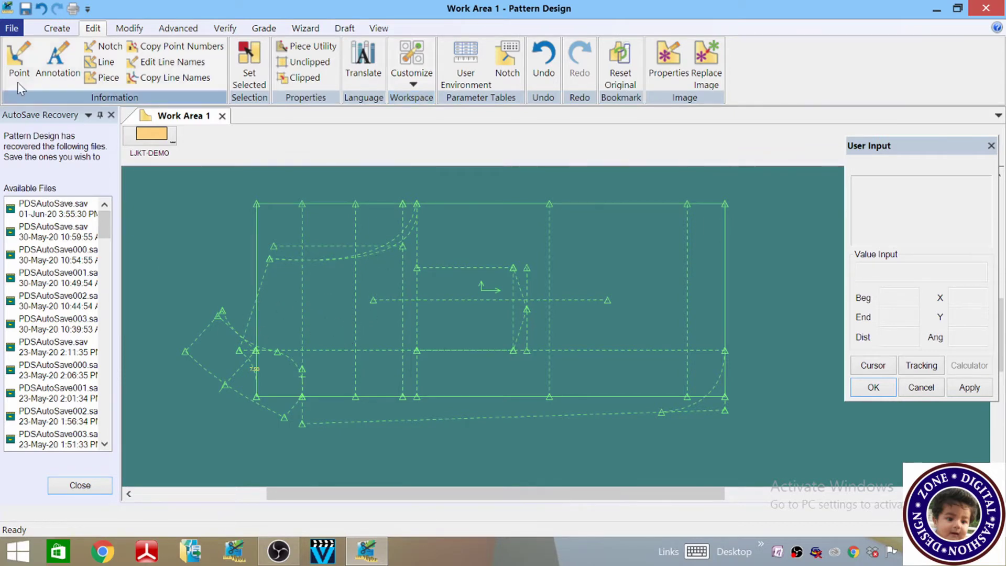
{"action": "left_click", "coordinate": [129, 27]}
{"action": "left_click", "coordinate": [19, 76]}
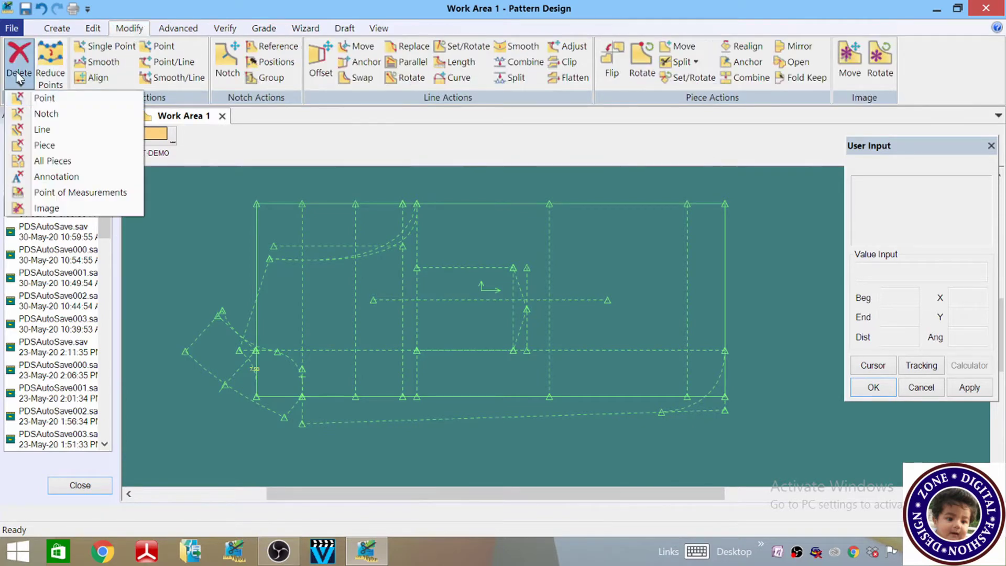
{"action": "left_click", "coordinate": [42, 130]}
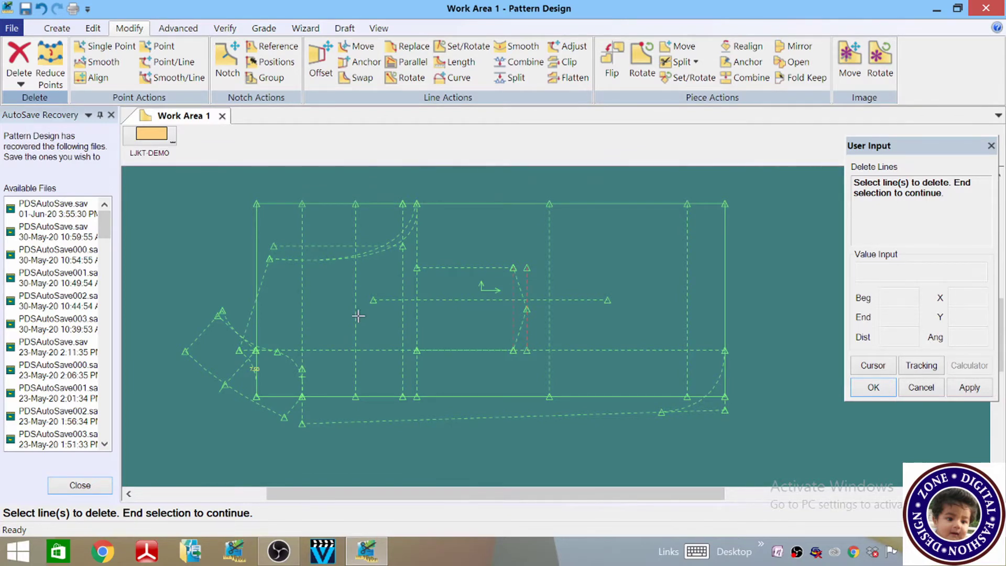
{"action": "left_click", "coordinate": [403, 337]}
{"action": "left_click", "coordinate": [687, 259]}
{"action": "left_click", "coordinate": [550, 268]}
{"action": "right_click", "coordinate": [554, 175]}
{"action": "left_click", "coordinate": [530, 186]}
- Split the long horizontal guide line where the collar curve crosses it near the neck
{"action": "scroll", "coordinate": [352, 388], "scroll_direction": "up", "scroll_amount": 2}
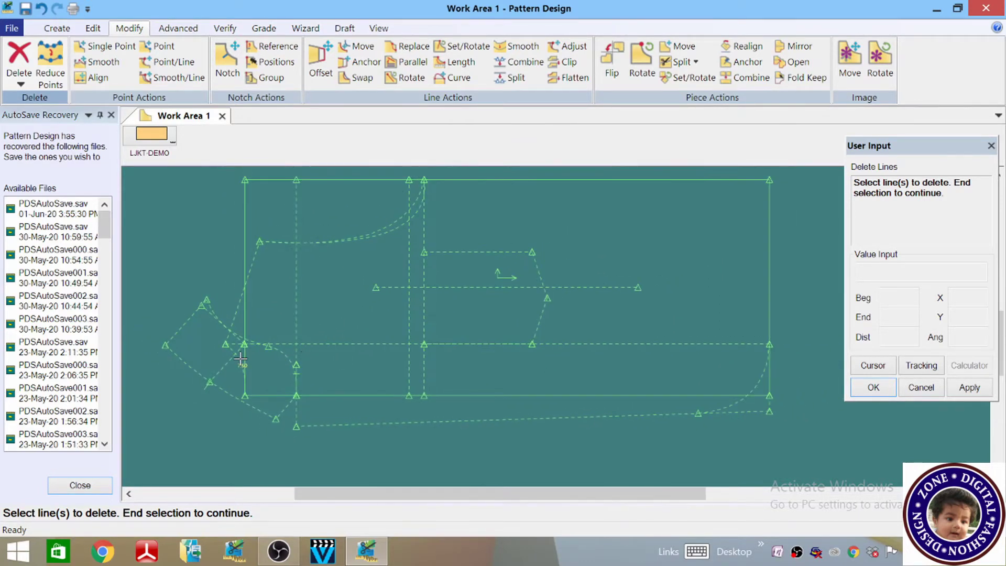
{"action": "scroll", "coordinate": [240, 359], "scroll_direction": "up", "scroll_amount": 5}
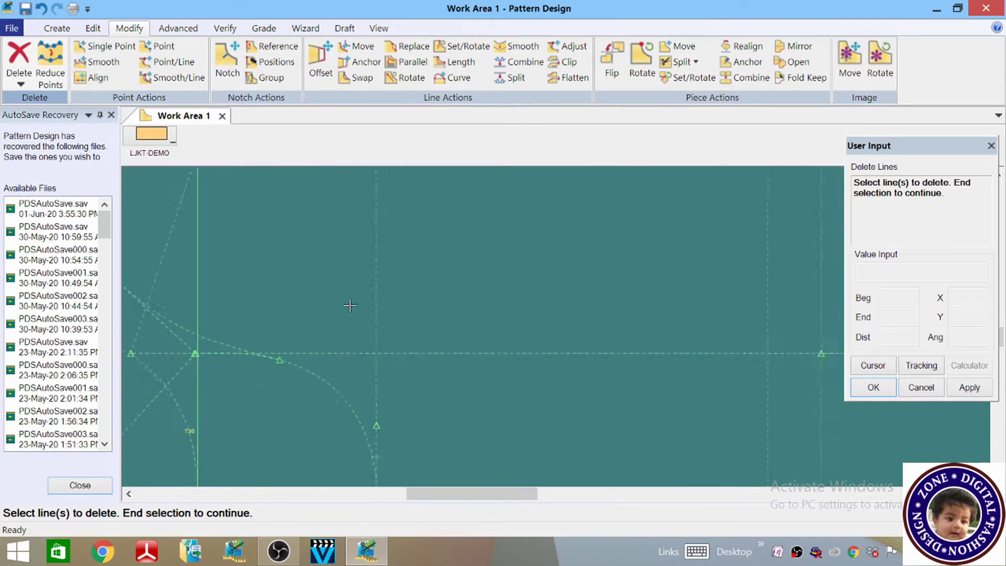
{"action": "scroll", "coordinate": [319, 337], "scroll_direction": "down", "scroll_amount": 3}
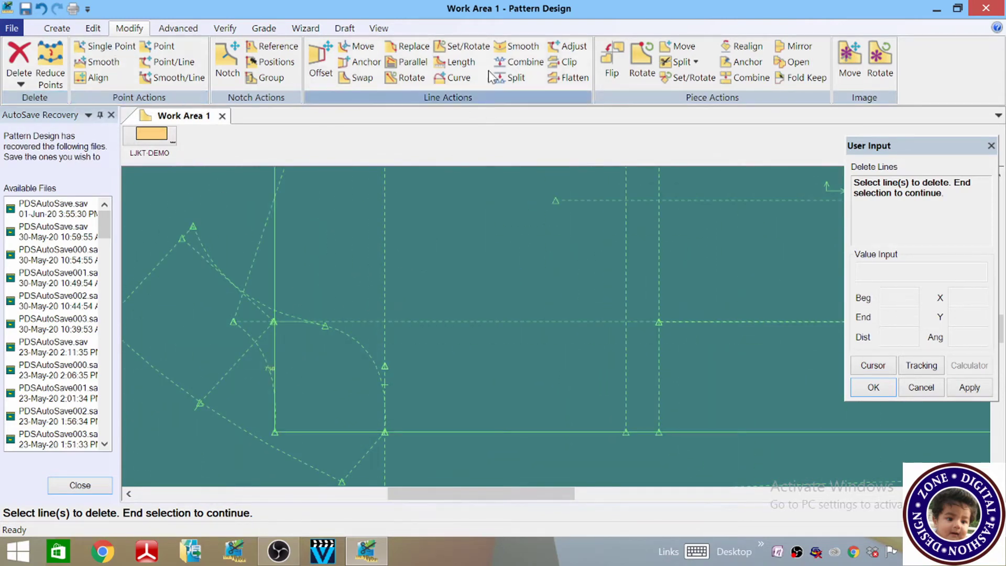
{"action": "left_click", "coordinate": [514, 77]}
{"action": "scroll", "coordinate": [313, 304], "scroll_direction": "up", "scroll_amount": 3}
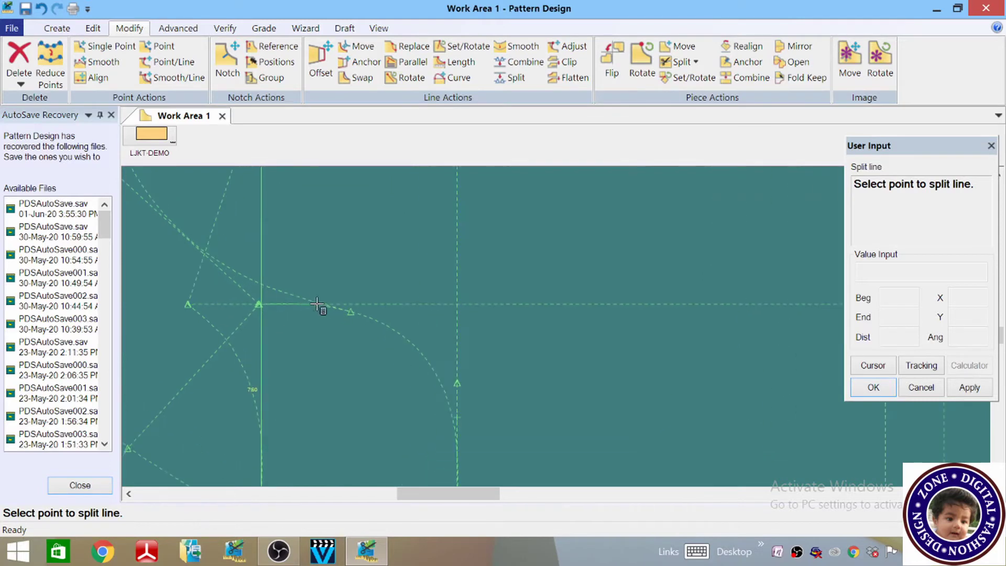
{"action": "scroll", "coordinate": [313, 304], "scroll_direction": "up", "scroll_amount": 5}
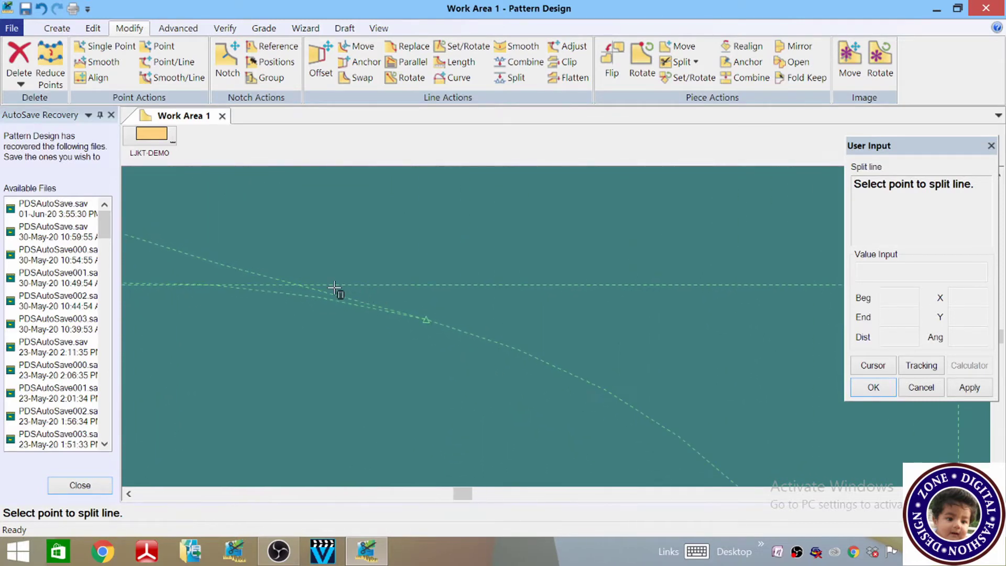
{"action": "left_click", "coordinate": [310, 285]}
{"action": "right_click", "coordinate": [354, 235]}
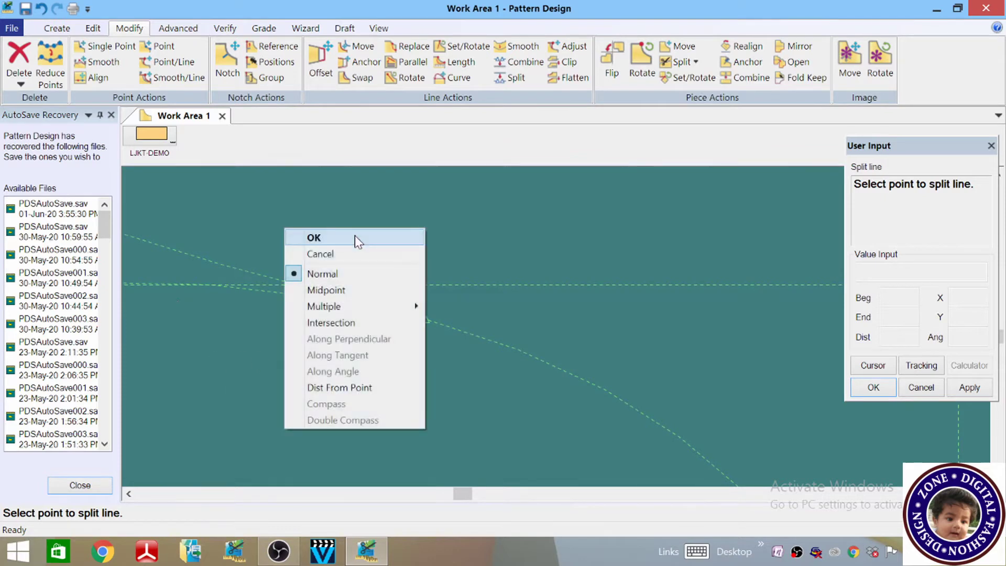
{"action": "left_click", "coordinate": [355, 237]}
- Delete the long section of the split horizontal line that runs from the collar curve through the body
{"action": "scroll", "coordinate": [383, 238], "scroll_direction": "up", "scroll_amount": 2}
{"action": "scroll", "coordinate": [398, 241], "scroll_direction": "up", "scroll_amount": 3}
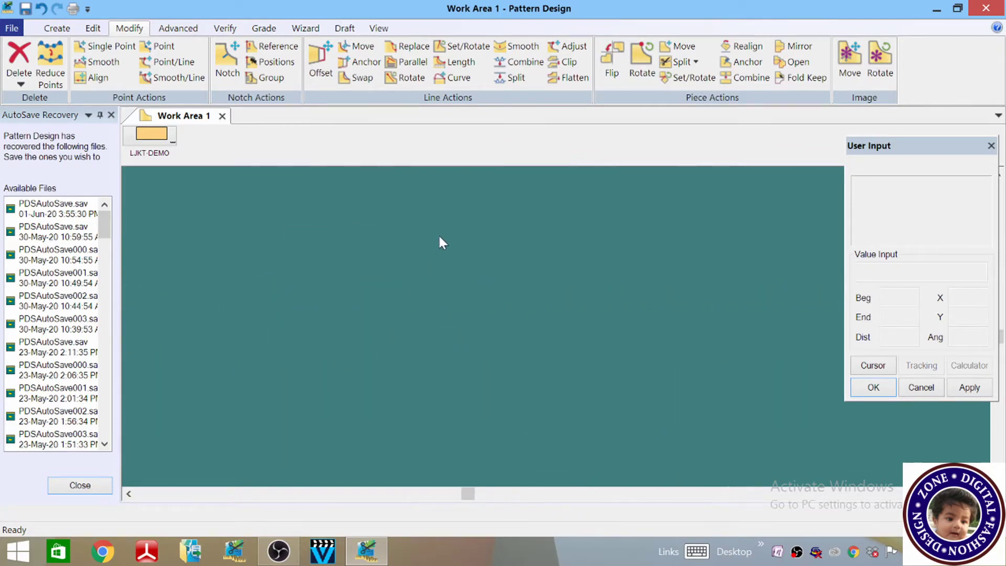
{"action": "scroll", "coordinate": [470, 228], "scroll_direction": "down", "scroll_amount": 5}
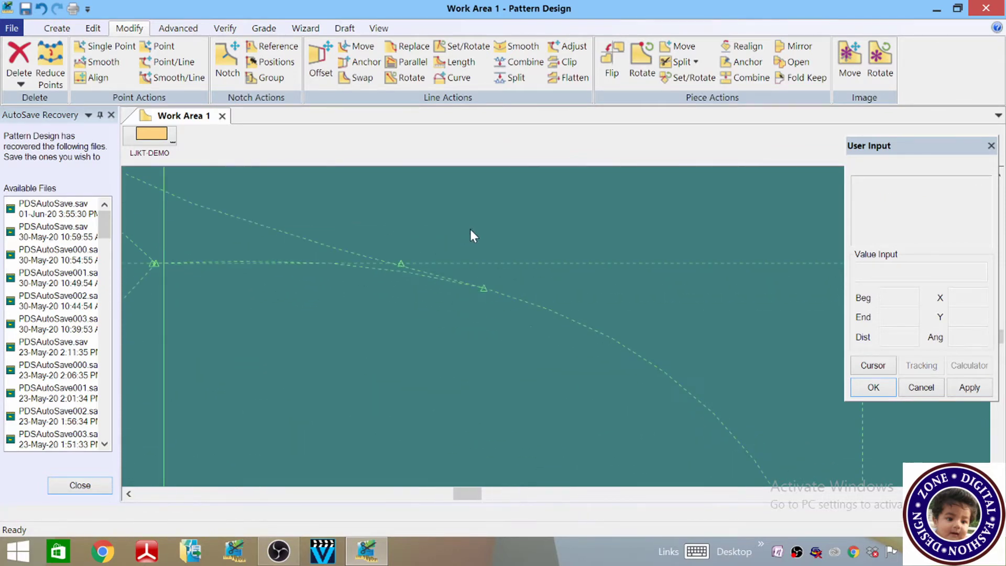
{"action": "scroll", "coordinate": [421, 283], "scroll_direction": "down", "scroll_amount": 3}
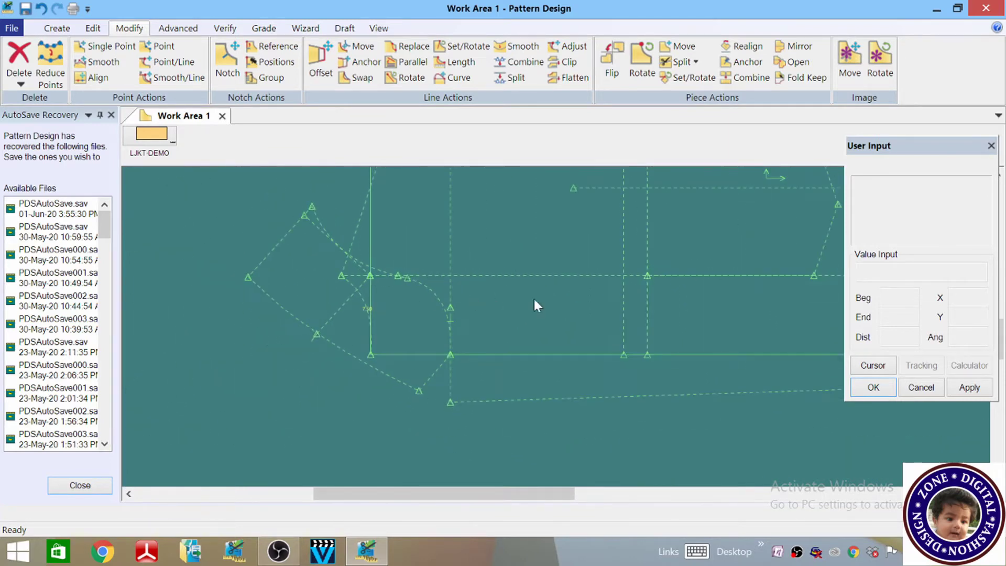
{"action": "scroll", "coordinate": [366, 285], "scroll_direction": "up", "scroll_amount": 1}
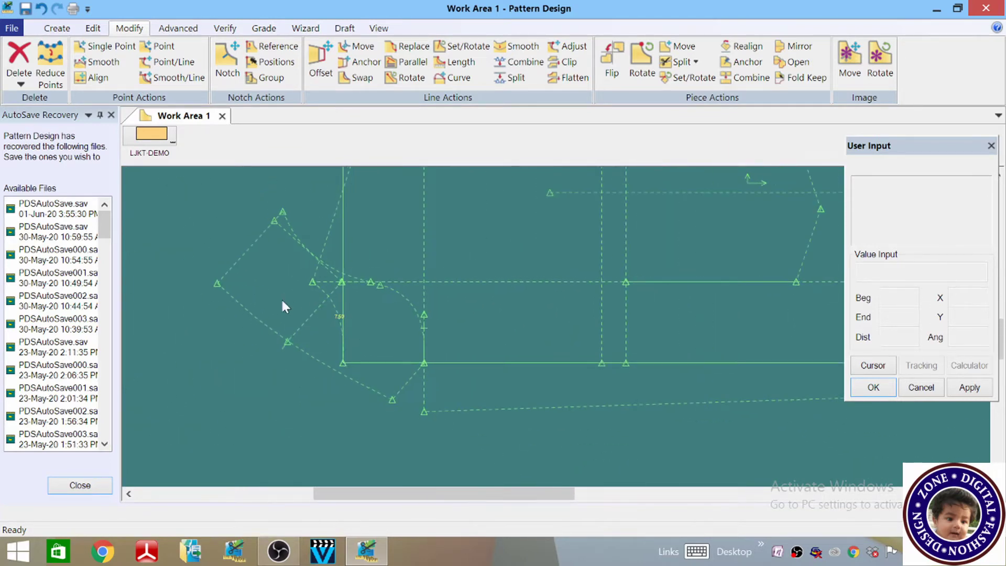
{"action": "left_click", "coordinate": [12, 79]}
{"action": "left_click", "coordinate": [44, 130]}
{"action": "scroll", "coordinate": [242, 256], "scroll_direction": "down", "scroll_amount": 3}
{"action": "scroll", "coordinate": [243, 256], "scroll_direction": "down", "scroll_amount": 1}
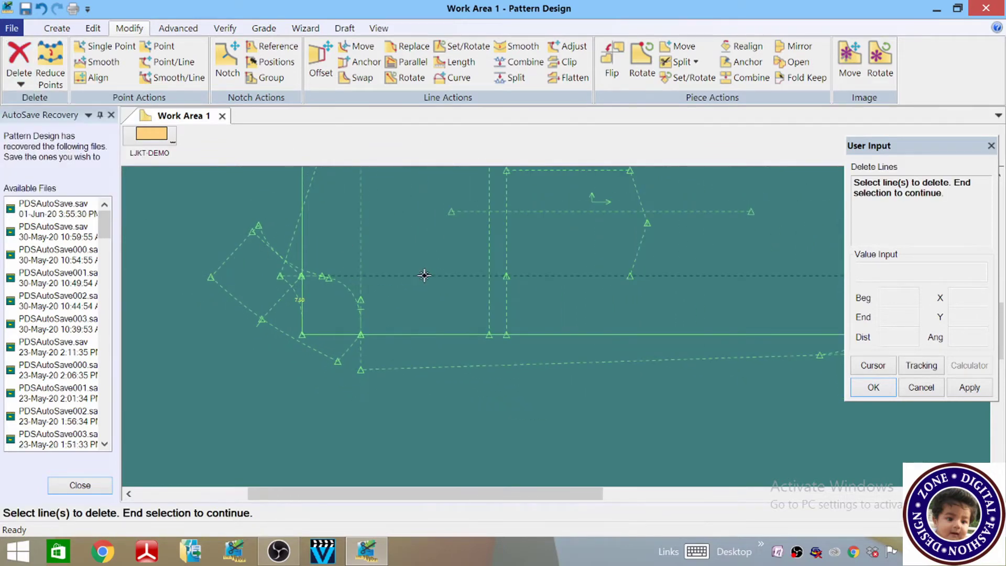
{"action": "right_click", "coordinate": [443, 237]}
{"action": "key", "text": "Escape"}
{"action": "scroll", "coordinate": [279, 270], "scroll_direction": "down", "scroll_amount": 3}
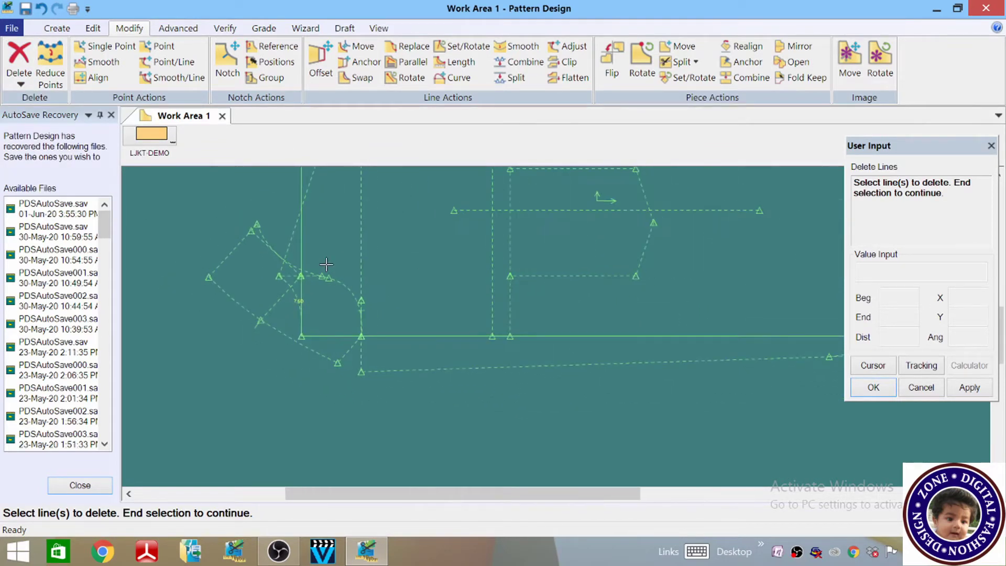
- Delete the vertical guide line just left of the pocket's straight left edge
{"action": "middle_click_drag", "start_coordinate": [404, 255], "coordinate": [380, 273]}
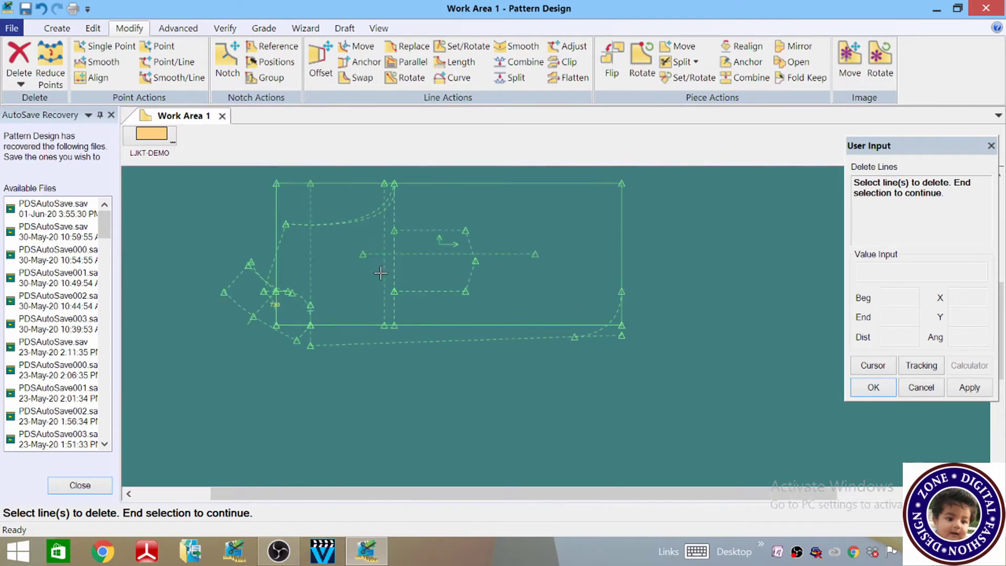
{"action": "left_click", "coordinate": [384, 275]}
{"action": "right_click", "coordinate": [342, 252]}
{"action": "left_click", "coordinate": [341, 257]}
{"action": "right_click", "coordinate": [248, 220]}
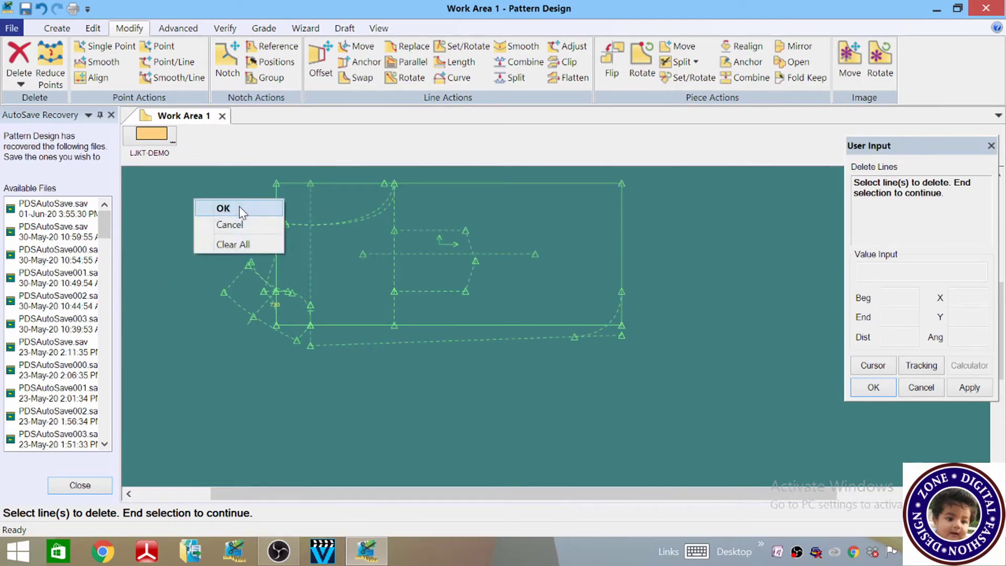
{"action": "left_click", "coordinate": [242, 208]}
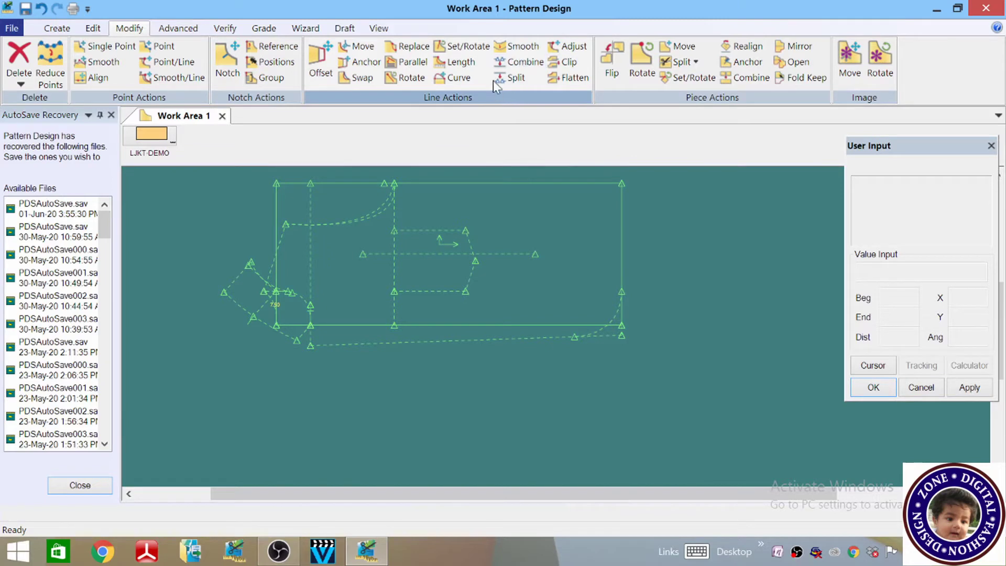
- Clip the vertical line along the pocket's left edge at the pocket's upper edge, keeping the lower part
{"action": "left_click", "coordinate": [568, 62]}
{"action": "scroll", "coordinate": [392, 230], "scroll_direction": "up", "scroll_amount": 5}
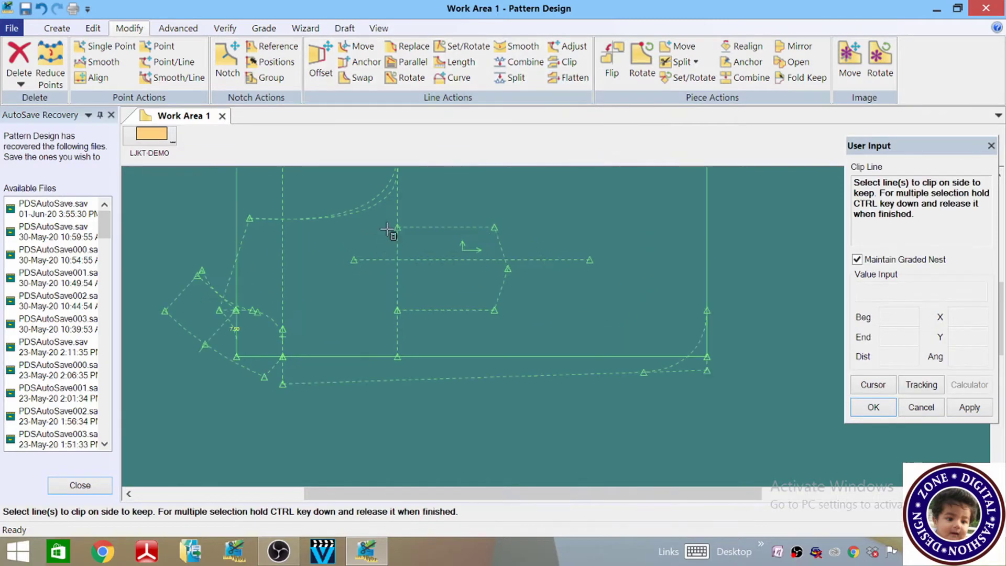
{"action": "left_click", "coordinate": [375, 305]}
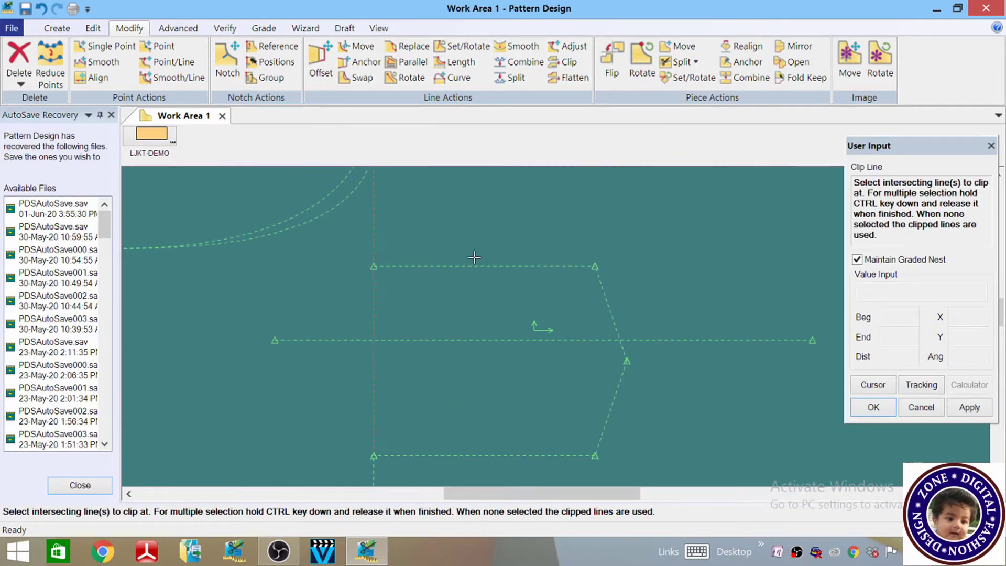
{"action": "left_click", "coordinate": [482, 265]}
{"action": "scroll", "coordinate": [450, 215], "scroll_direction": "down", "scroll_amount": 4}
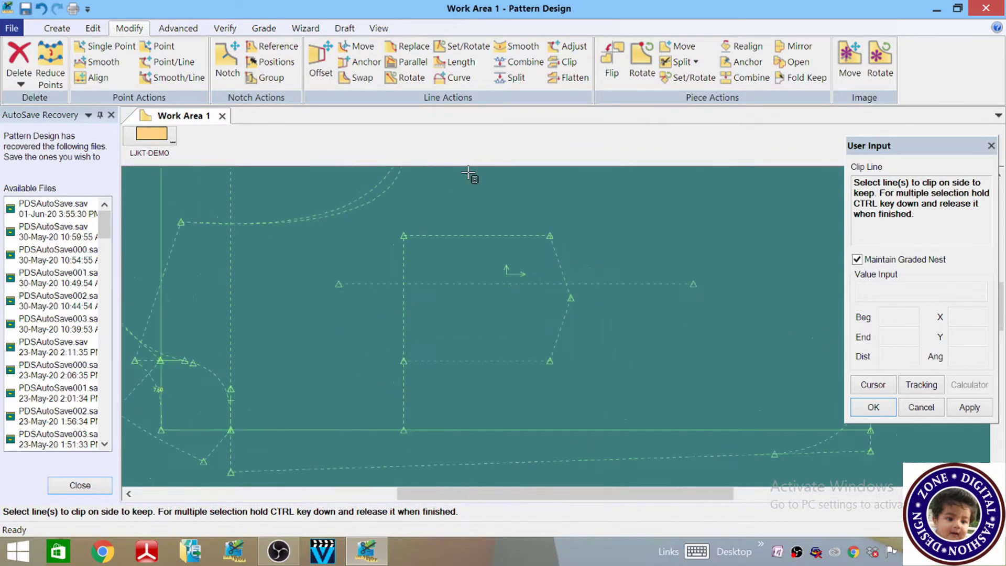
- Try to clip the vertical line along the pocket's left edge a second time
{"action": "left_click", "coordinate": [426, 269]}
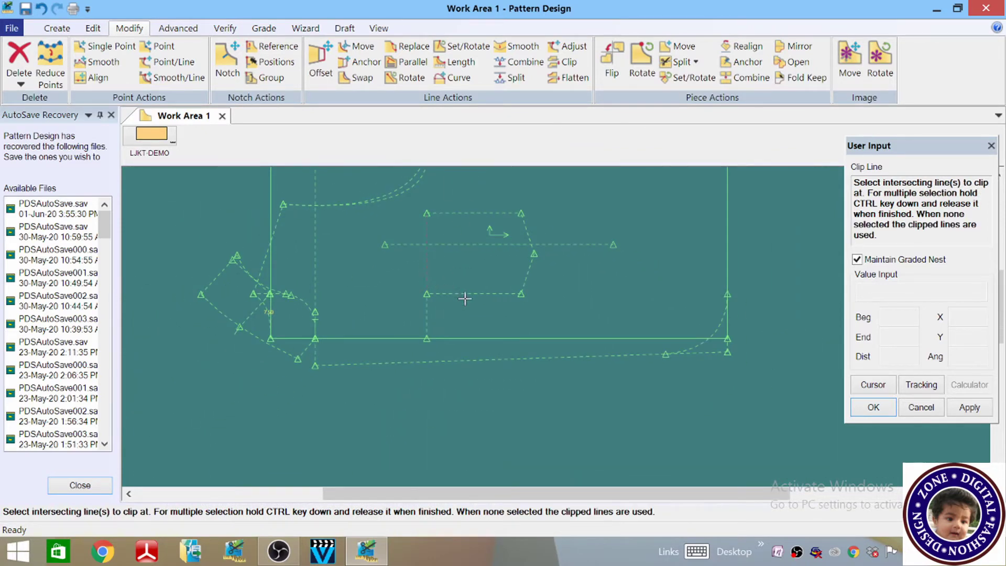
{"action": "right_click", "coordinate": [356, 269]}
{"action": "left_click", "coordinate": [356, 268]}
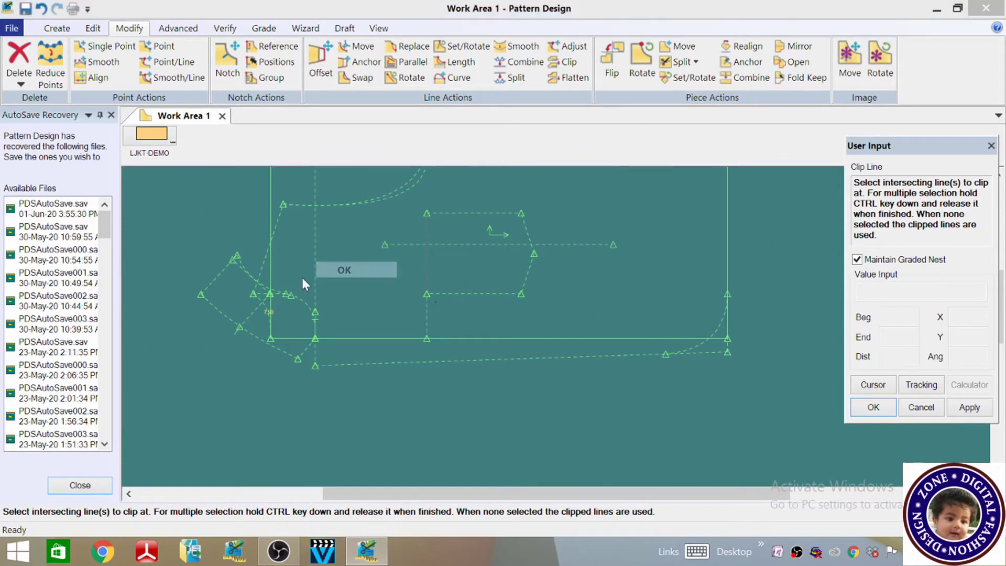
{"action": "left_click", "coordinate": [618, 309]}
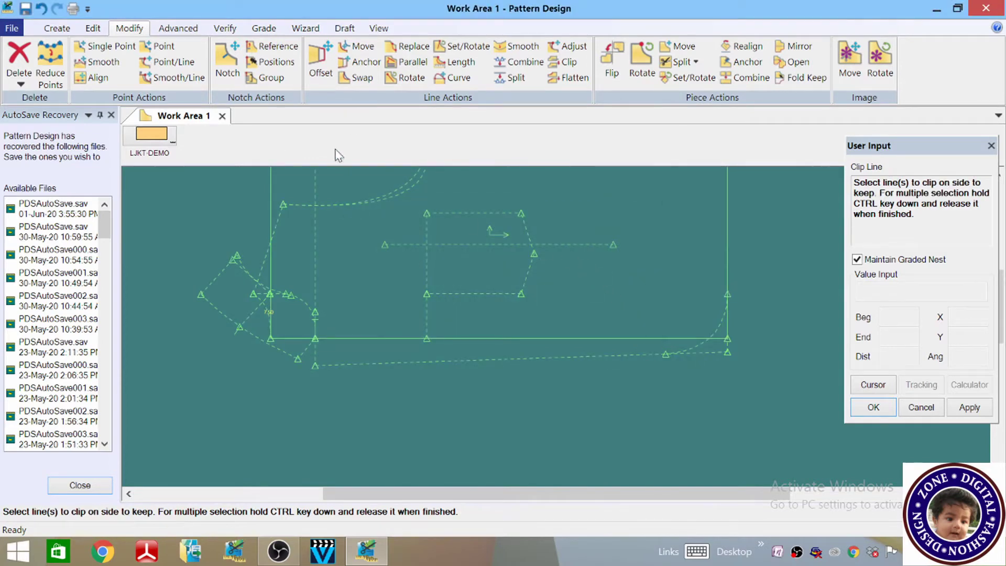
- Delete the vertical line segment between the pocket's lower left corner and the bottom edge of the rectangle
{"action": "left_click", "coordinate": [19, 85]}
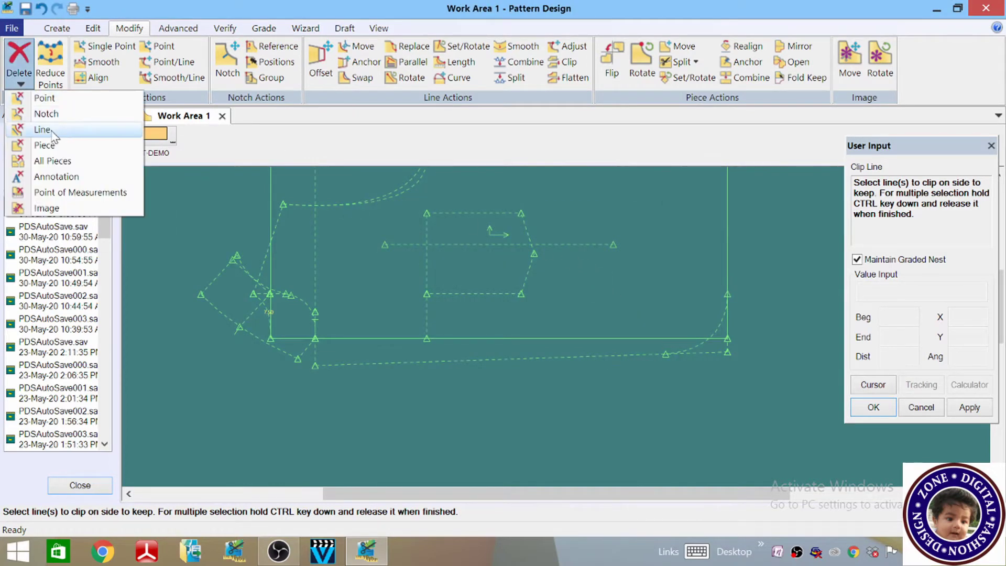
{"action": "left_click", "coordinate": [33, 128]}
{"action": "left_click", "coordinate": [426, 320]}
{"action": "right_click", "coordinate": [333, 276]}
{"action": "left_click", "coordinate": [379, 288]}
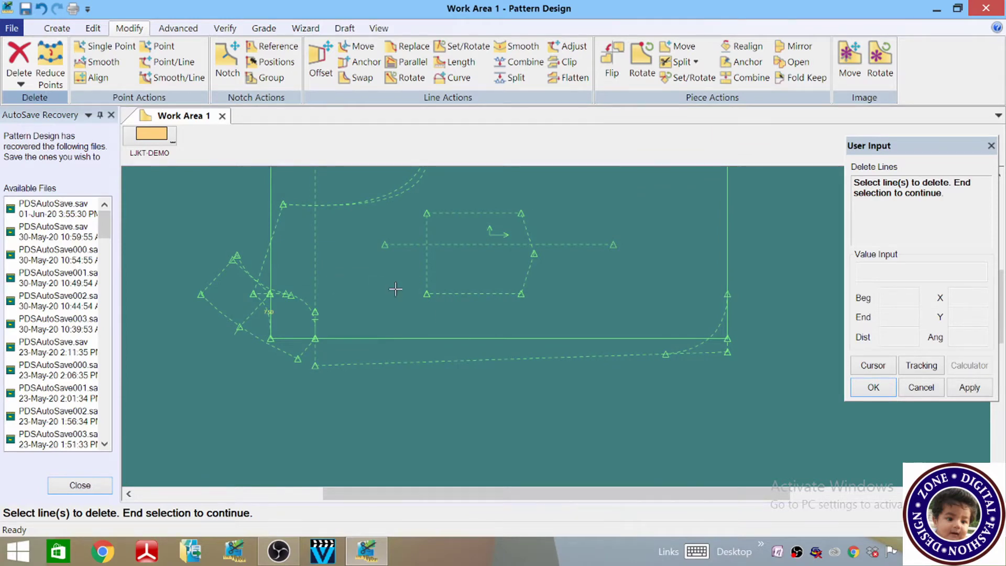
- Trace the collar outline at the draft's lower left corner as a new normal piece, without any internal lines or points
{"action": "scroll", "coordinate": [396, 248], "scroll_direction": "up", "scroll_amount": 1}
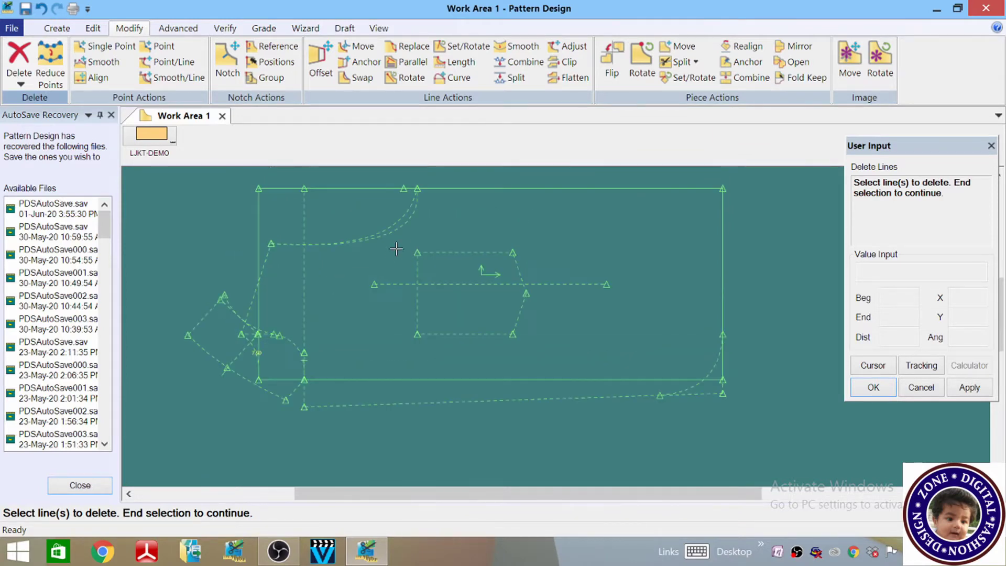
{"action": "left_click", "coordinate": [54, 29]}
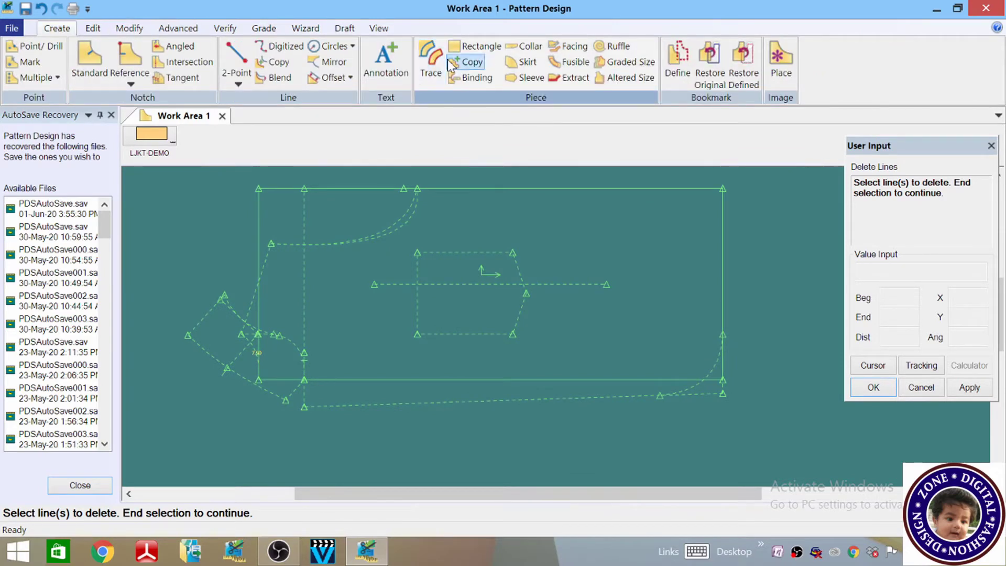
{"action": "left_click", "coordinate": [429, 60]}
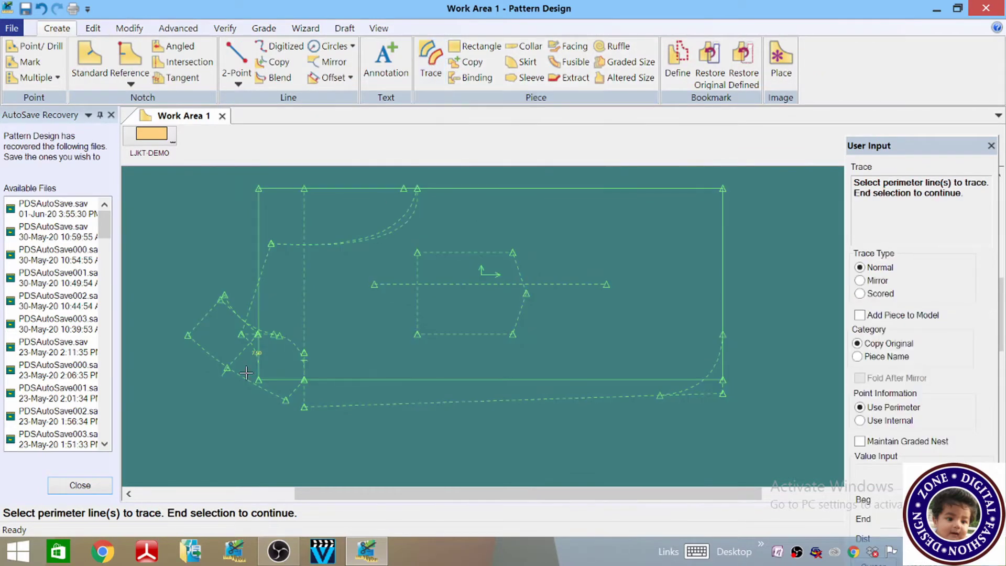
{"action": "scroll", "coordinate": [198, 320], "scroll_direction": "up", "scroll_amount": 3}
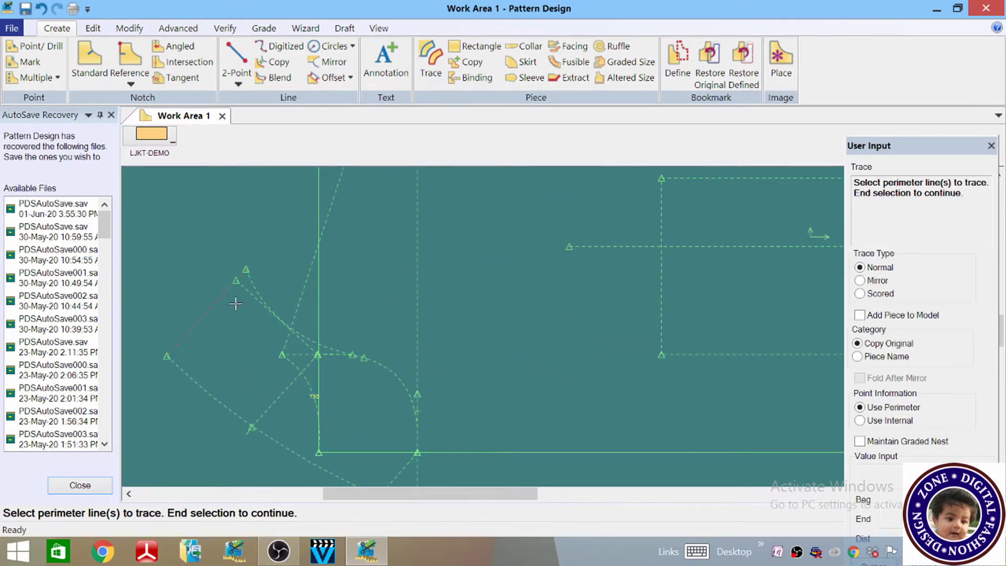
{"action": "scroll", "coordinate": [312, 244], "scroll_direction": "down", "scroll_amount": 2}
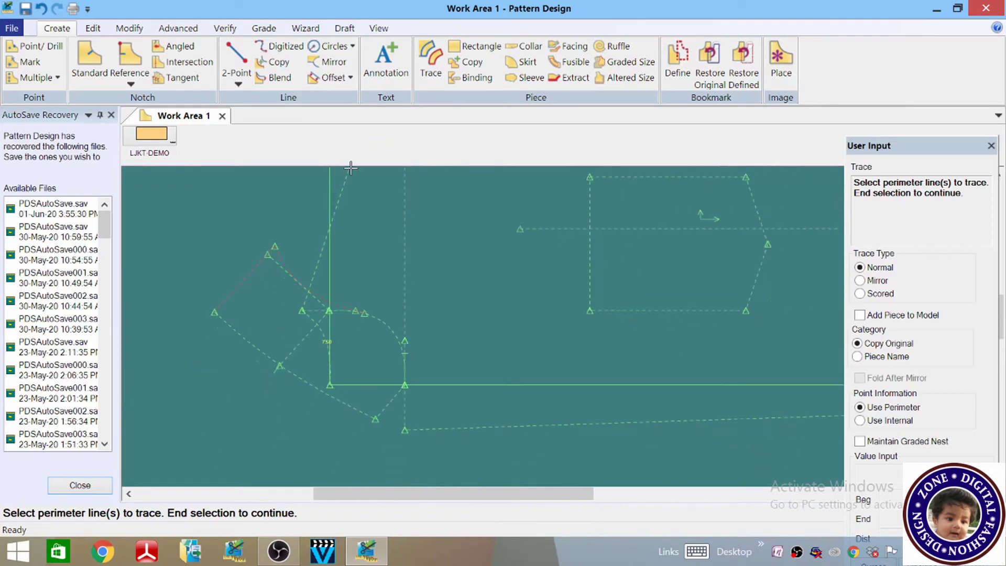
{"action": "left_click", "coordinate": [386, 400]}
{"action": "left_click", "coordinate": [314, 386]}
{"action": "right_click", "coordinate": [270, 314]}
{"action": "left_click", "coordinate": [268, 314]}
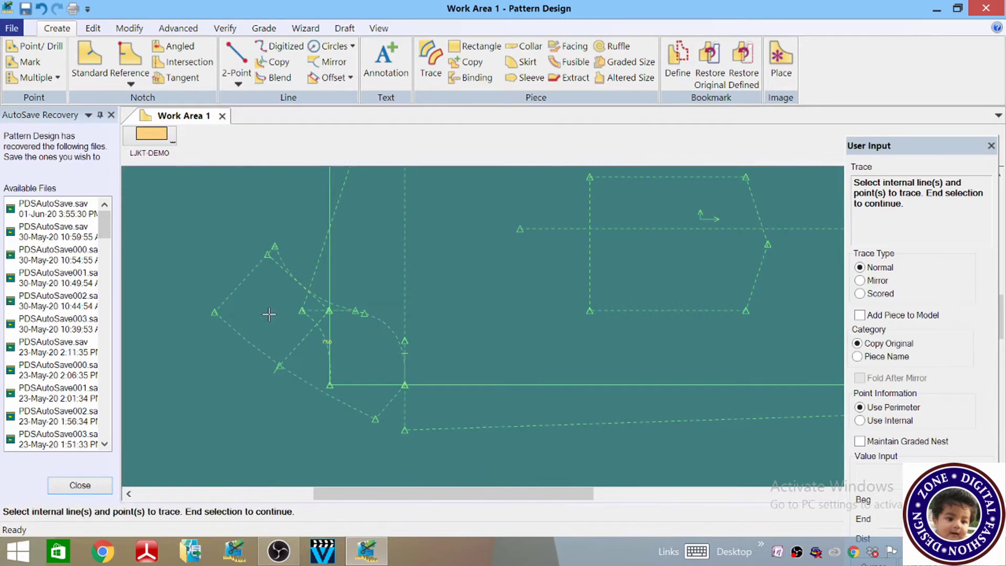
{"action": "right_click", "coordinate": [270, 321]}
{"action": "left_click", "coordinate": [265, 316]}
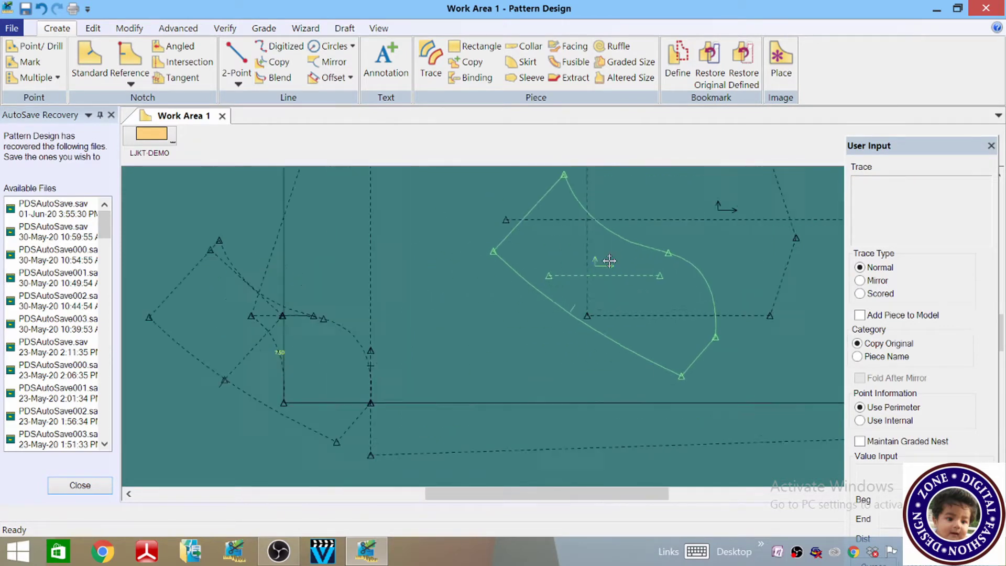
- Place the traced piece in the empty area below the draft and name it collar
{"action": "scroll", "coordinate": [610, 208], "scroll_direction": "down", "scroll_amount": 5}
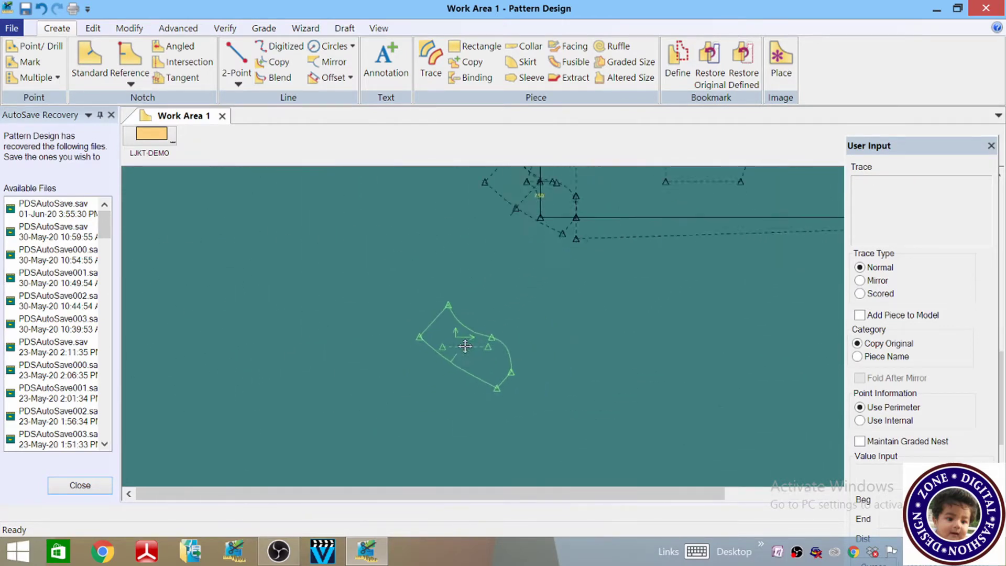
{"action": "scroll", "coordinate": [466, 345], "scroll_direction": "up", "scroll_amount": 3}
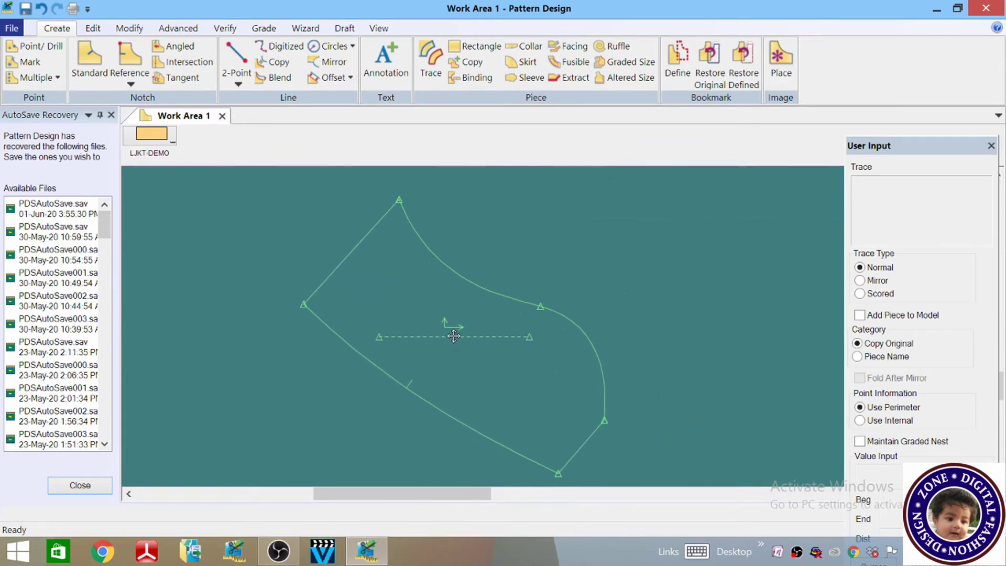
{"action": "left_click", "coordinate": [453, 328]}
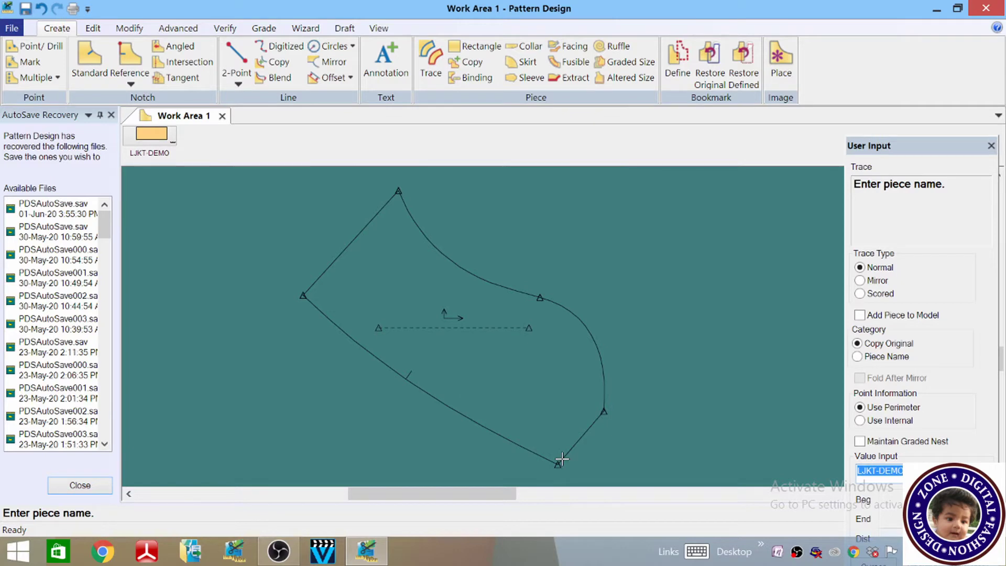
{"action": "type", "text": "c"}
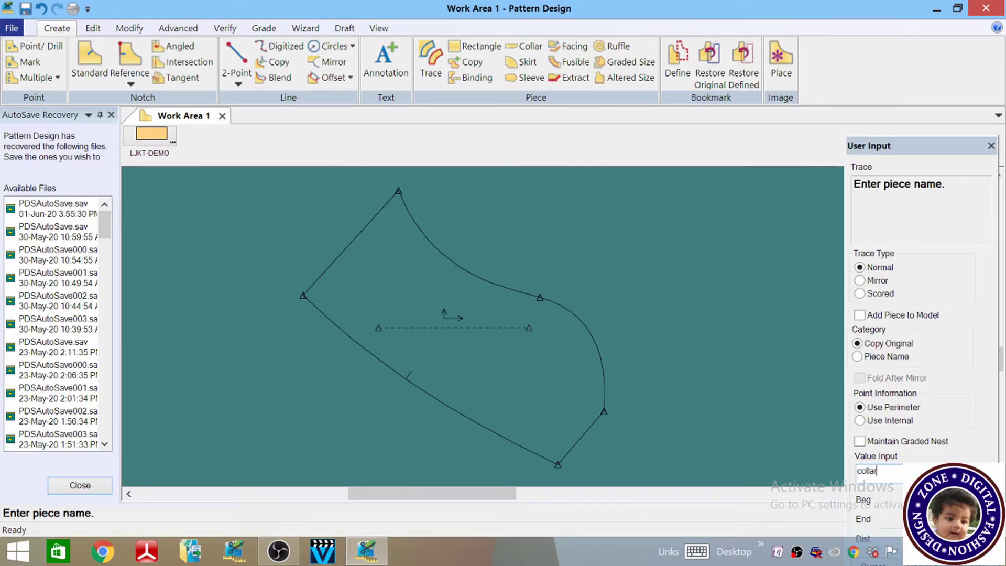
{"action": "type", "text": "ollar"}
{"action": "key", "text": "Return"}
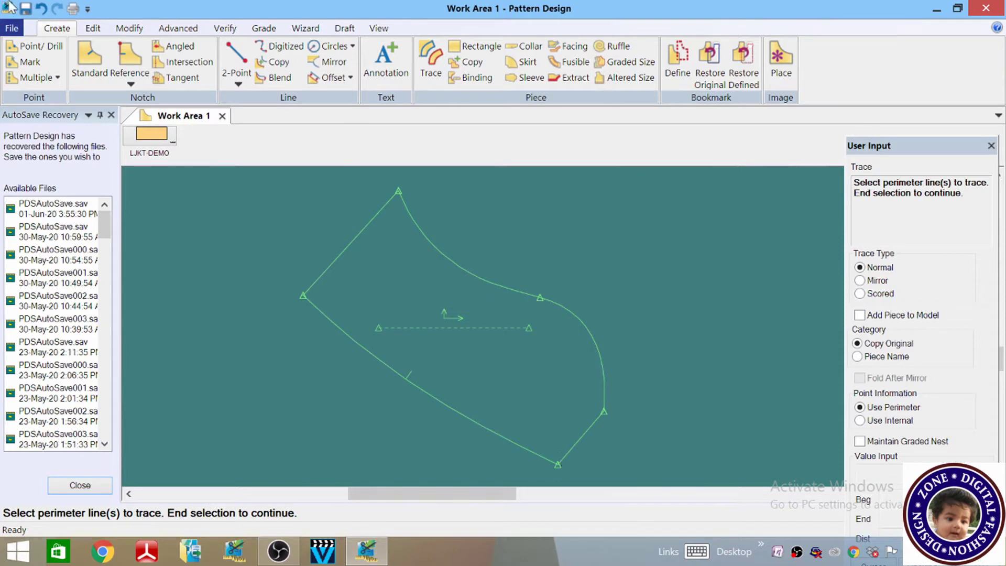
{"action": "right_click", "coordinate": [439, 295]}
{"action": "left_click", "coordinate": [440, 294]}
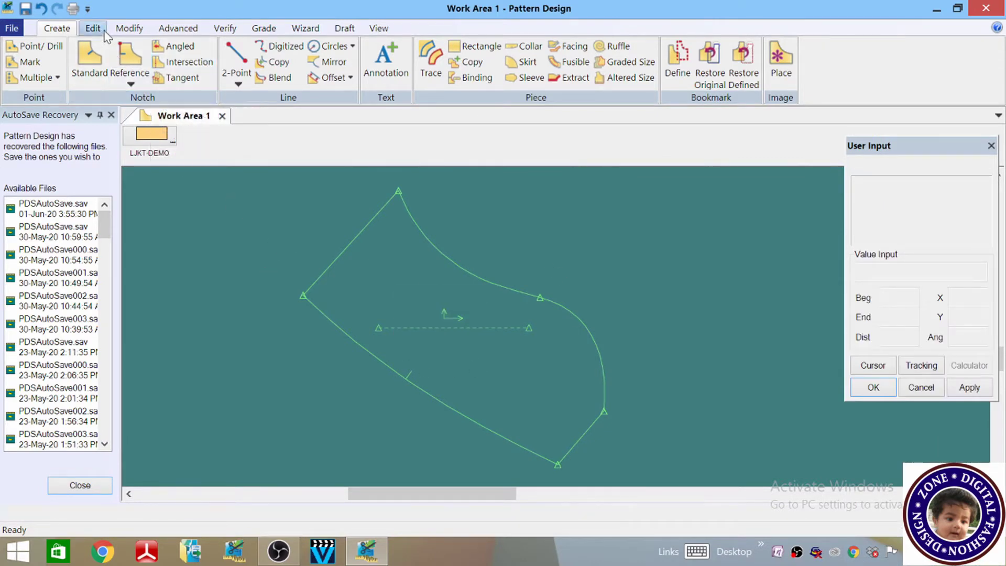
- Rotate the collar piece about the inner corner of its short end so the long outer curve lies roughly level on top
{"action": "left_click", "coordinate": [130, 27]}
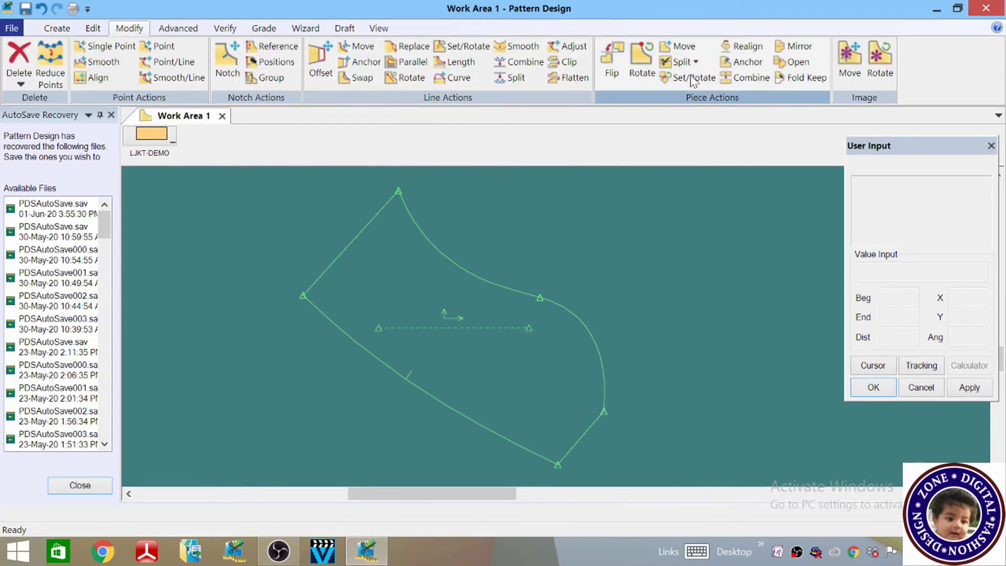
{"action": "left_click", "coordinate": [643, 73]}
{"action": "left_click", "coordinate": [391, 229]}
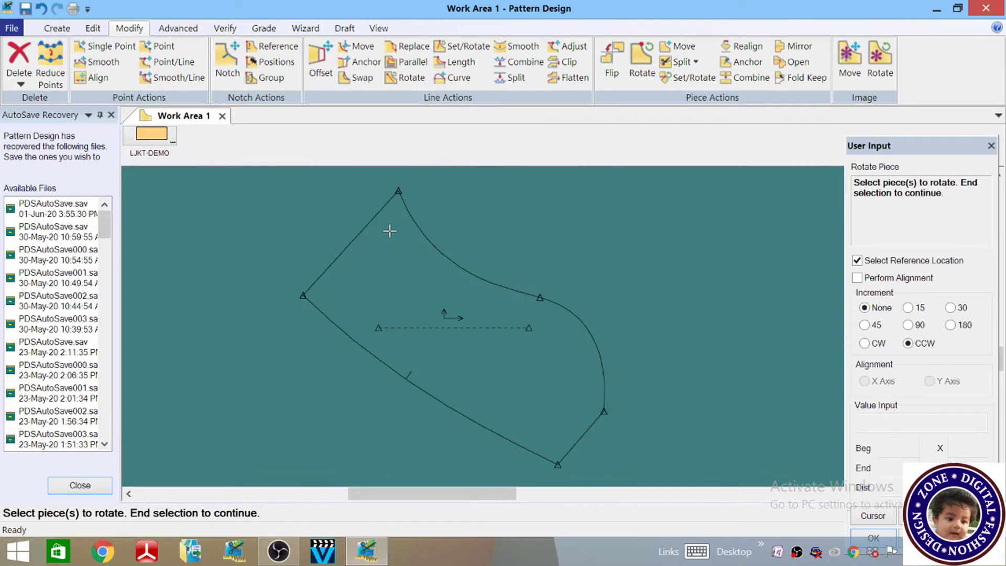
{"action": "right_click", "coordinate": [398, 257]}
{"action": "left_click", "coordinate": [399, 258]}
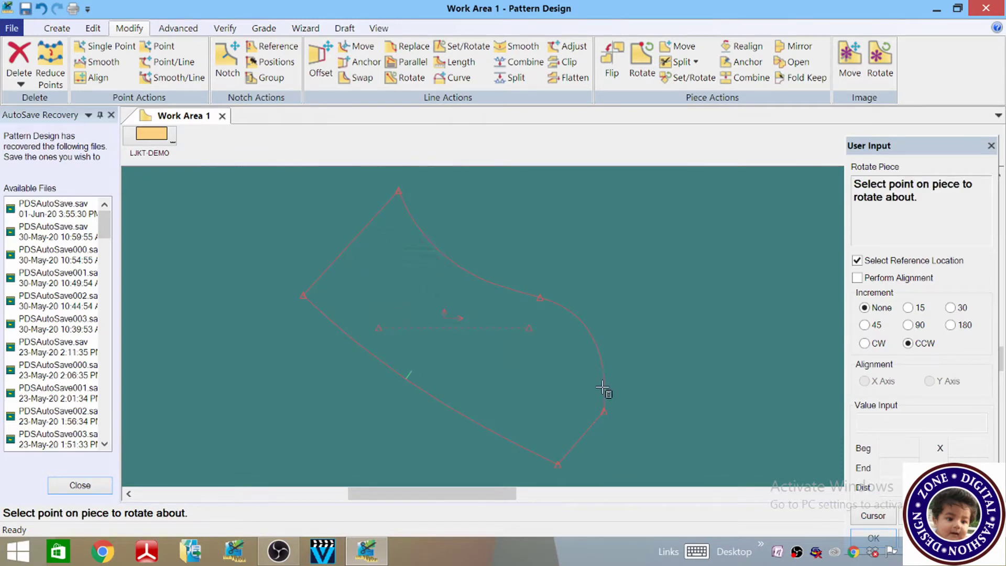
{"action": "left_click", "coordinate": [604, 411]}
{"action": "left_click", "coordinate": [304, 293]}
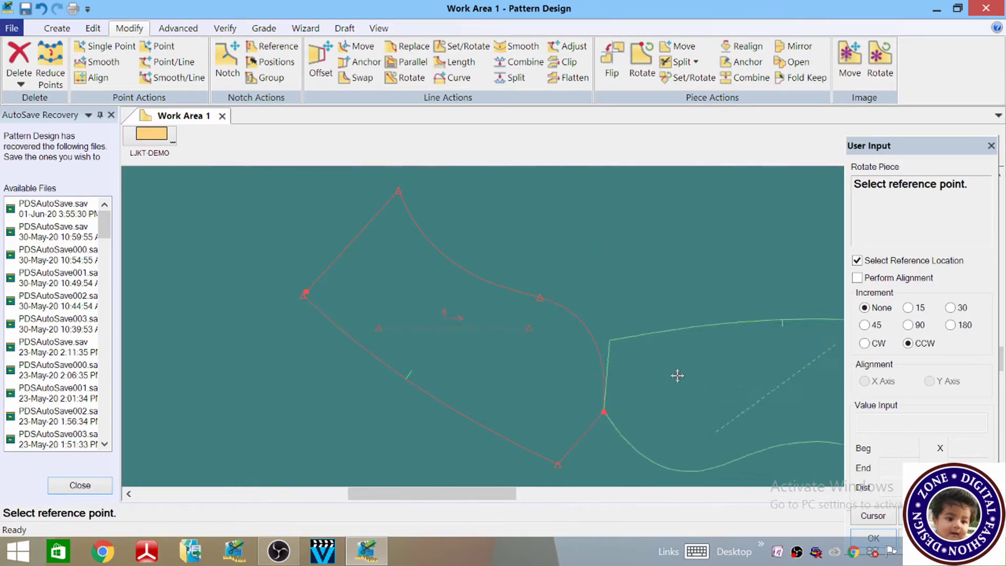
{"action": "left_click", "coordinate": [696, 385]}
{"action": "right_click", "coordinate": [585, 350]}
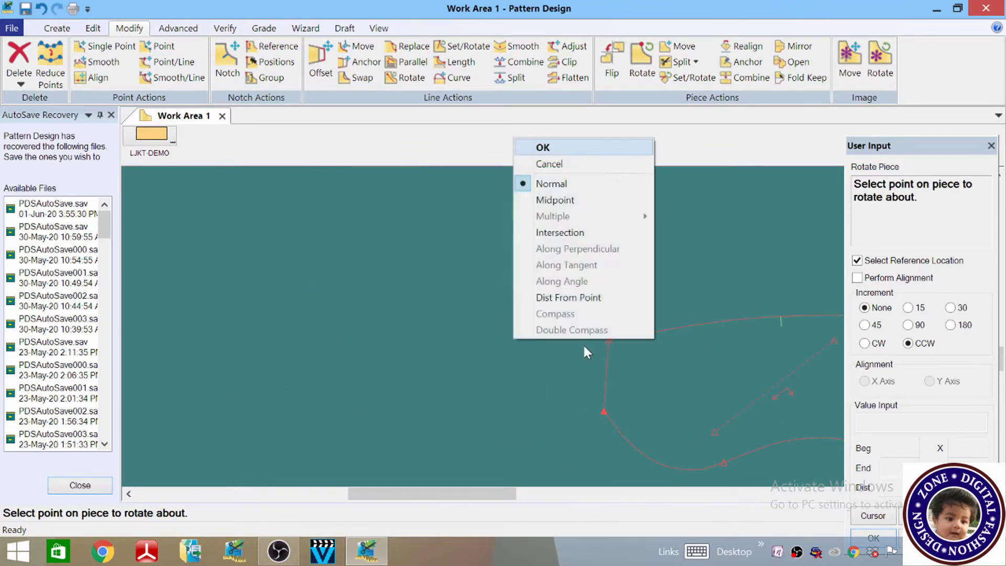
{"action": "left_click", "coordinate": [532, 148]}
{"action": "right_click", "coordinate": [548, 321]}
{"action": "left_click", "coordinate": [548, 322]}
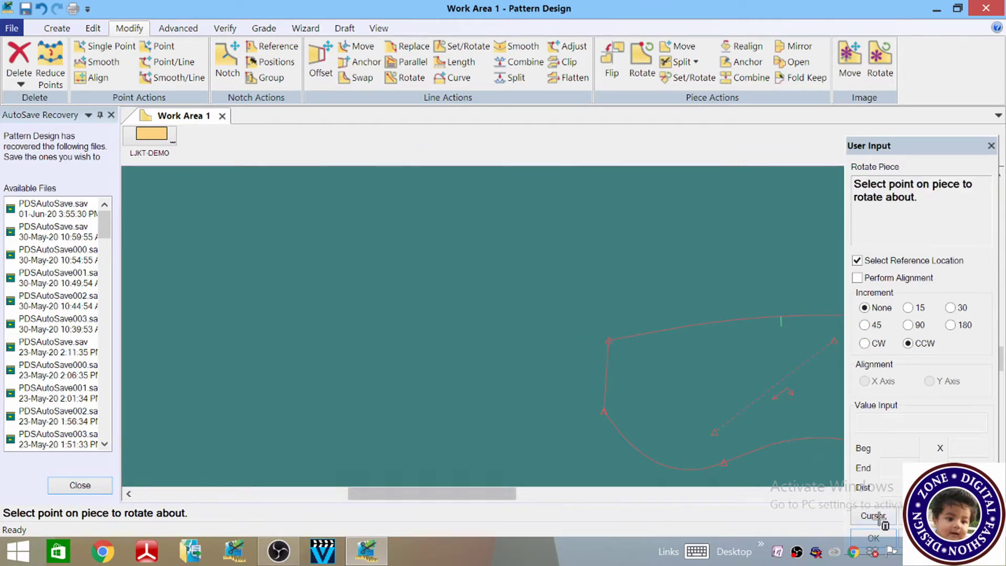
{"action": "left_click", "coordinate": [874, 537]}
{"action": "right_click", "coordinate": [530, 284]}
{"action": "left_click", "coordinate": [531, 282]}
{"action": "scroll", "coordinate": [385, 284], "scroll_direction": "down", "scroll_amount": 2}
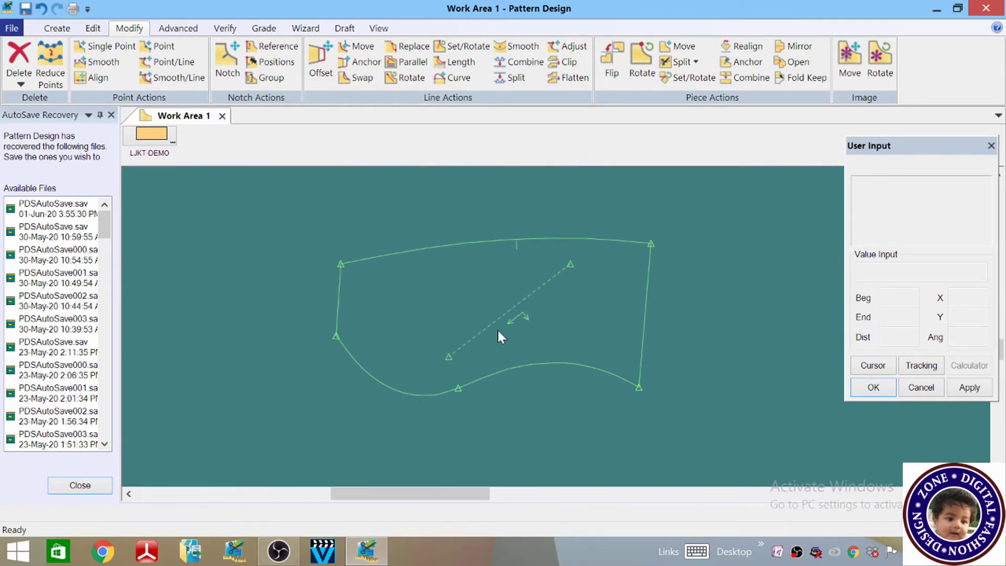
- Realign the collar piece so its slanted grain line becomes horizontal
{"action": "left_click", "coordinate": [742, 46]}
{"action": "left_click", "coordinate": [528, 300]}
{"action": "right_click", "coordinate": [562, 259]}
{"action": "left_click", "coordinate": [562, 259]}
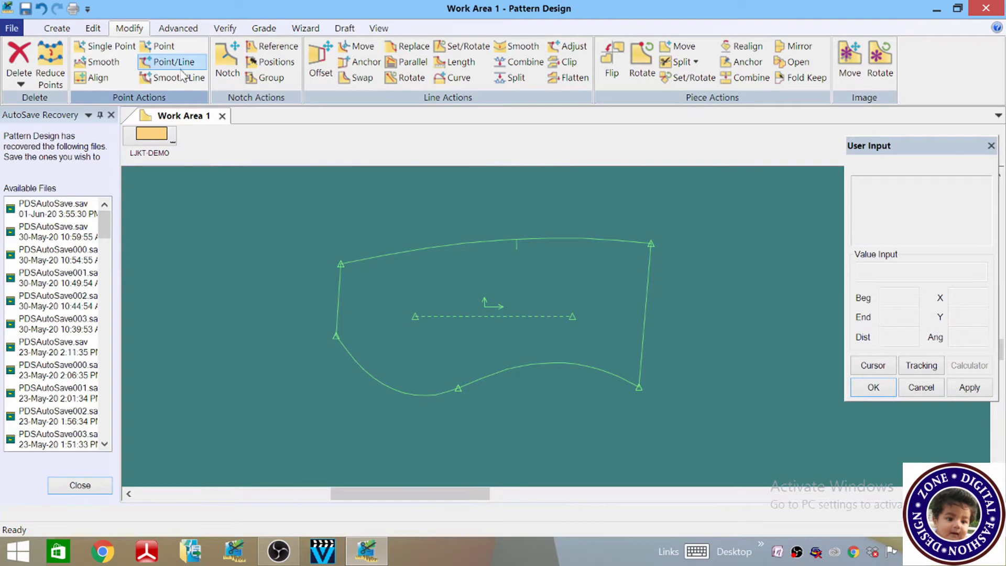
- Define an even seam allowance of 1 on the collar's long outer curve
{"action": "left_click", "coordinate": [175, 29]}
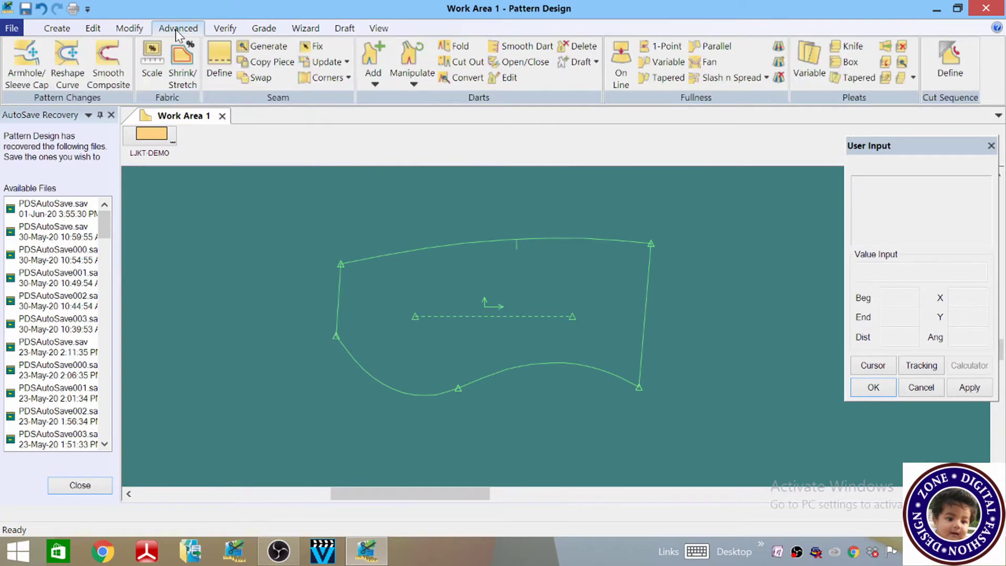
{"action": "left_click", "coordinate": [219, 68]}
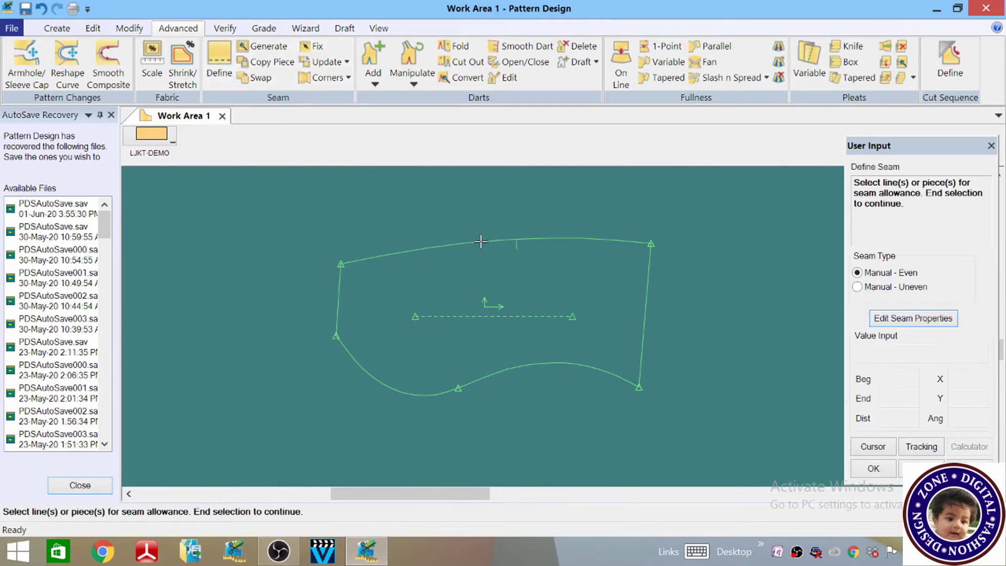
{"action": "left_click", "coordinate": [443, 249]}
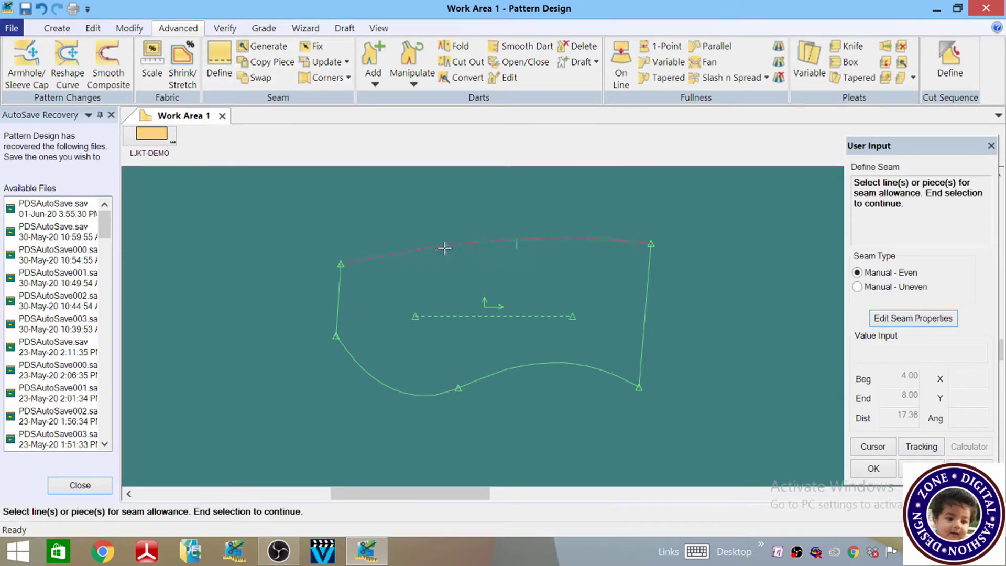
{"action": "right_click", "coordinate": [418, 237]}
{"action": "left_click", "coordinate": [420, 237]}
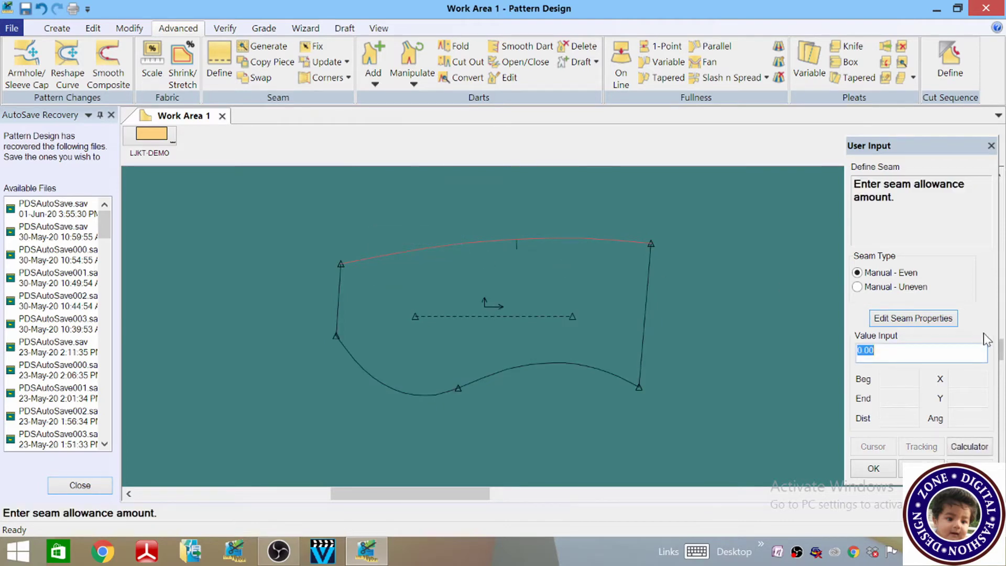
{"action": "type", "text": "1"}
{"action": "key", "text": "Return"}
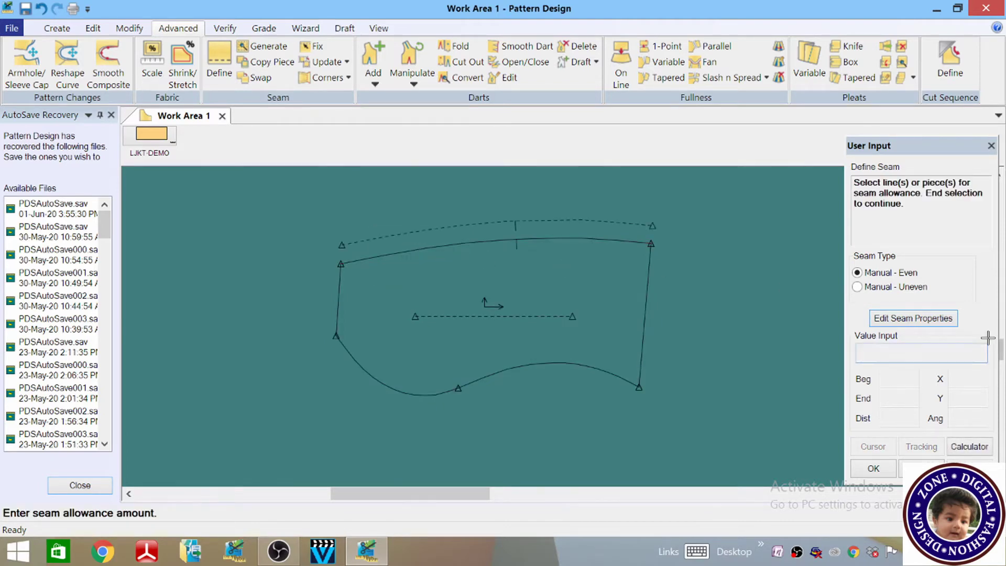
- Define an even, narrower seam allowance on the collar's short end and both lower curved edges
{"action": "left_click", "coordinate": [337, 303]}
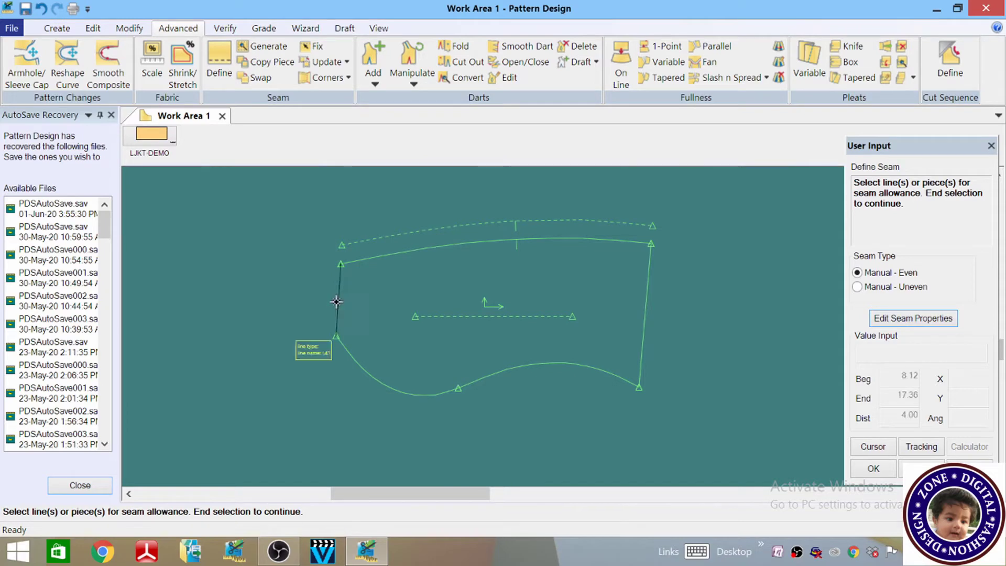
{"action": "left_click", "coordinate": [443, 390]}
{"action": "left_click", "coordinate": [553, 363]}
{"action": "right_click", "coordinate": [324, 332]}
{"action": "left_click", "coordinate": [315, 309]}
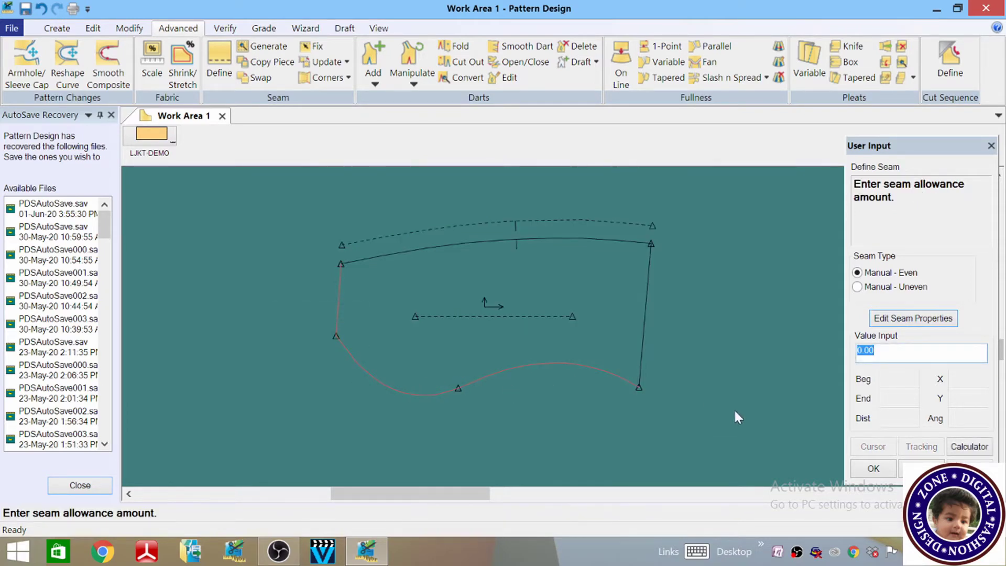
{"action": "type", "text": "0"}
{"action": "key", "text": "Return"}
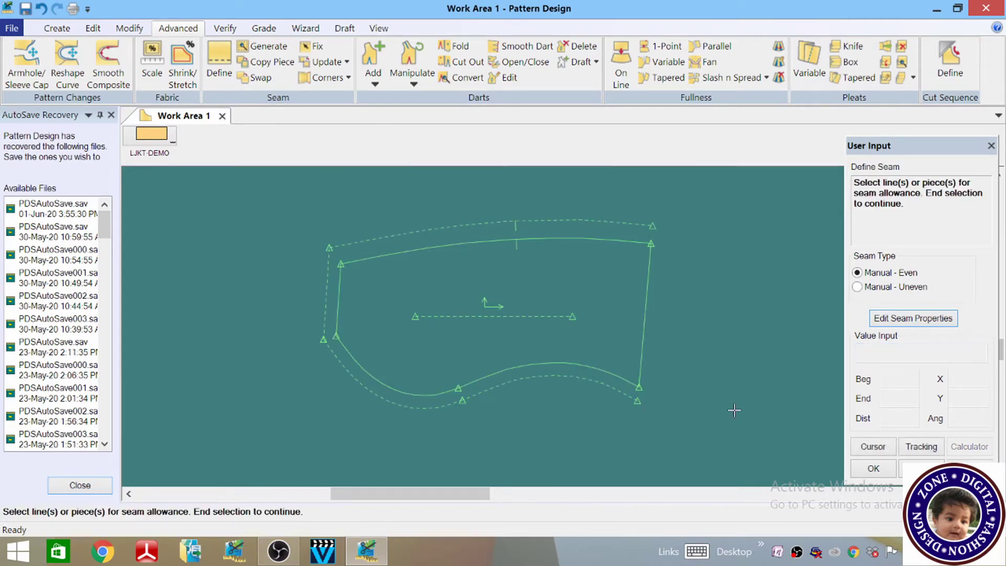
{"action": "right_click", "coordinate": [379, 222]}
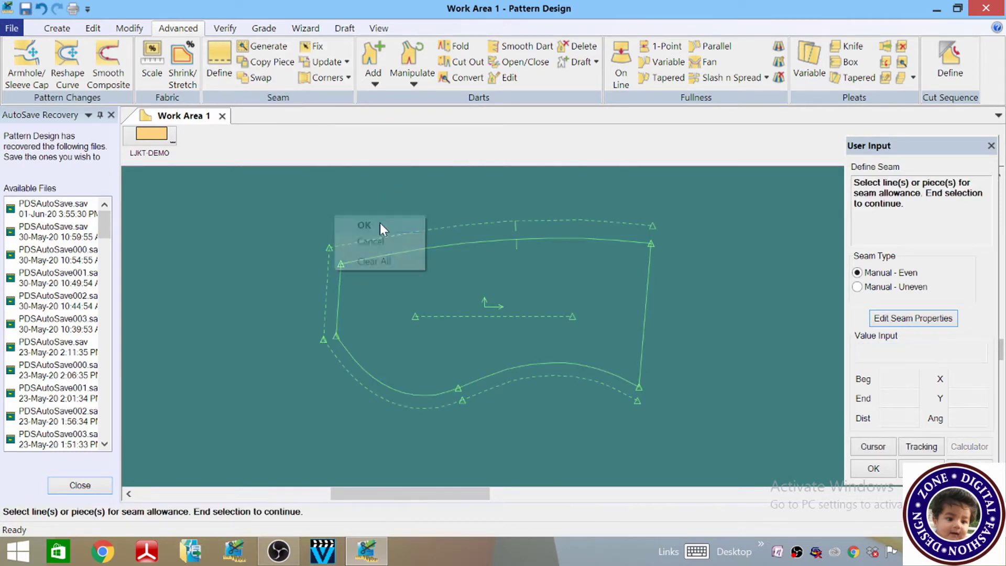
{"action": "left_click", "coordinate": [379, 222]}
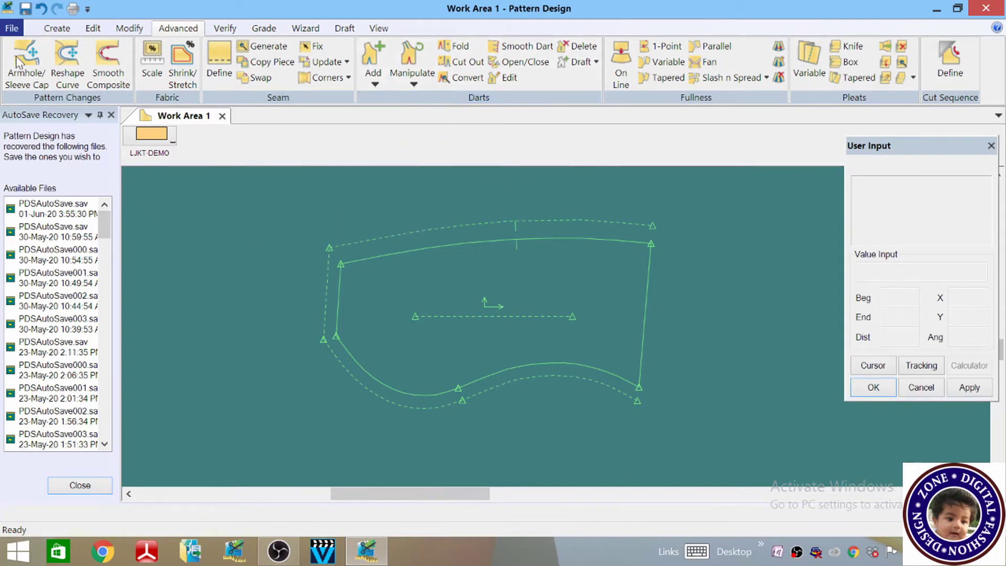
- Mirror the collar piece across its long straight end, without folding it or adding mirror-line notches
{"action": "left_click", "coordinate": [138, 31]}
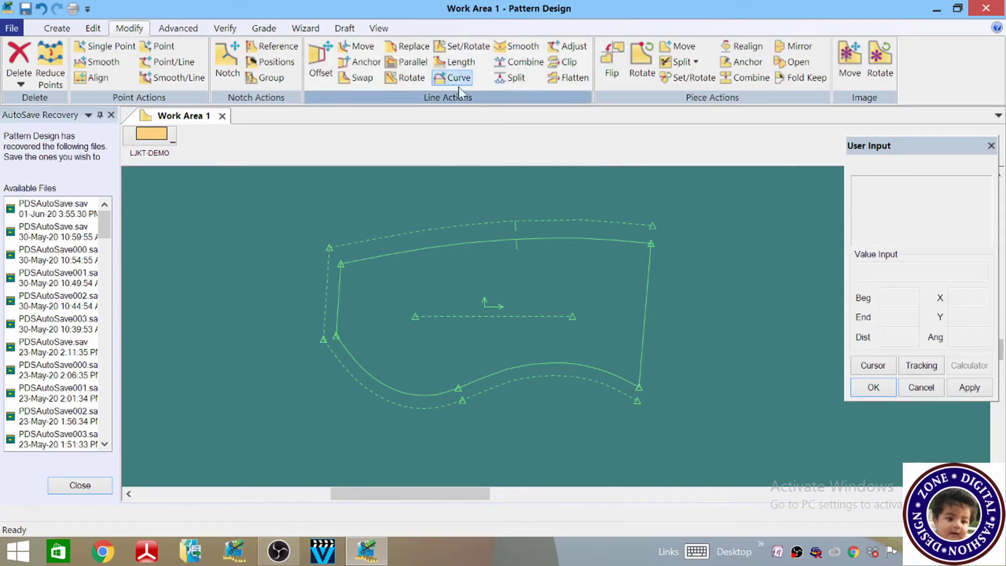
{"action": "left_click", "coordinate": [794, 46]}
{"action": "left_click", "coordinate": [644, 309]}
{"action": "right_click", "coordinate": [542, 278]}
{"action": "left_click", "coordinate": [566, 286]}
{"action": "scroll", "coordinate": [441, 313], "scroll_direction": "down", "scroll_amount": 3}
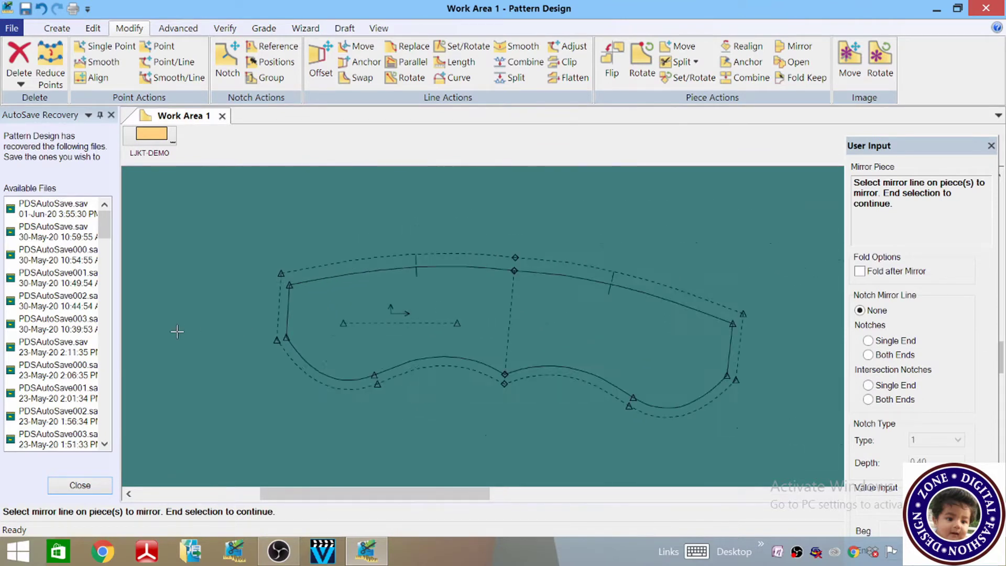
{"action": "right_click", "coordinate": [502, 293]}
{"action": "left_click", "coordinate": [524, 301]}
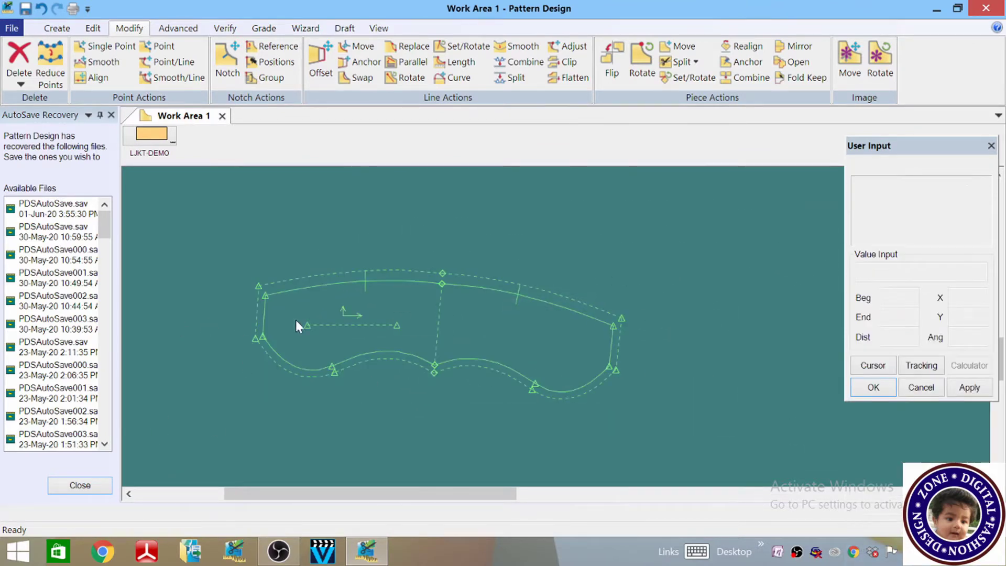
- Rotate the mirrored collar slightly about the upper corner of its right end so both halves sit nearly level
{"action": "left_click", "coordinate": [649, 84]}
{"action": "left_click", "coordinate": [610, 329]}
{"action": "right_click", "coordinate": [543, 335]}
{"action": "left_click", "coordinate": [544, 337]}
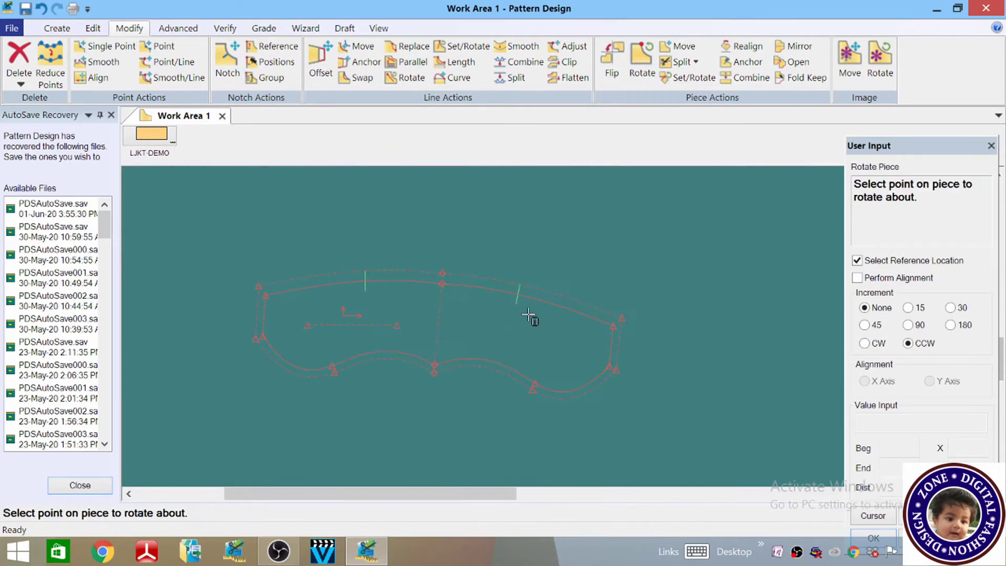
{"action": "left_click", "coordinate": [613, 326]}
{"action": "left_click", "coordinate": [265, 298]}
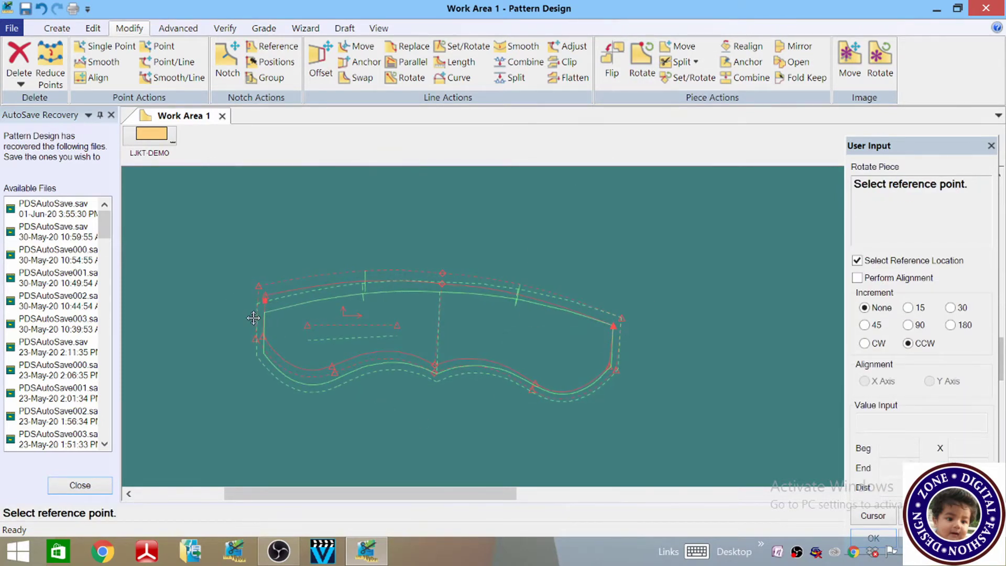
{"action": "left_click", "coordinate": [255, 323]}
{"action": "right_click", "coordinate": [358, 263]}
{"action": "left_click", "coordinate": [369, 270]}
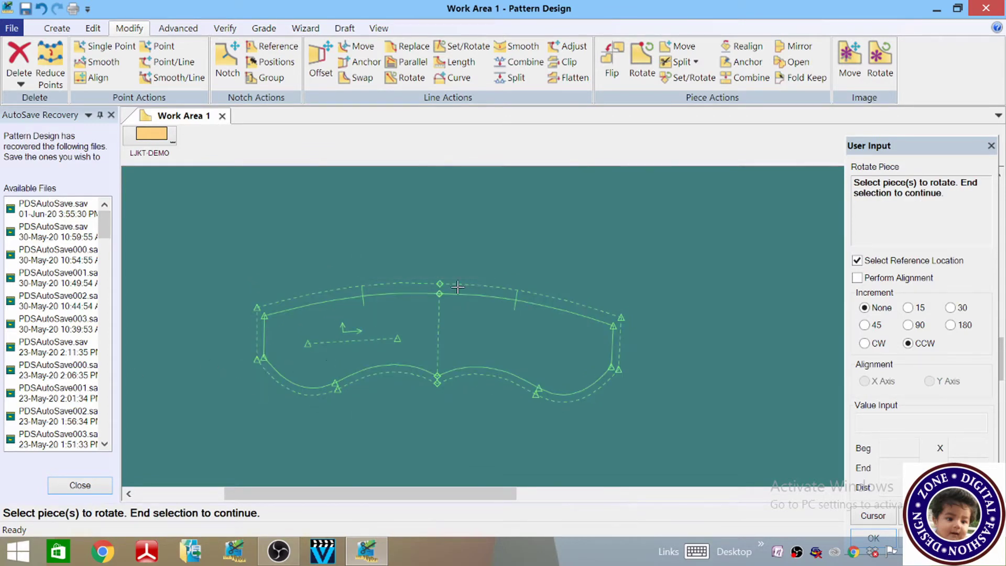
- Realign only the collar's grain line so it runs horizontally, centred across the full mirrored piece
{"action": "left_click", "coordinate": [742, 46]}
{"action": "left_click", "coordinate": [400, 343]}
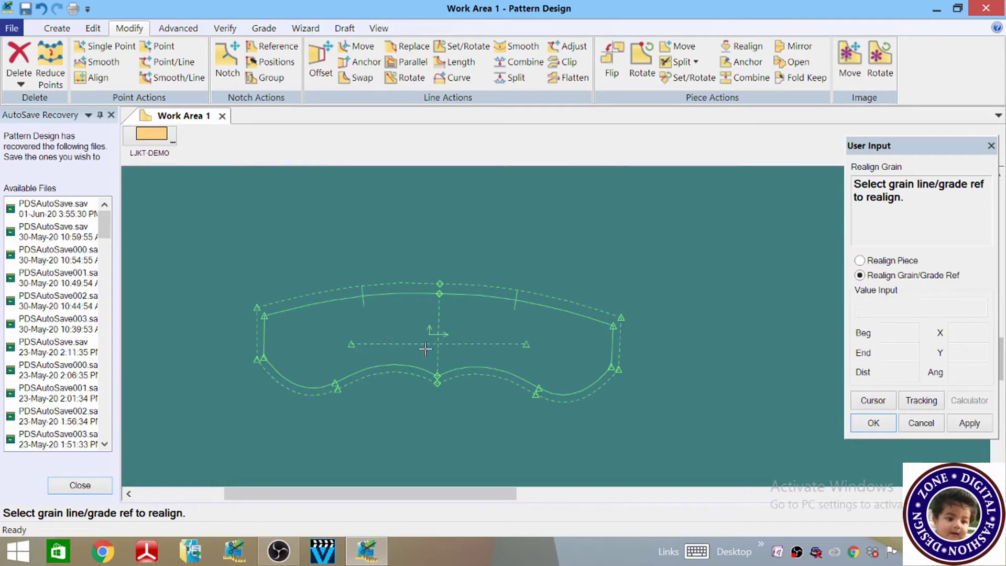
{"action": "right_click", "coordinate": [512, 325]}
{"action": "left_click", "coordinate": [522, 329]}
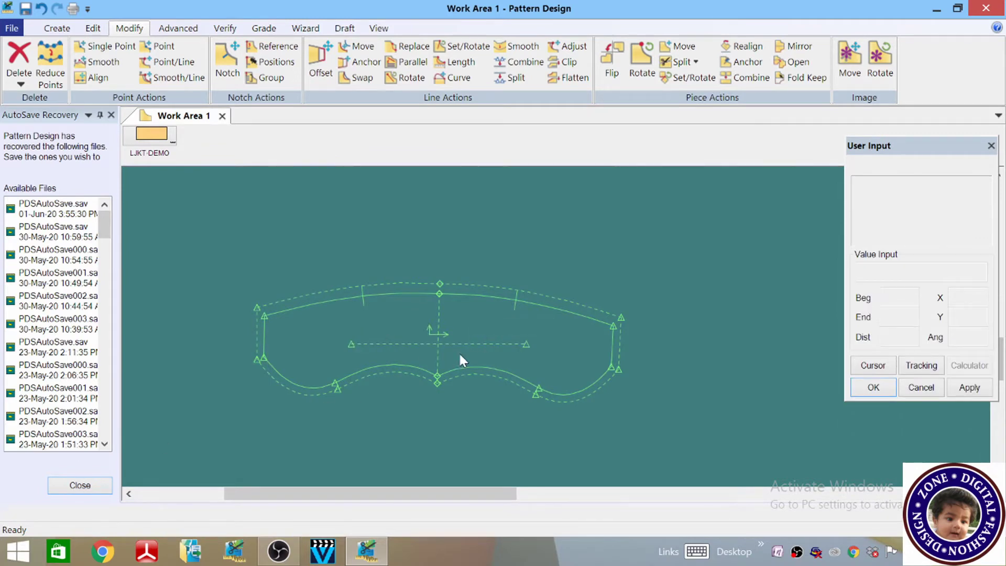
- Add the annotation "collar" just above the collar's grain line with a character size of 1
{"action": "scroll", "coordinate": [391, 324], "scroll_direction": "up", "scroll_amount": 3}
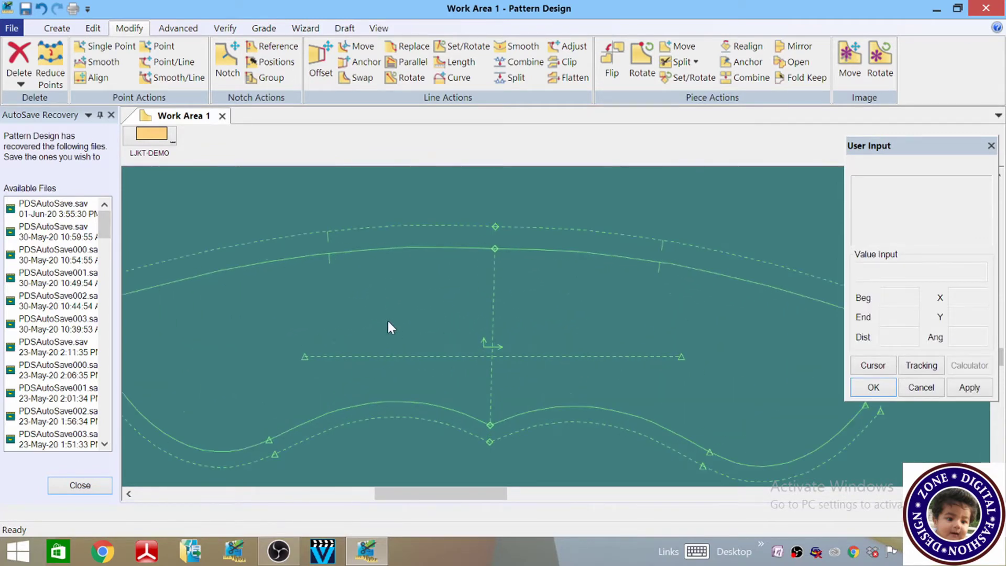
{"action": "scroll", "coordinate": [391, 322], "scroll_direction": "down", "scroll_amount": 4}
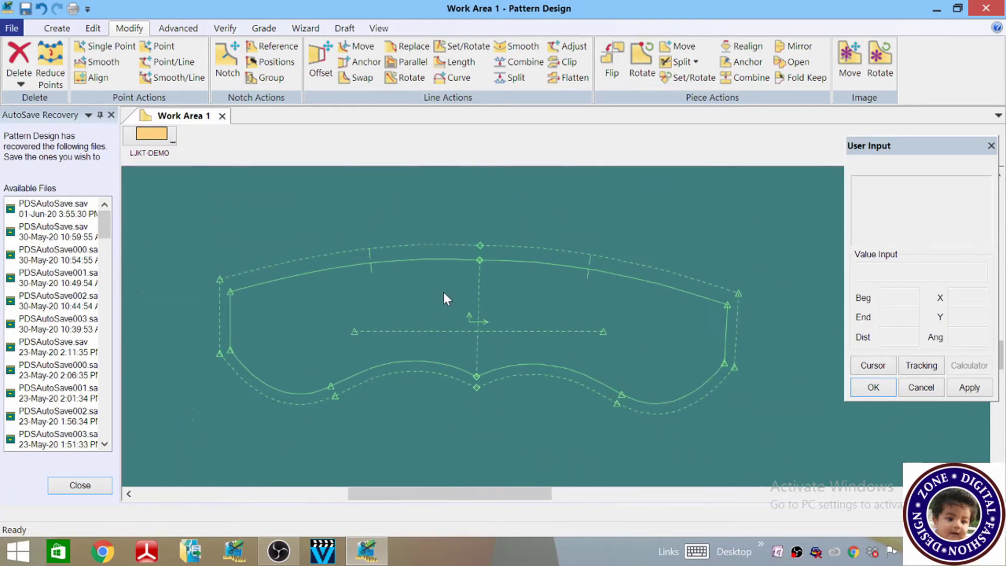
{"action": "scroll", "coordinate": [445, 293], "scroll_direction": "down", "scroll_amount": 1}
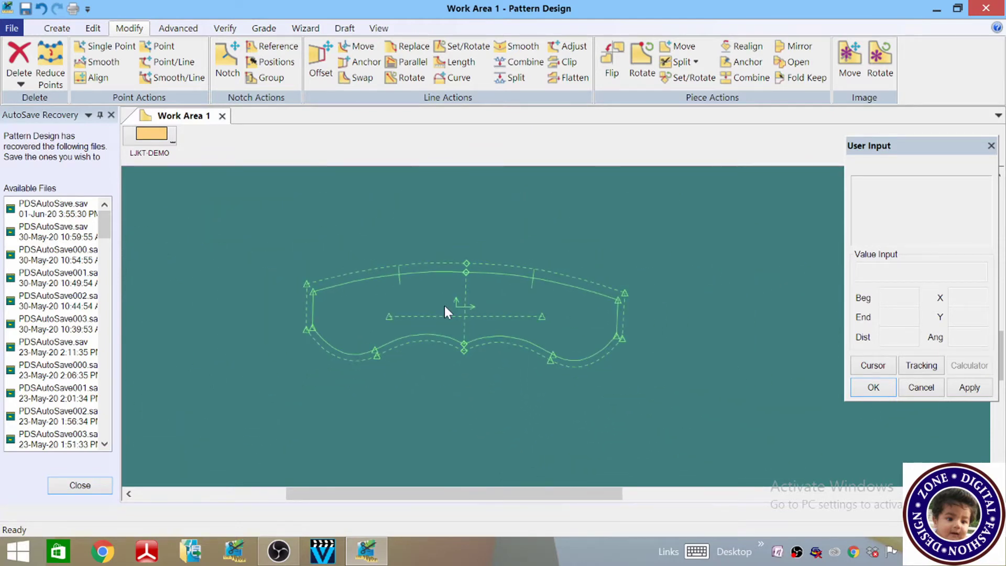
{"action": "left_click", "coordinate": [54, 28]}
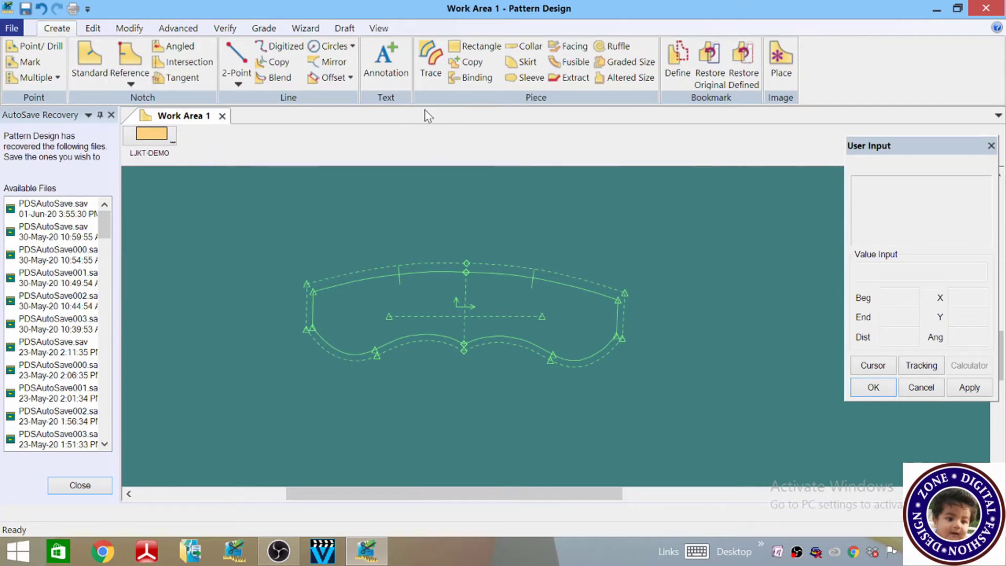
{"action": "left_click", "coordinate": [403, 68]}
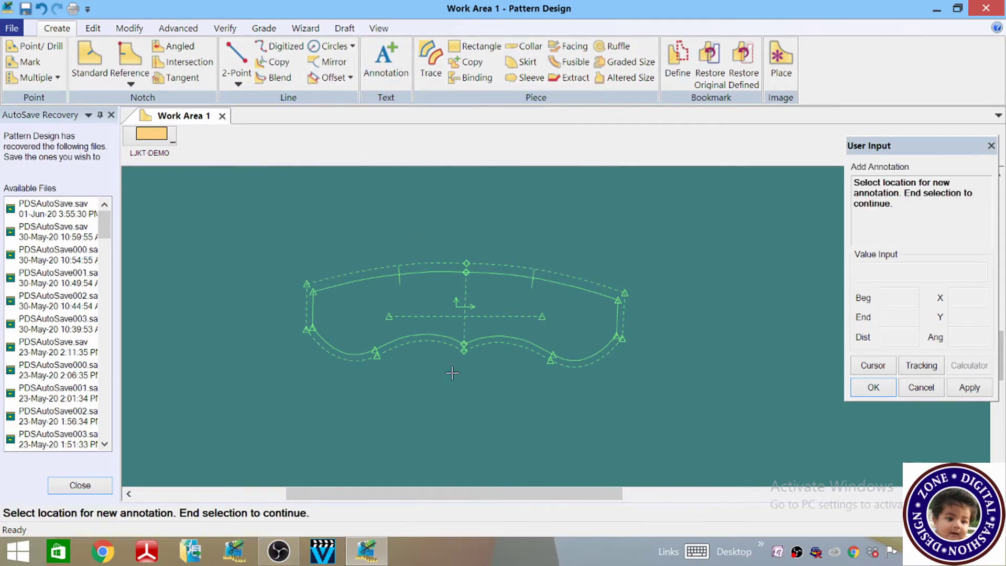
{"action": "left_click", "coordinate": [422, 296]}
{"action": "right_click", "coordinate": [423, 296]}
{"action": "left_click", "coordinate": [423, 298]}
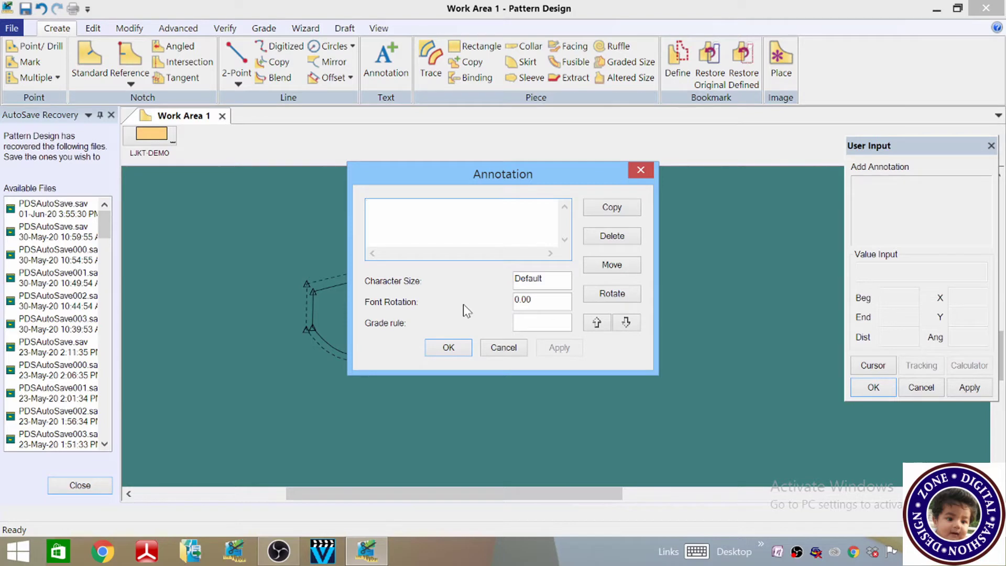
{"action": "type", "text": "collar"}
{"action": "key", "text": "Tab"}
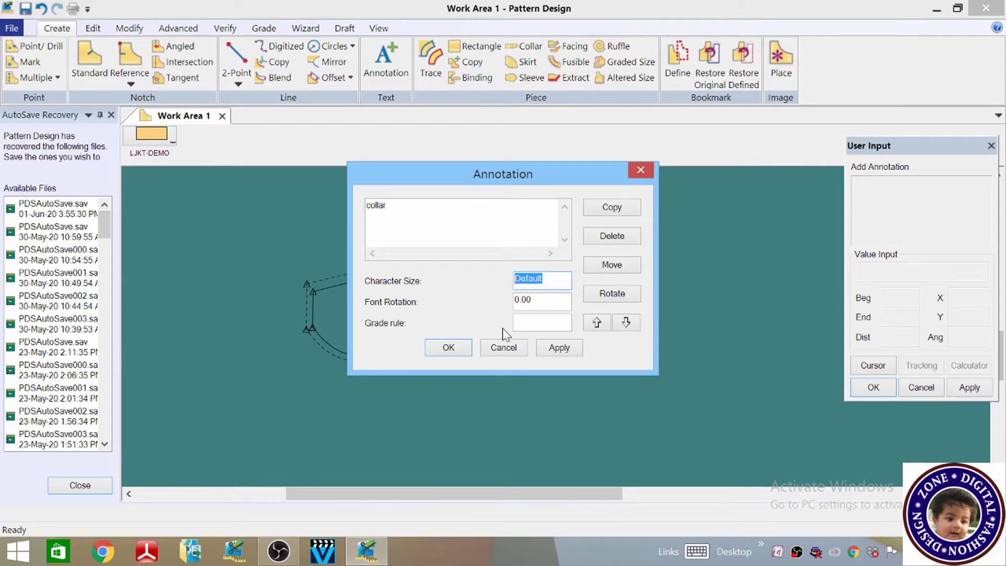
{"action": "type", "text": "1"}
{"action": "left_click", "coordinate": [559, 348]}
- Set the collar annotation's character size to 2 and apply it
{"action": "mouse_move", "coordinate": [541, 179]}
{"action": "left_mouse_down"}
{"action": "mouse_move", "coordinate": [851, 324]}
{"action": "mouse_move", "coordinate": [816, 270]}
{"action": "left_mouse_up"}
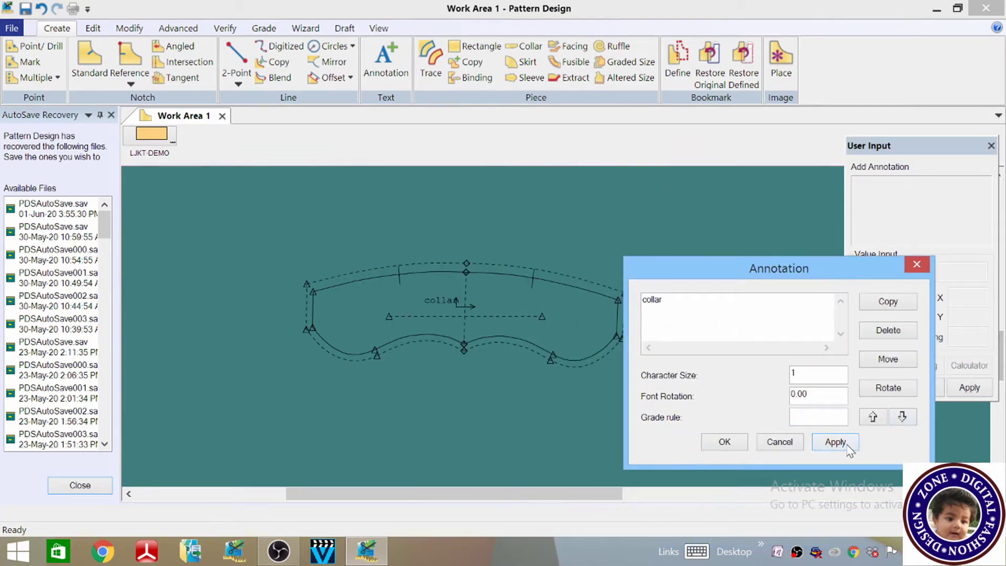
{"action": "double_click", "coordinate": [794, 373]}
{"action": "type", "text": "2"}
{"action": "left_click", "coordinate": [836, 443]}
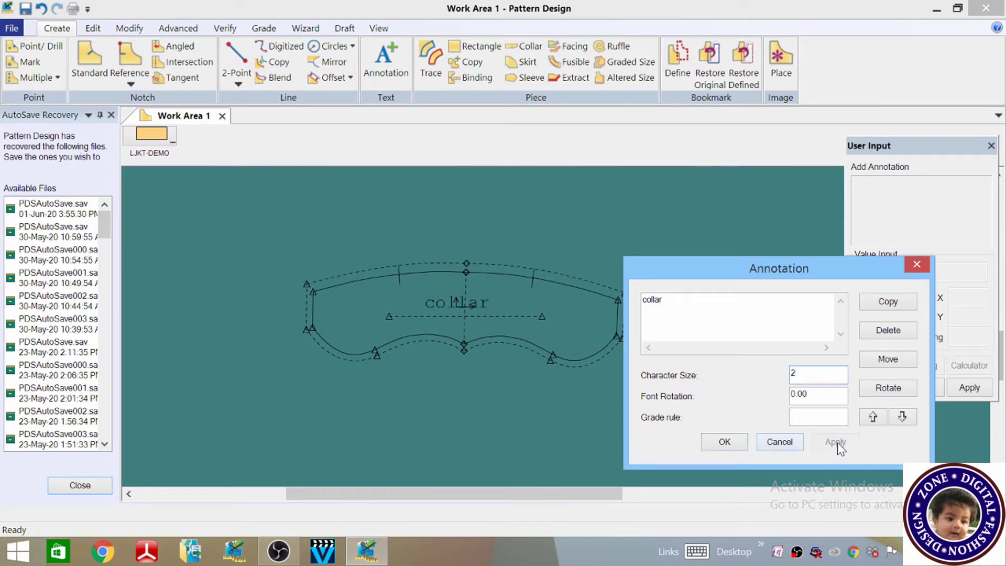
{"action": "left_click", "coordinate": [766, 442]}
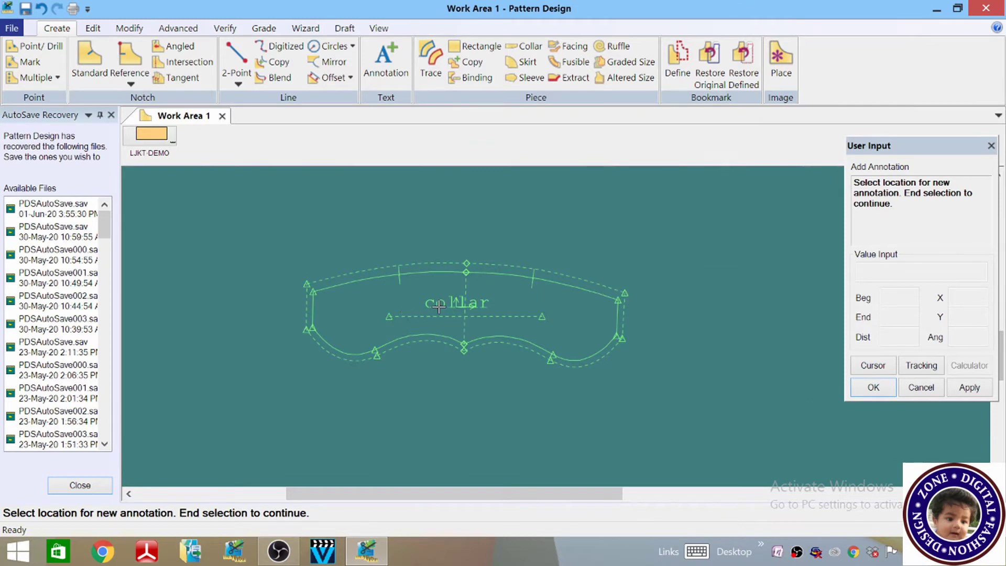
- Move the collar annotation to the right of the centre line, above the grain line
{"action": "left_click", "coordinate": [93, 29]}
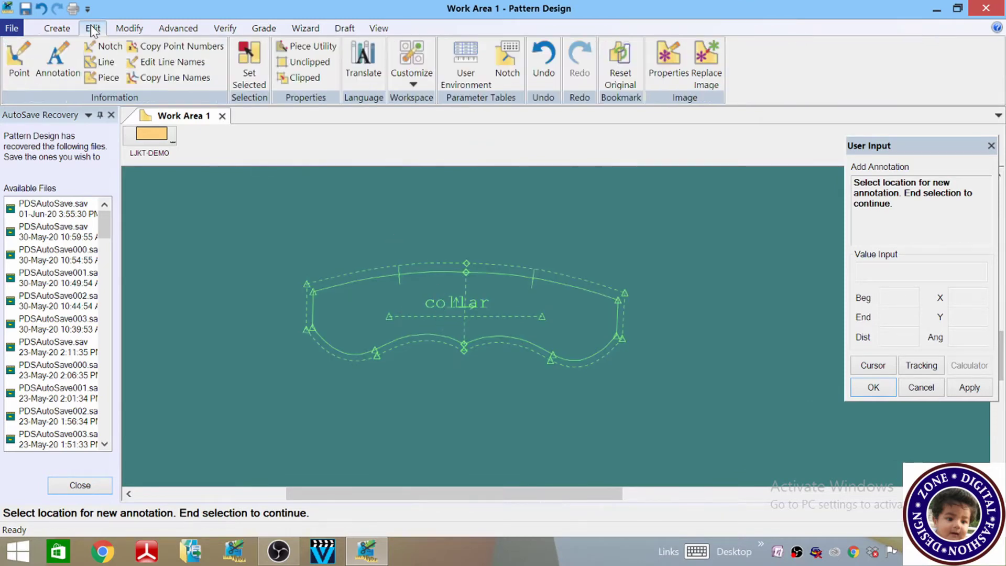
{"action": "left_click", "coordinate": [58, 56]}
{"action": "left_click", "coordinate": [427, 303]}
{"action": "right_click", "coordinate": [436, 301]}
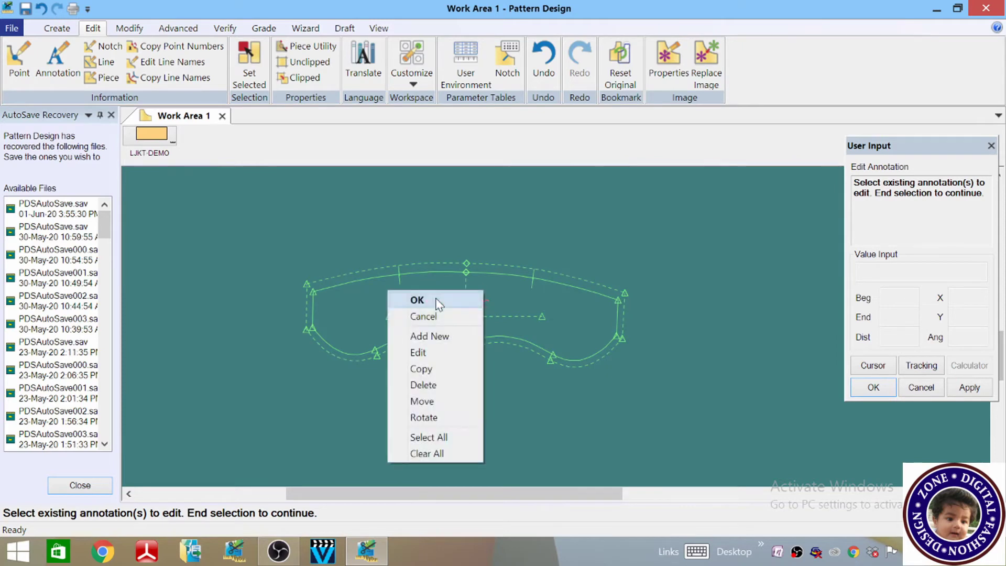
{"action": "left_click", "coordinate": [422, 402]}
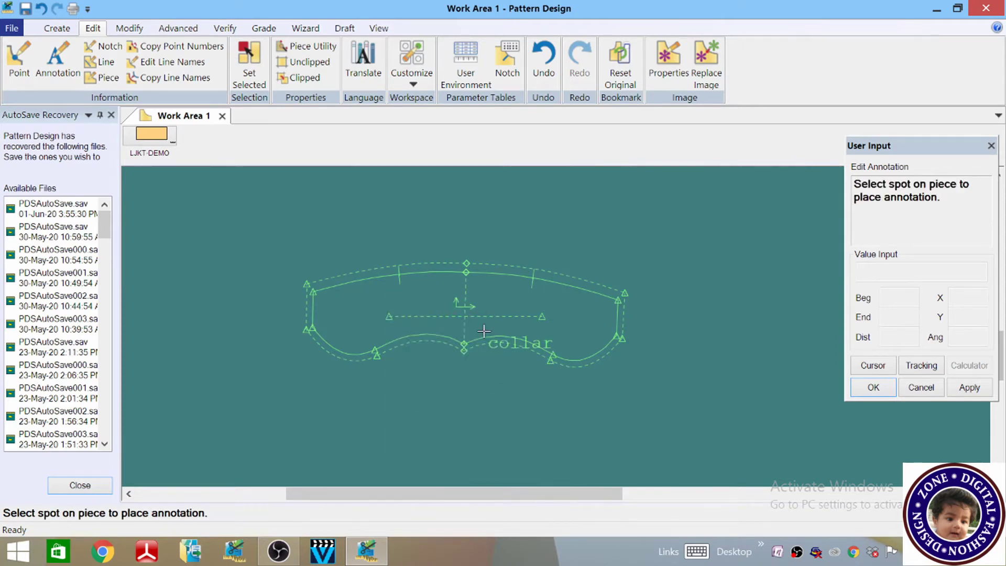
{"action": "left_click", "coordinate": [483, 299]}
{"action": "right_click", "coordinate": [467, 241]}
{"action": "left_click", "coordinate": [453, 246]}
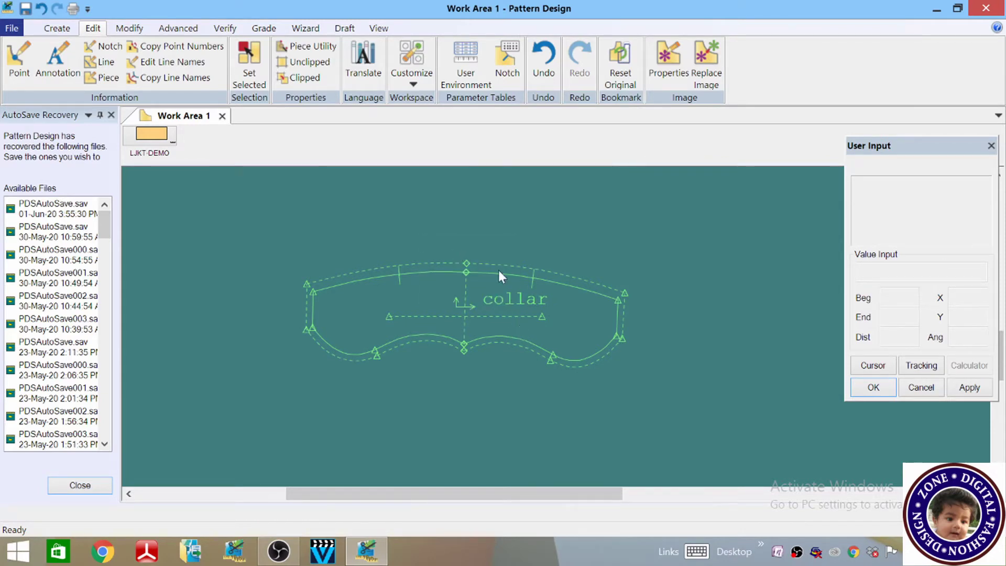
{"action": "scroll", "coordinate": [467, 341], "scroll_direction": "up", "scroll_amount": 5}
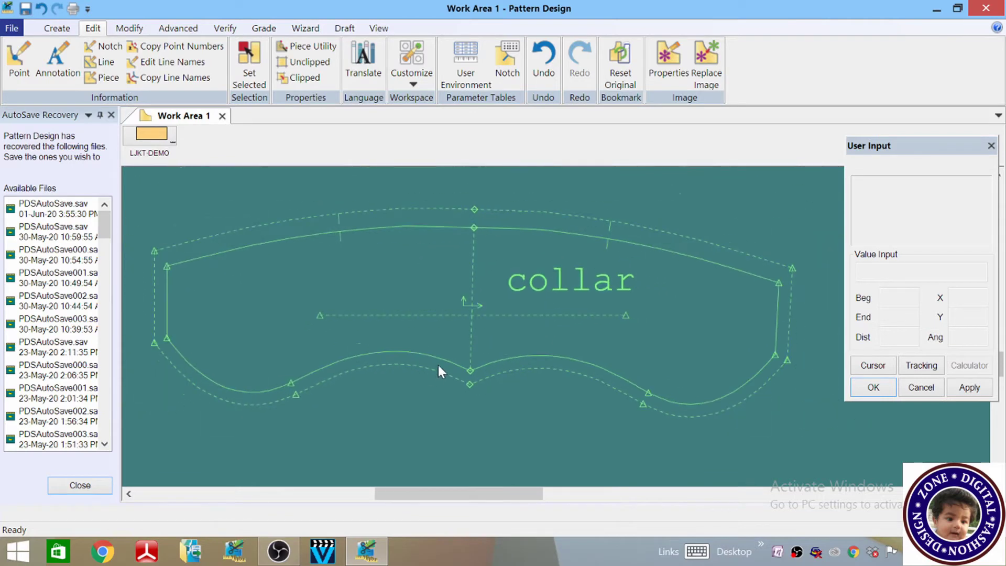
{"action": "scroll", "coordinate": [439, 360], "scroll_direction": "down", "scroll_amount": 3}
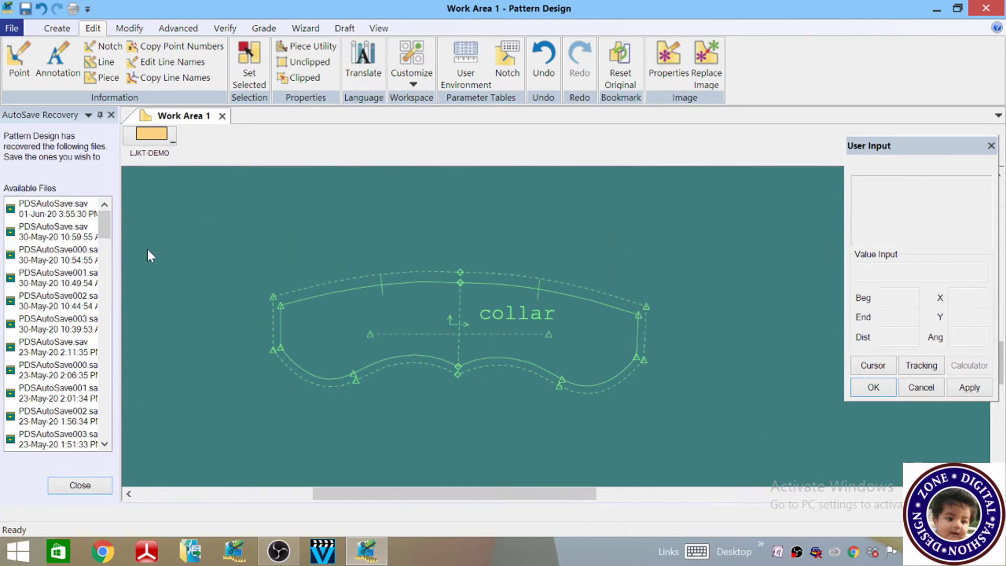
{"action": "scroll", "coordinate": [423, 392], "scroll_direction": "down", "scroll_amount": 5}
{"action": "scroll", "coordinate": [677, 204], "scroll_direction": "up", "scroll_amount": 2}
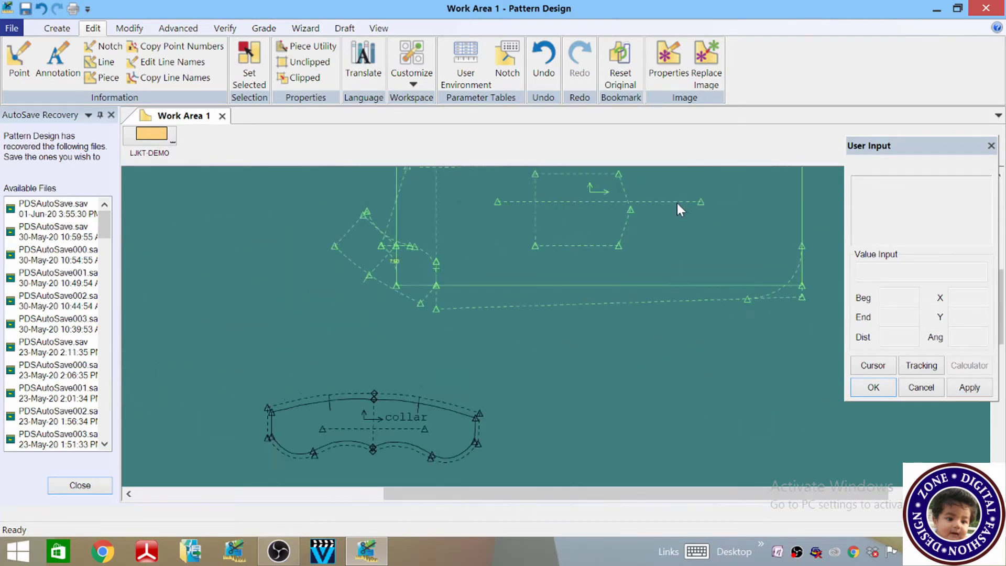
{"action": "scroll", "coordinate": [677, 202], "scroll_direction": "up", "scroll_amount": 2}
{"action": "scroll", "coordinate": [293, 464], "scroll_direction": "down", "scroll_amount": 2}
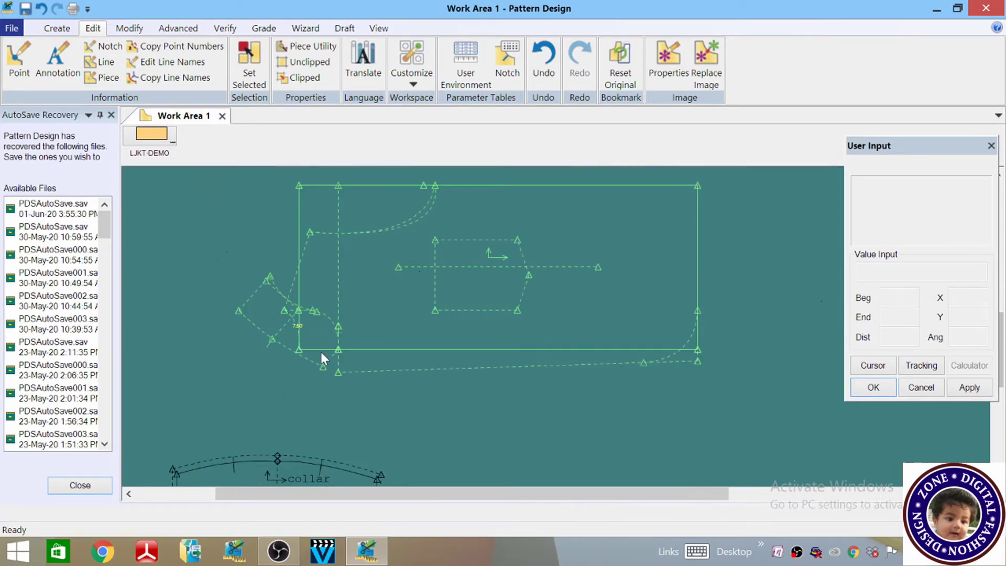
{"action": "scroll", "coordinate": [347, 283], "scroll_direction": "up", "scroll_amount": 1}
{"action": "scroll", "coordinate": [330, 314], "scroll_direction": "down", "scroll_amount": 1}
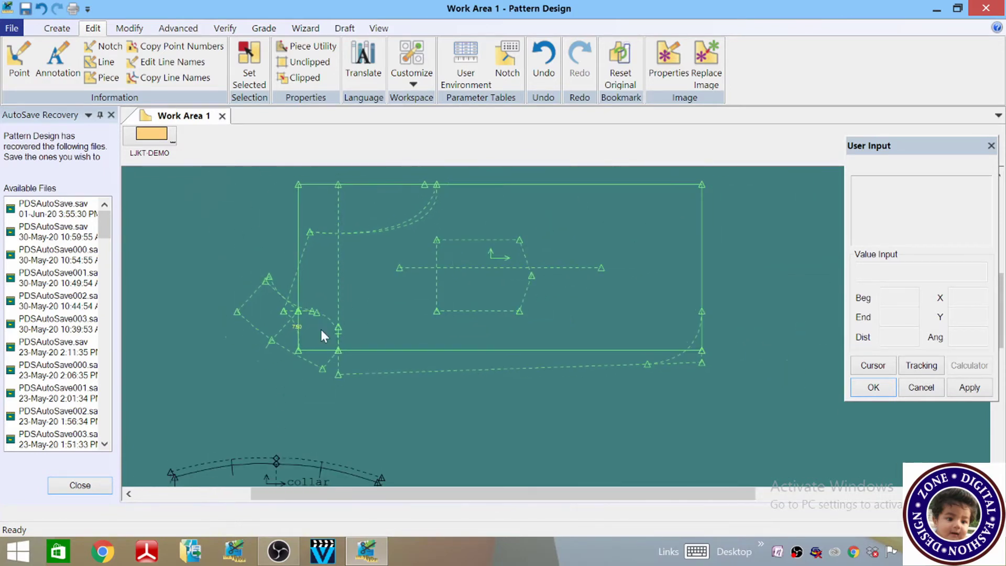
{"action": "left_click", "coordinate": [57, 28]}
{"action": "left_click", "coordinate": [431, 62]}
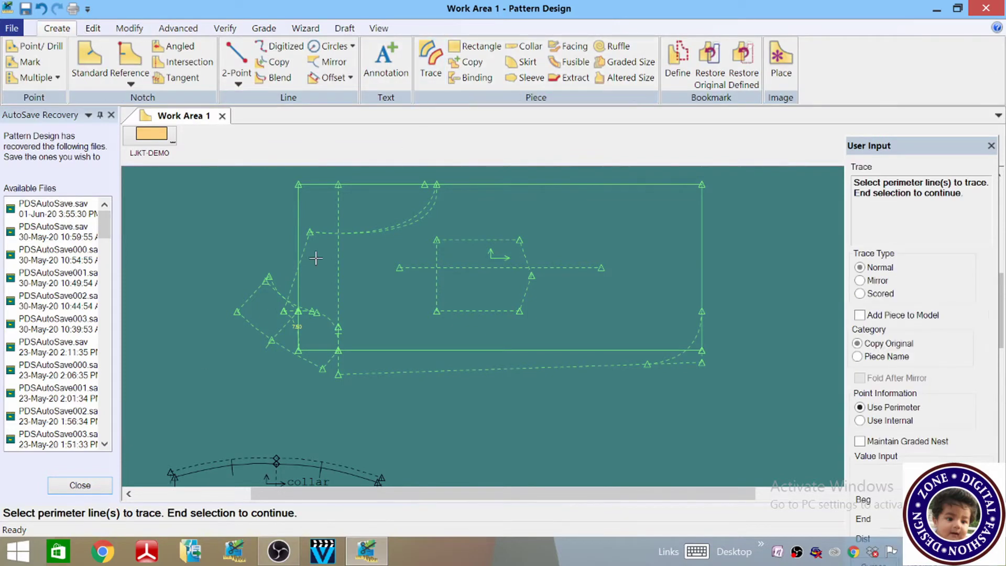
{"action": "scroll", "coordinate": [316, 268], "scroll_direction": "up", "scroll_amount": 3}
{"action": "scroll", "coordinate": [150, 359], "scroll_direction": "up", "scroll_amount": 2}
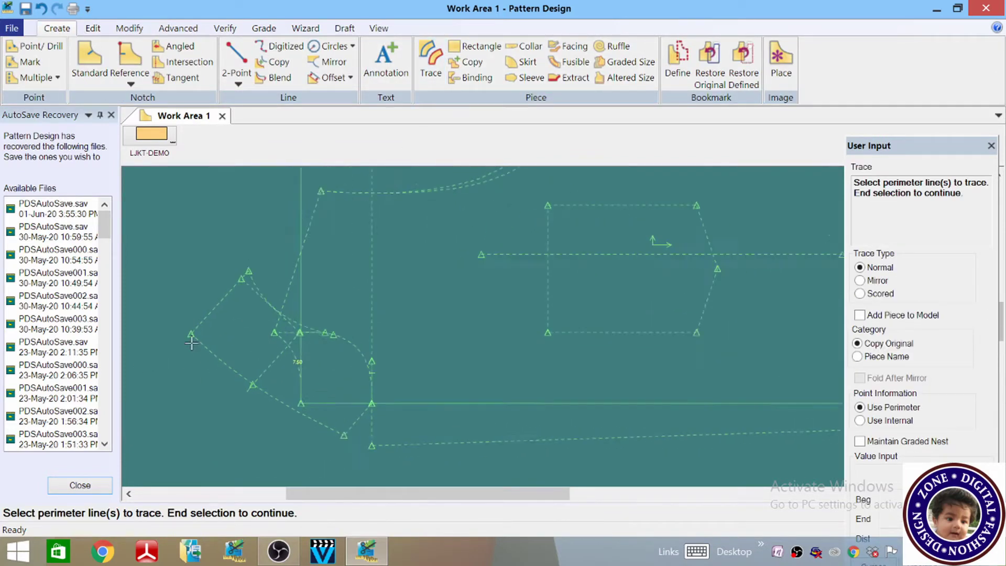
{"action": "scroll", "coordinate": [172, 359], "scroll_direction": "down", "scroll_amount": 1}
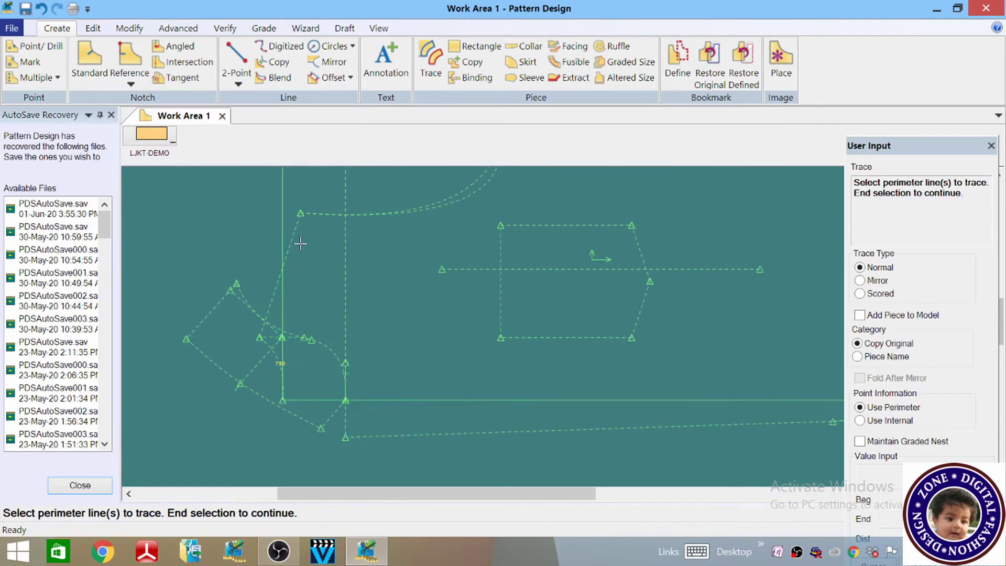
{"action": "scroll", "coordinate": [102, 398], "scroll_direction": "down", "scroll_amount": 5}
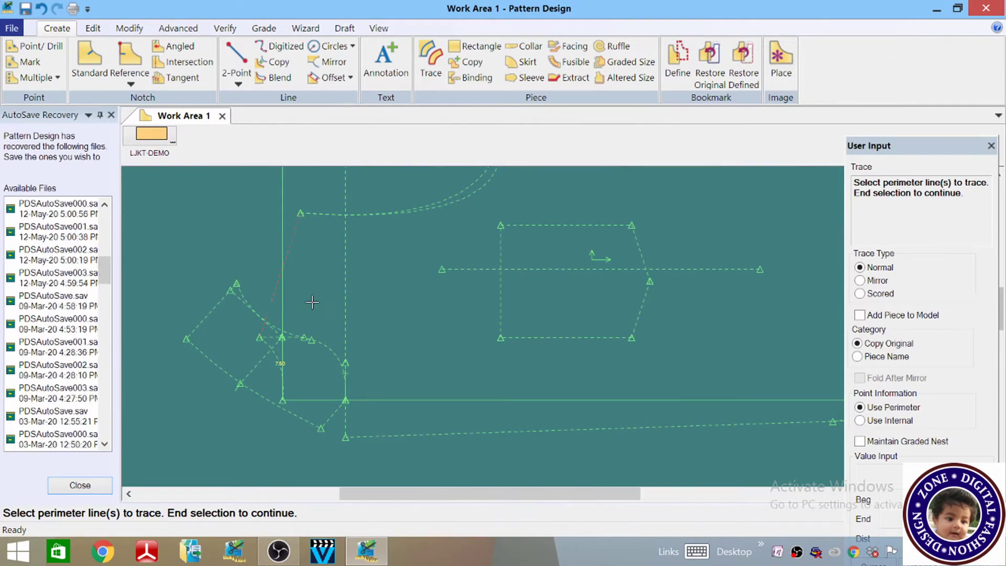
{"action": "scroll", "coordinate": [367, 272], "scroll_direction": "down", "scroll_amount": 1}
{"action": "scroll", "coordinate": [461, 192], "scroll_direction": "up", "scroll_amount": 2}
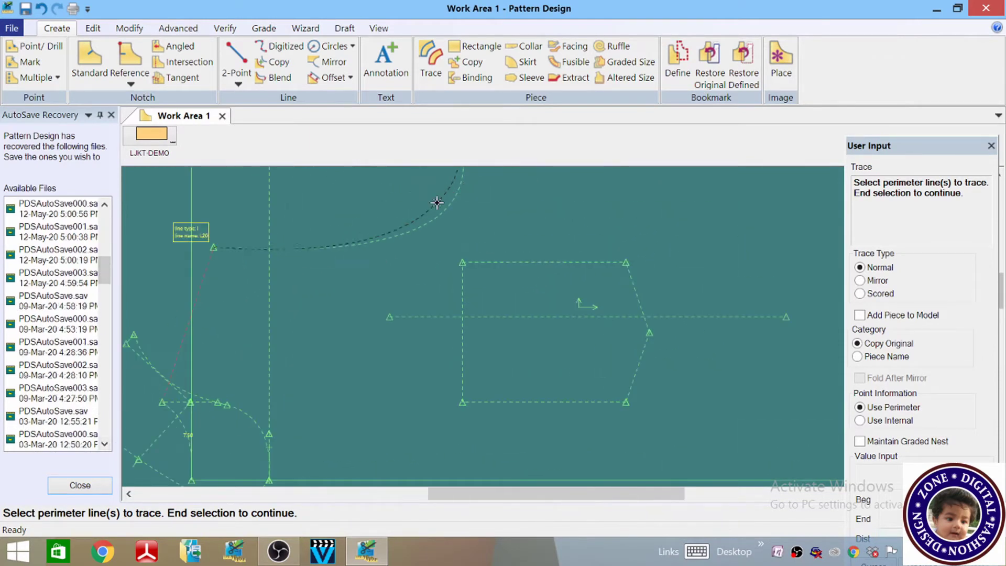
{"action": "scroll", "coordinate": [283, 303], "scroll_direction": "down", "scroll_amount": 2}
{"action": "left_click", "coordinate": [574, 216]}
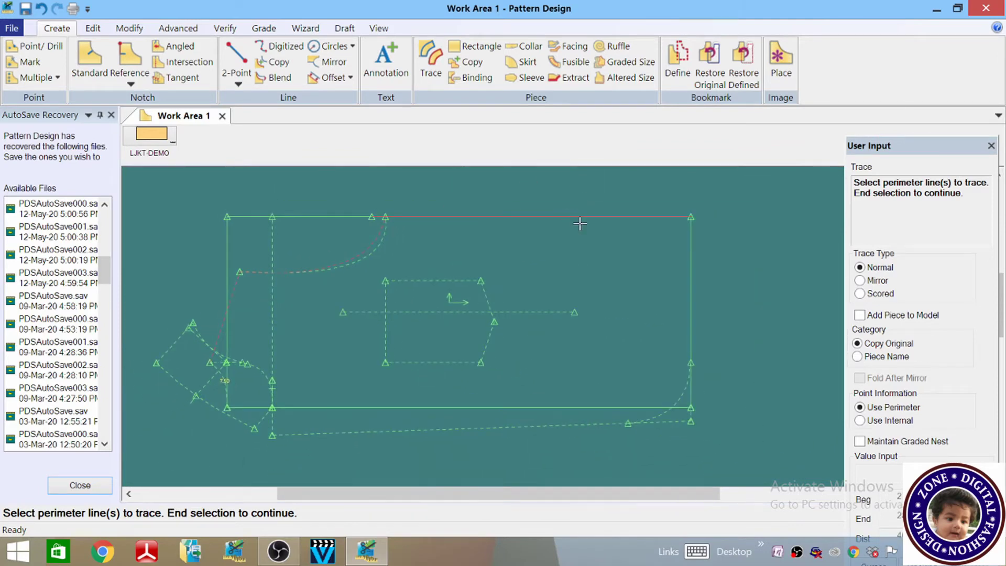
{"action": "left_click", "coordinate": [689, 276]}
{"action": "left_click", "coordinate": [682, 391]}
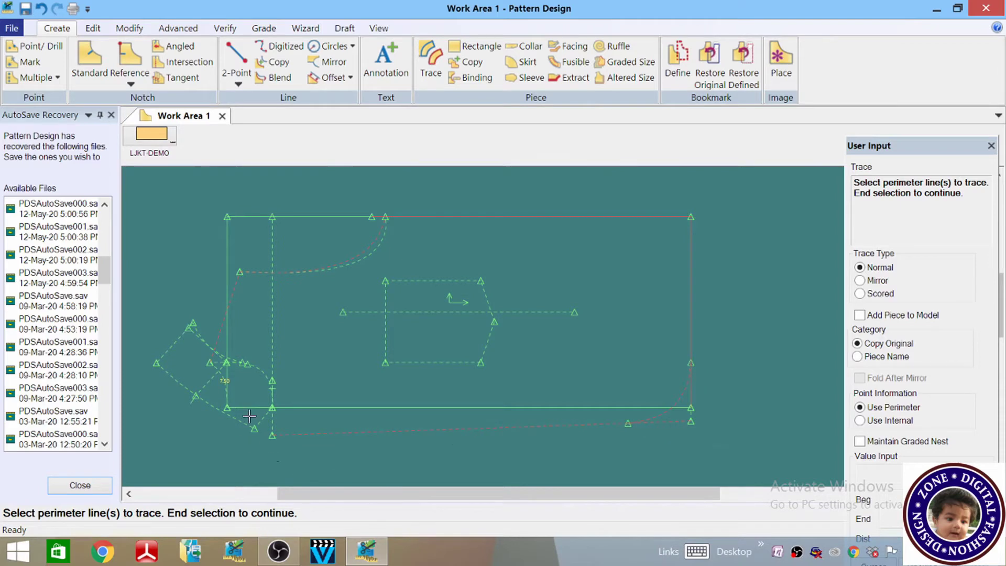
{"action": "scroll", "coordinate": [249, 417], "scroll_direction": "up", "scroll_amount": 5}
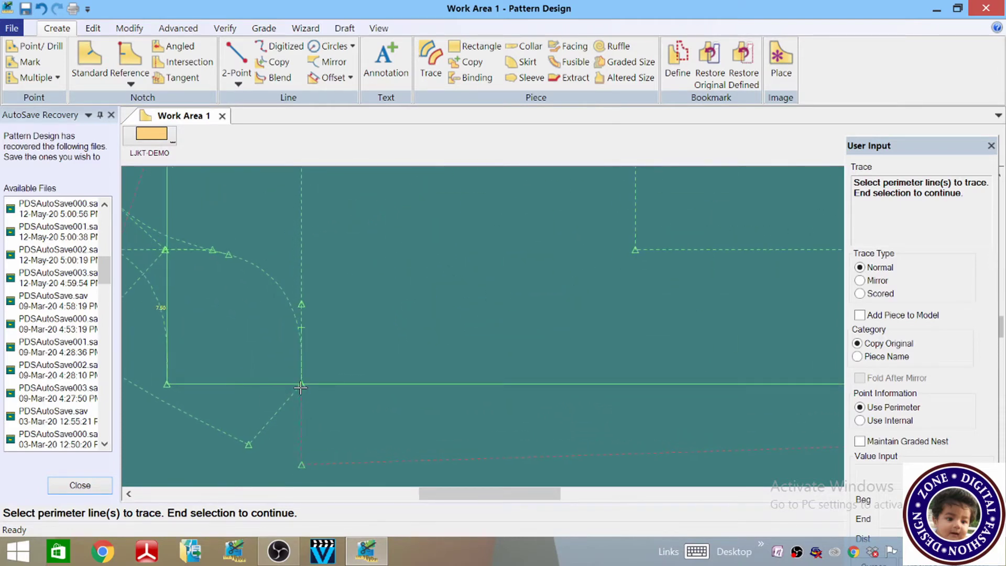
{"action": "left_click", "coordinate": [282, 290]}
{"action": "scroll", "coordinate": [499, 395], "scroll_direction": "down", "scroll_amount": 2}
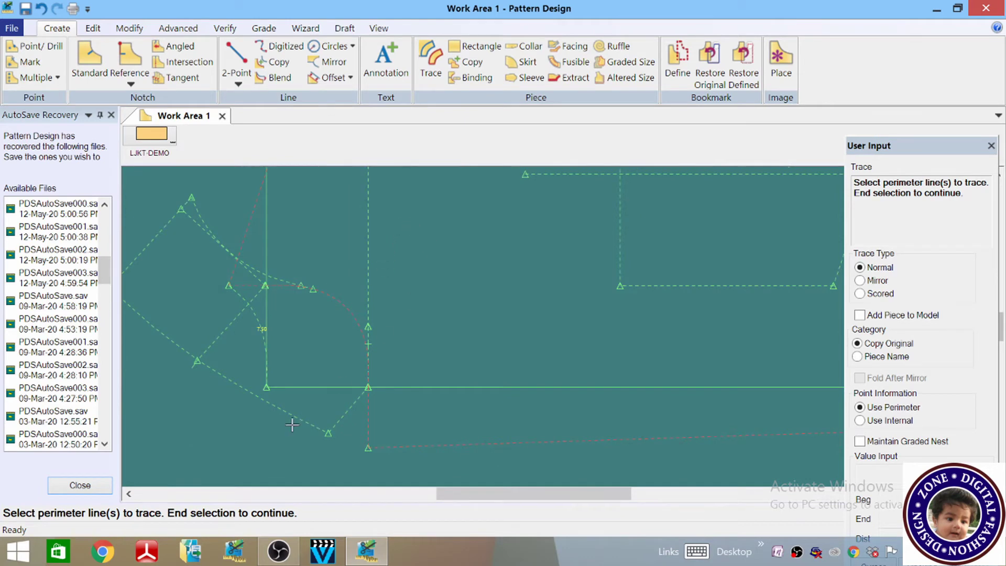
{"action": "scroll", "coordinate": [339, 385], "scroll_direction": "down", "scroll_amount": 3}
{"action": "scroll", "coordinate": [346, 330], "scroll_direction": "up", "scroll_amount": 1}
{"action": "right_click", "coordinate": [210, 229]}
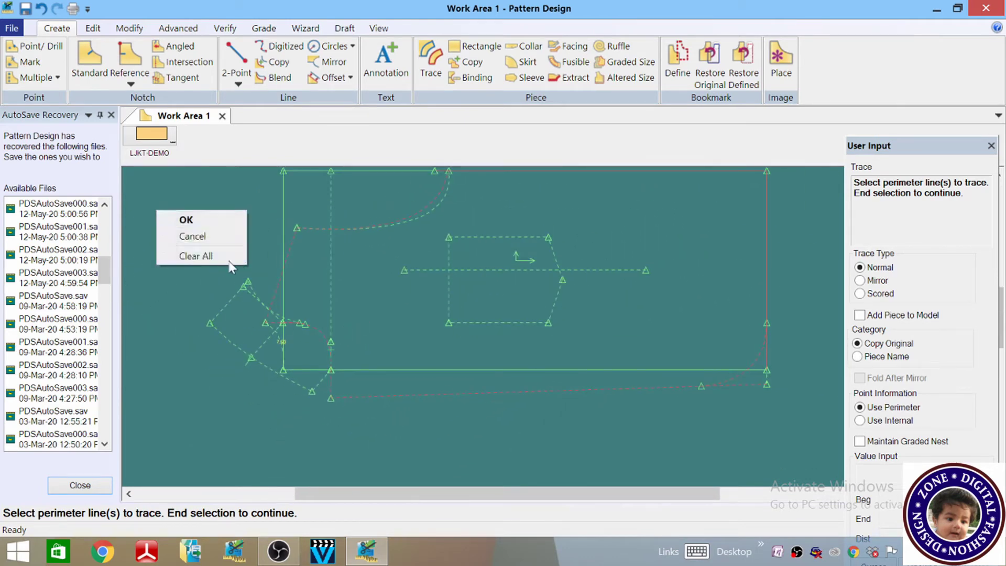
{"action": "left_click", "coordinate": [205, 233]}
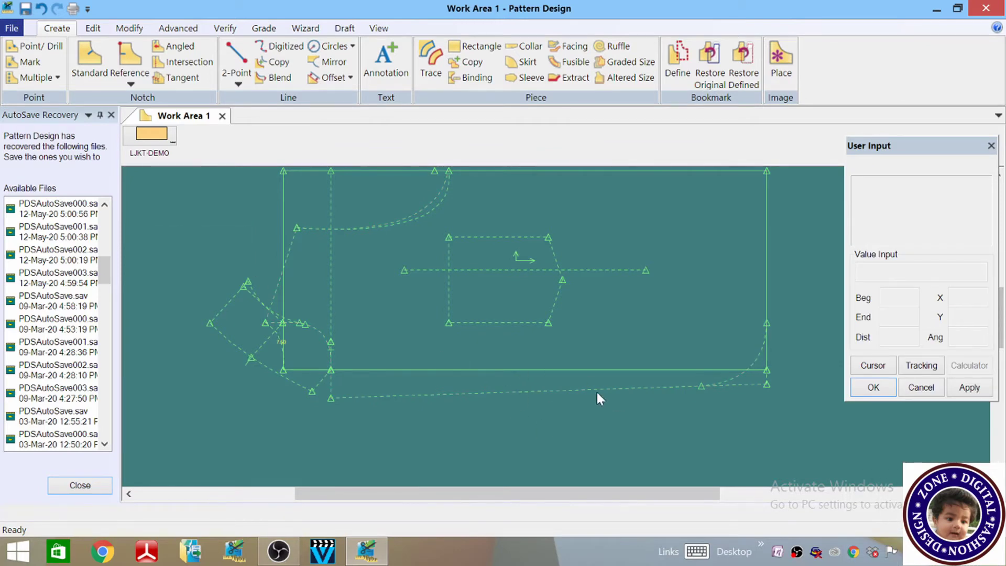
{"action": "scroll", "coordinate": [649, 370], "scroll_direction": "down", "scroll_amount": 1}
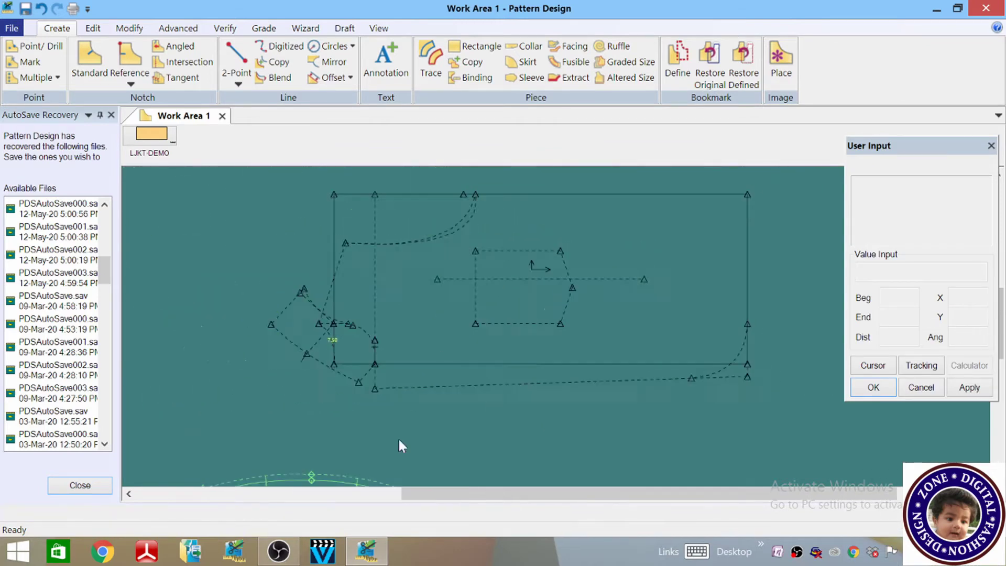
{"action": "scroll", "coordinate": [567, 397], "scroll_direction": "up", "scroll_amount": 3}
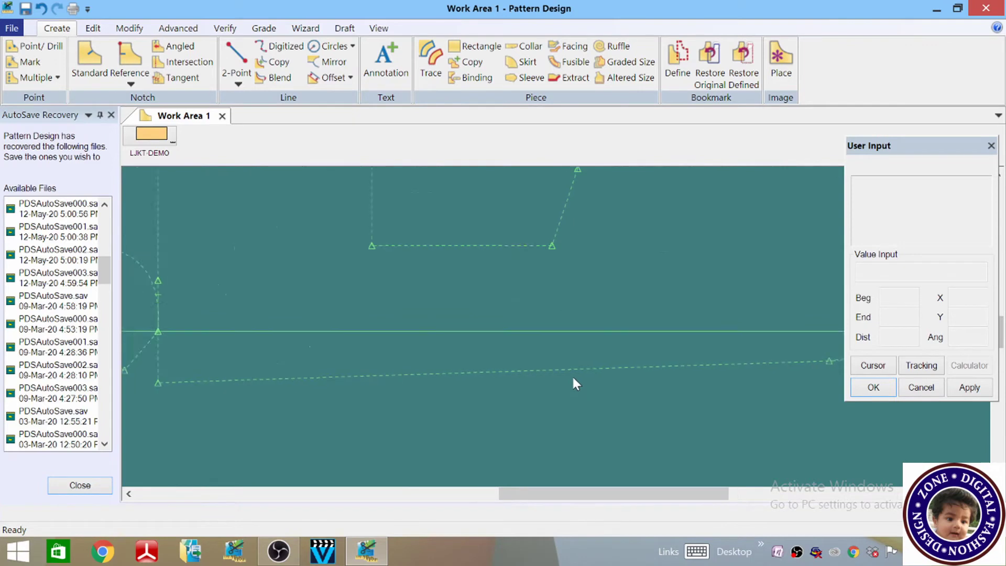
{"action": "scroll", "coordinate": [573, 379], "scroll_direction": "down", "scroll_amount": 3}
{"action": "scroll", "coordinate": [575, 377], "scroll_direction": "up", "scroll_amount": 2}
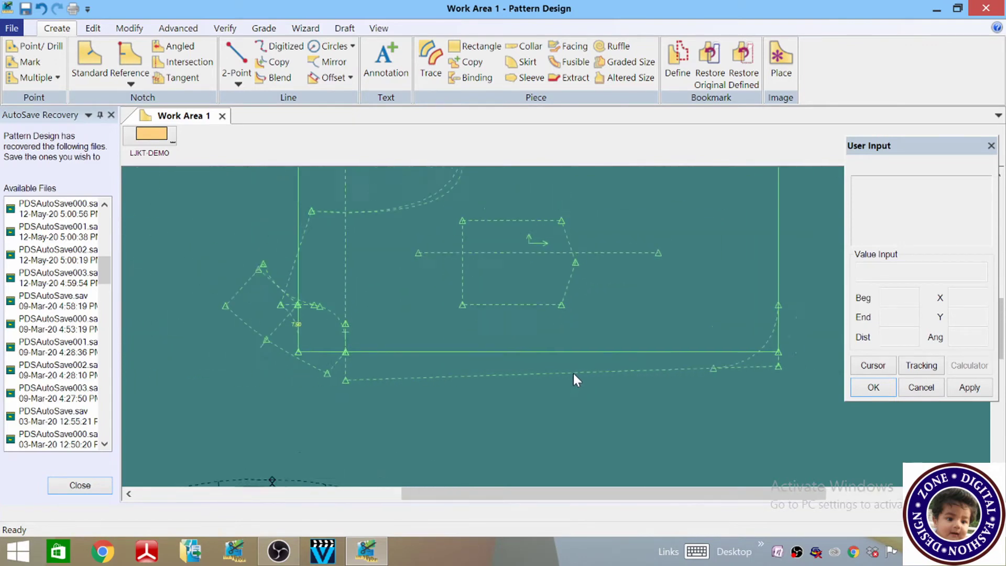
{"action": "scroll", "coordinate": [575, 375], "scroll_direction": "down", "scroll_amount": 1}
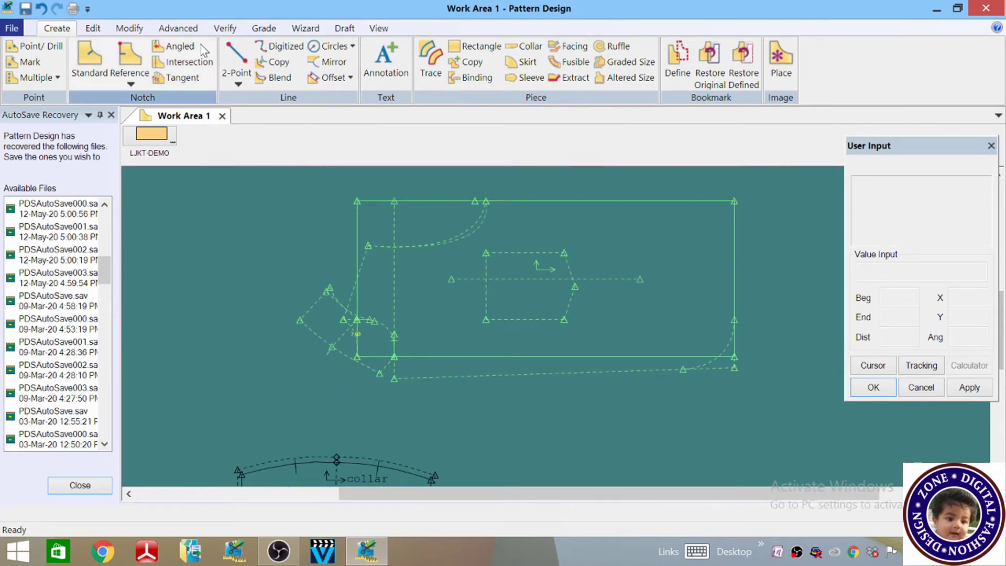
{"action": "left_click", "coordinate": [350, 77]}
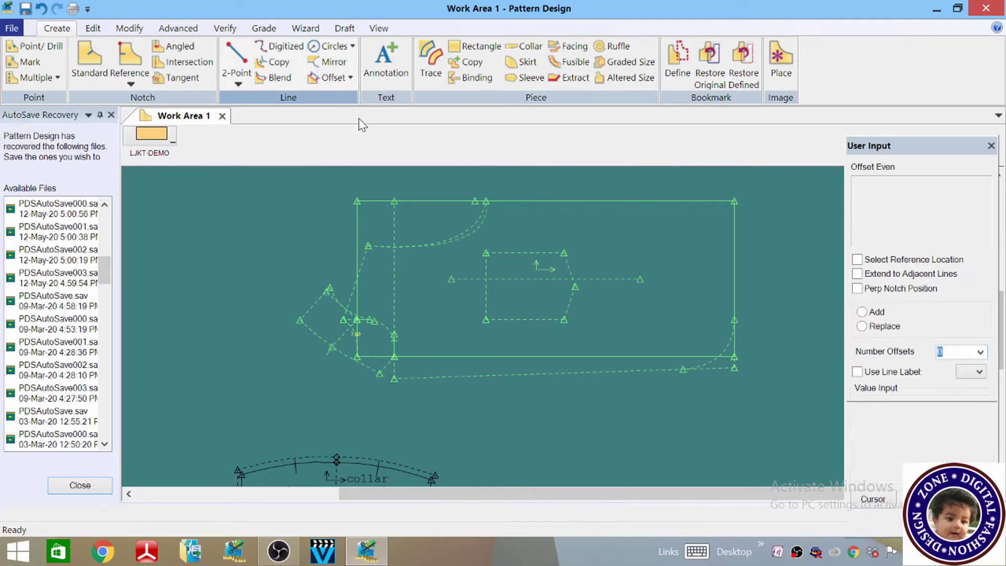
{"action": "scroll", "coordinate": [487, 375], "scroll_direction": "down", "scroll_amount": 1}
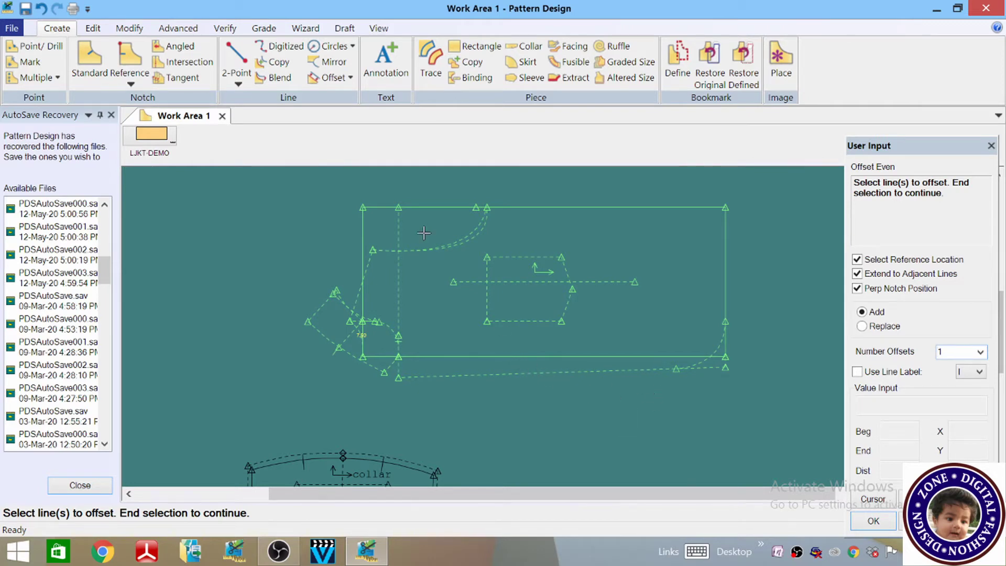
- Split the draft's slanted front edge line partway along its length and at the point where the rounded hem corner begins
{"action": "left_click", "coordinate": [126, 30]}
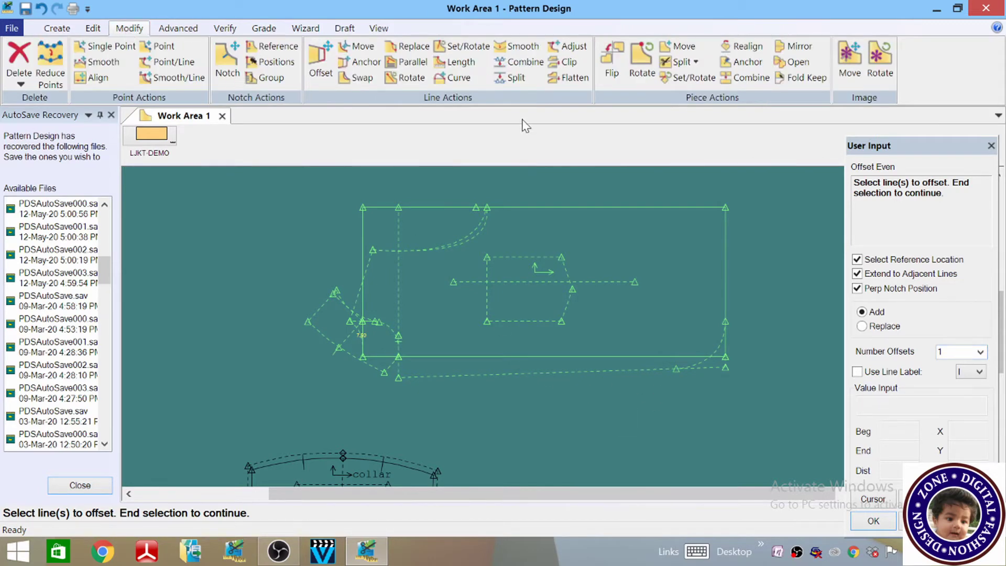
{"action": "left_click", "coordinate": [500, 80]}
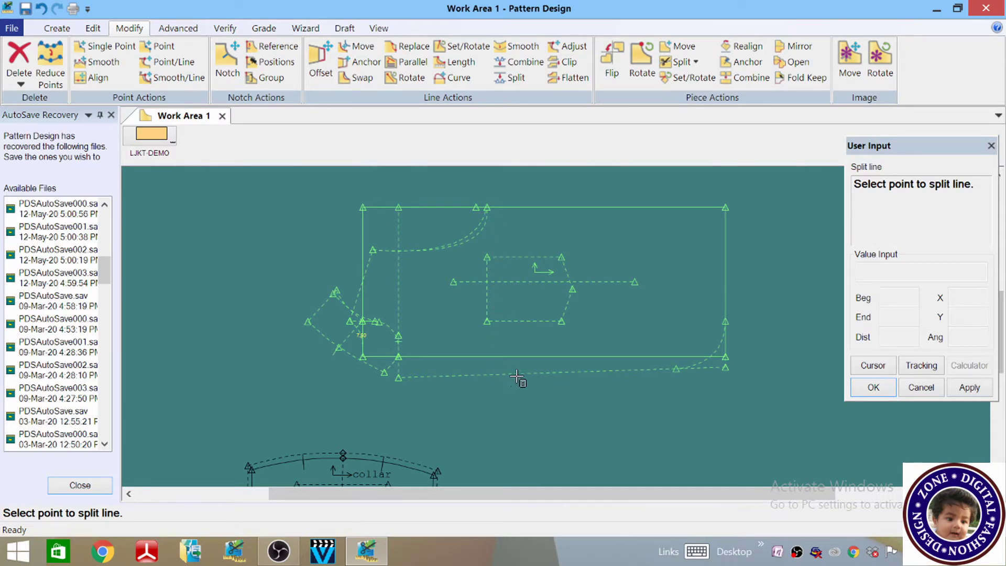
{"action": "scroll", "coordinate": [675, 368], "scroll_direction": "up", "scroll_amount": 1}
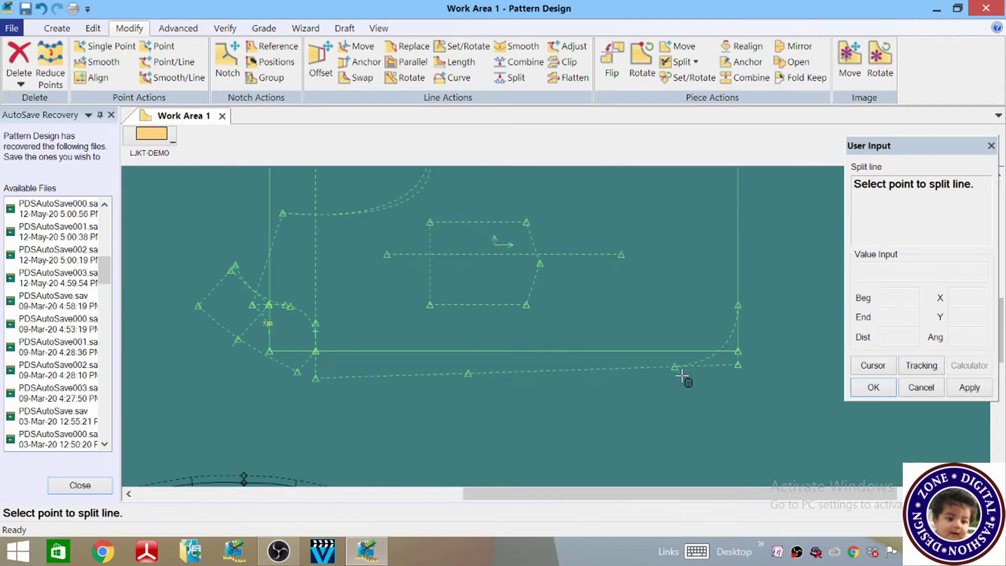
{"action": "scroll", "coordinate": [682, 375], "scroll_direction": "up", "scroll_amount": 1}
{"action": "left_click", "coordinate": [672, 365]}
{"action": "right_click", "coordinate": [591, 297]}
{"action": "left_click", "coordinate": [591, 298]}
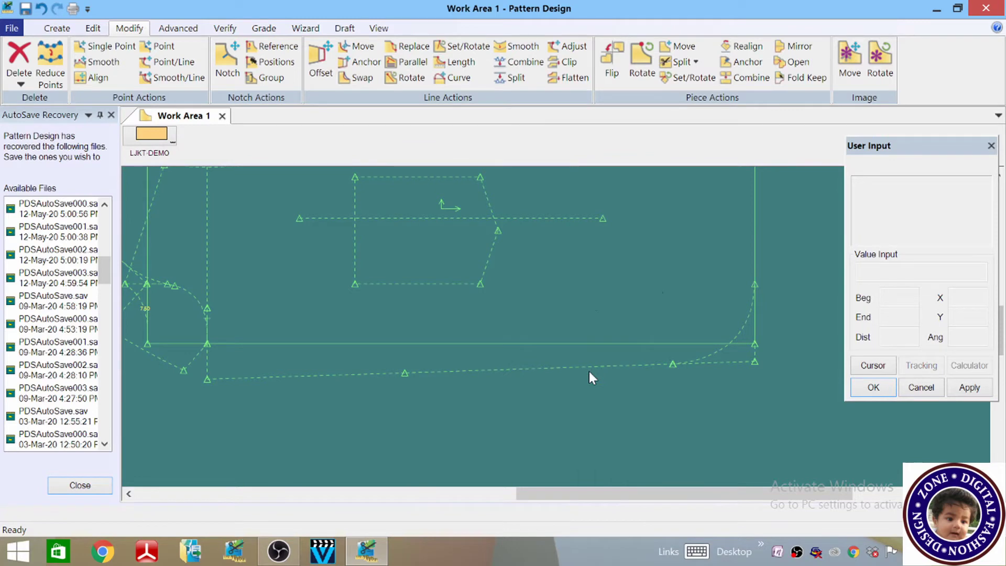
{"action": "scroll", "coordinate": [604, 389], "scroll_direction": "down", "scroll_amount": 2}
{"action": "scroll", "coordinate": [608, 390], "scroll_direction": "down", "scroll_amount": 1}
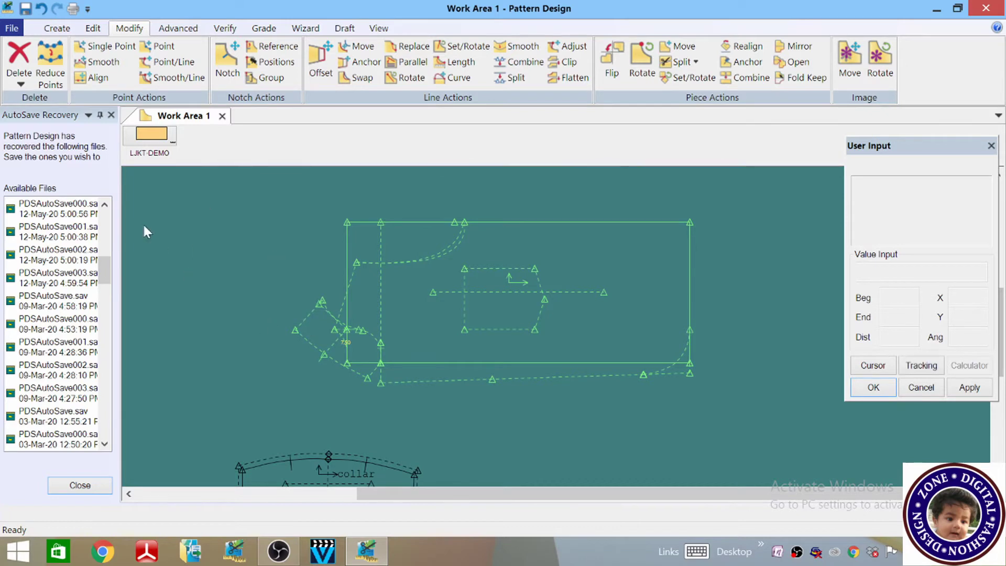
- Create one even offset of the front edge segment between the two split points, toward the inside of the front body
{"action": "left_click", "coordinate": [57, 29]}
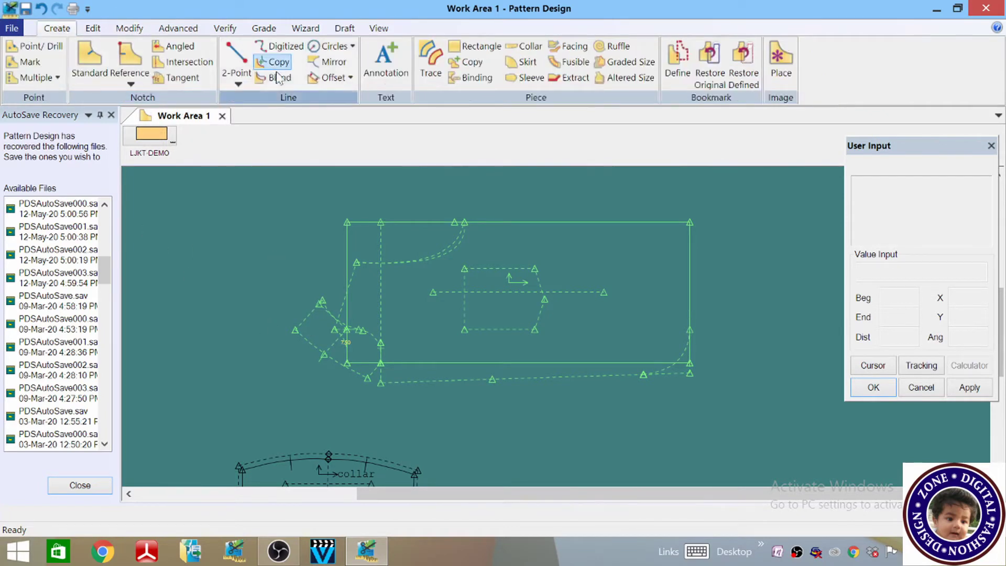
{"action": "left_click", "coordinate": [328, 78]}
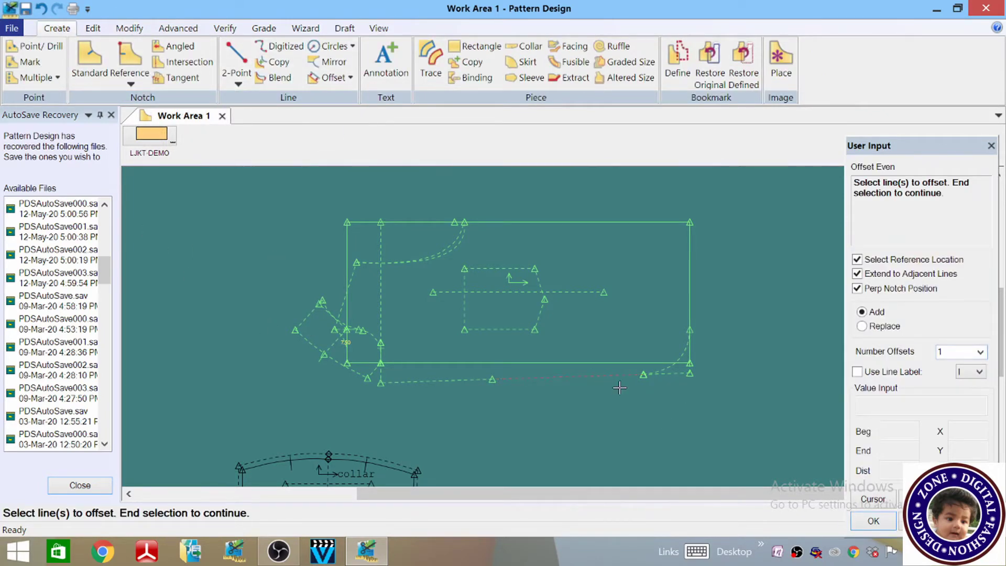
{"action": "right_click", "coordinate": [650, 310]}
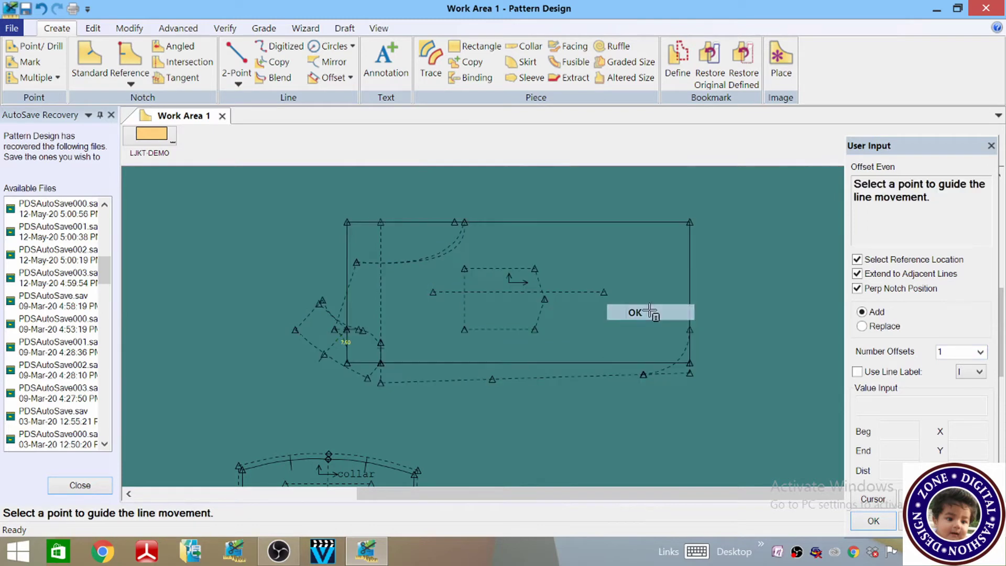
{"action": "left_click", "coordinate": [594, 375]}
{"action": "left_click", "coordinate": [877, 504]}
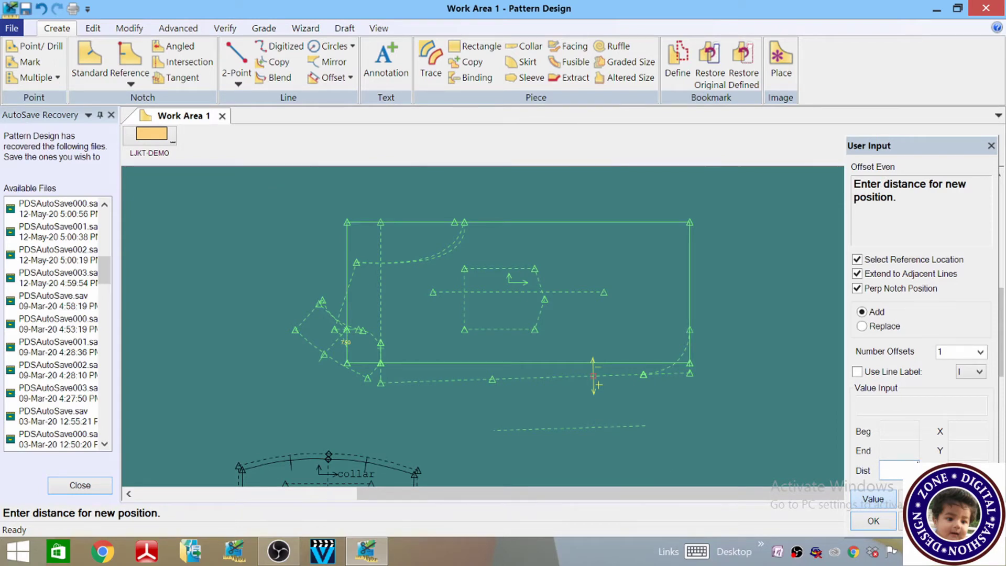
{"action": "key", "text": "Return"}
{"action": "right_click", "coordinate": [629, 297]}
{"action": "left_click", "coordinate": [630, 292]}
{"action": "scroll", "coordinate": [521, 330], "scroll_direction": "up", "scroll_amount": 2}
{"action": "scroll", "coordinate": [526, 428], "scroll_direction": "down", "scroll_amount": 2}
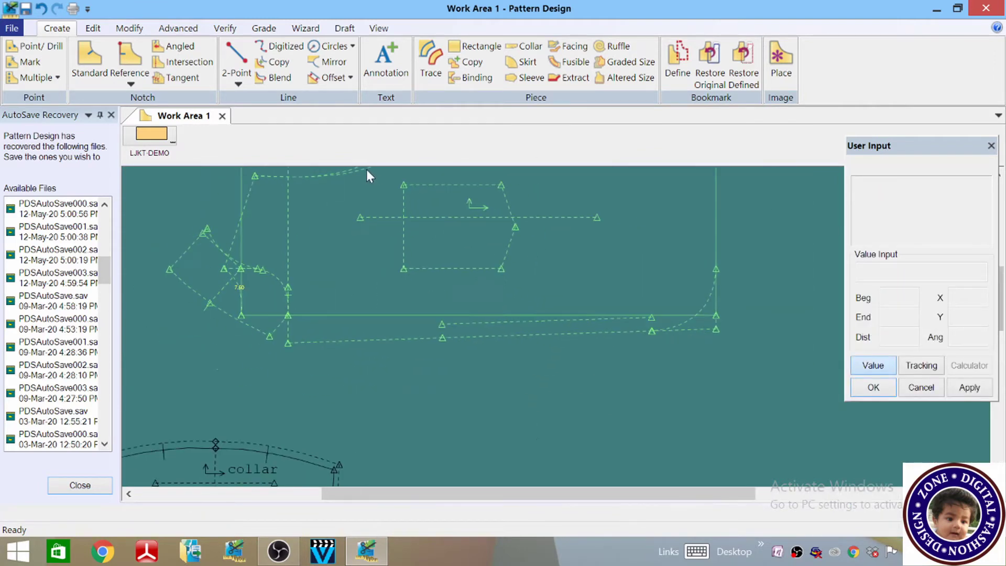
- Add type 1 notch points along the new offset line, at both ends plus 1 point between them, perpendicular to the seam
{"action": "scroll", "coordinate": [435, 375], "scroll_direction": "down", "scroll_amount": 5}
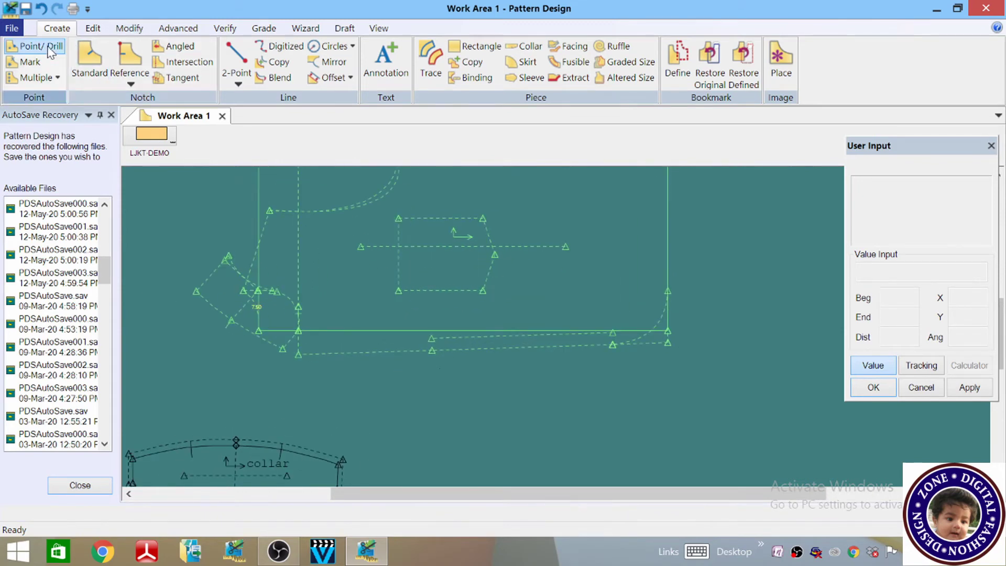
{"action": "left_click", "coordinate": [39, 78]}
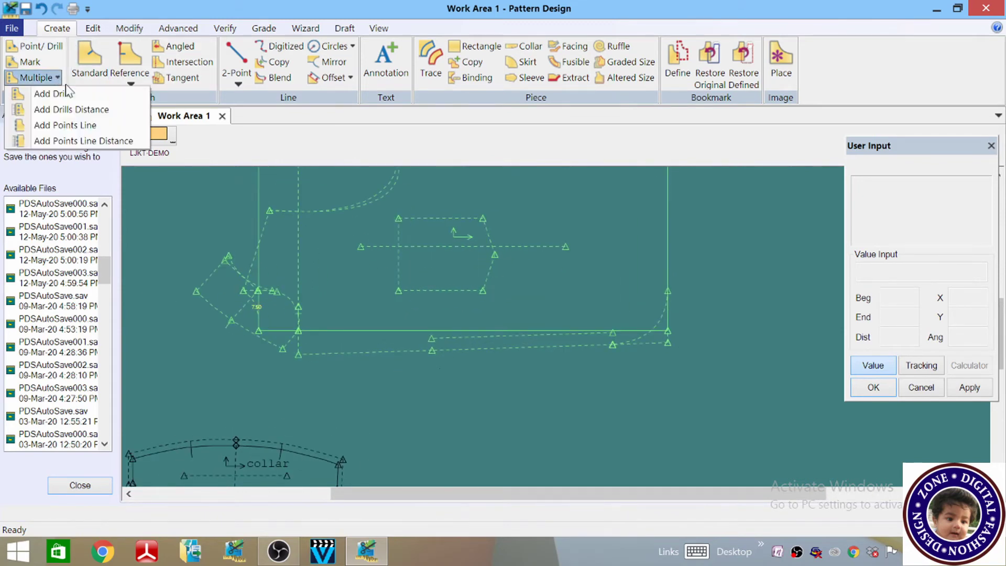
{"action": "left_click", "coordinate": [65, 126]}
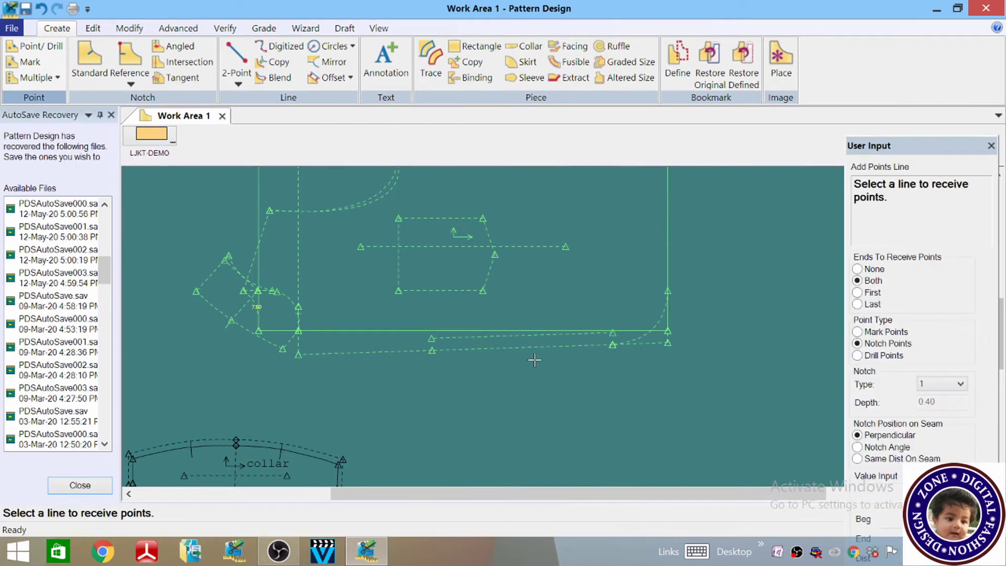
{"action": "left_click", "coordinate": [471, 337]}
{"action": "right_click", "coordinate": [542, 297]}
{"action": "left_click", "coordinate": [542, 299]}
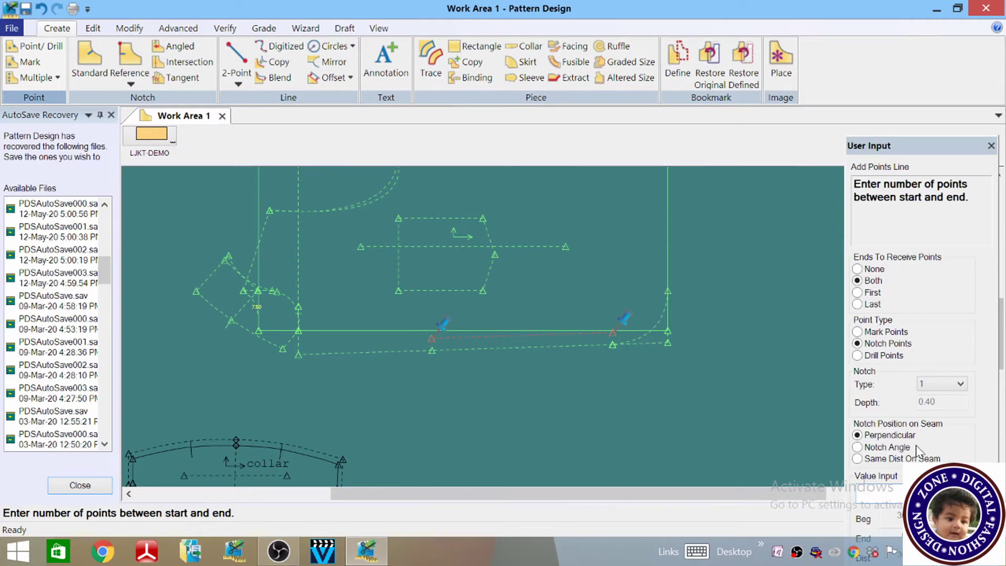
{"action": "type", "text": "1"}
{"action": "key", "text": "Return"}
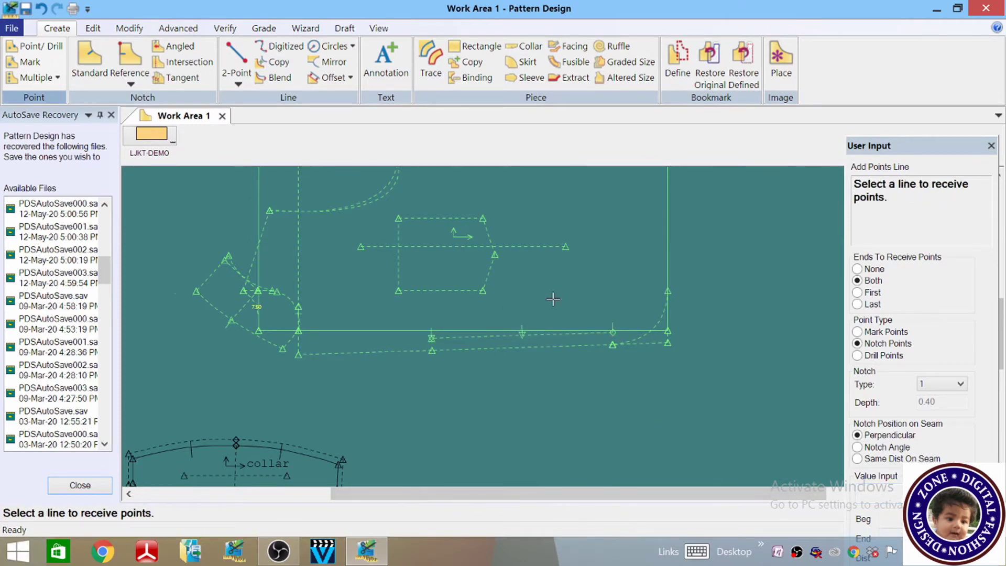
{"action": "scroll", "coordinate": [553, 299], "scroll_direction": "up", "scroll_amount": 5}
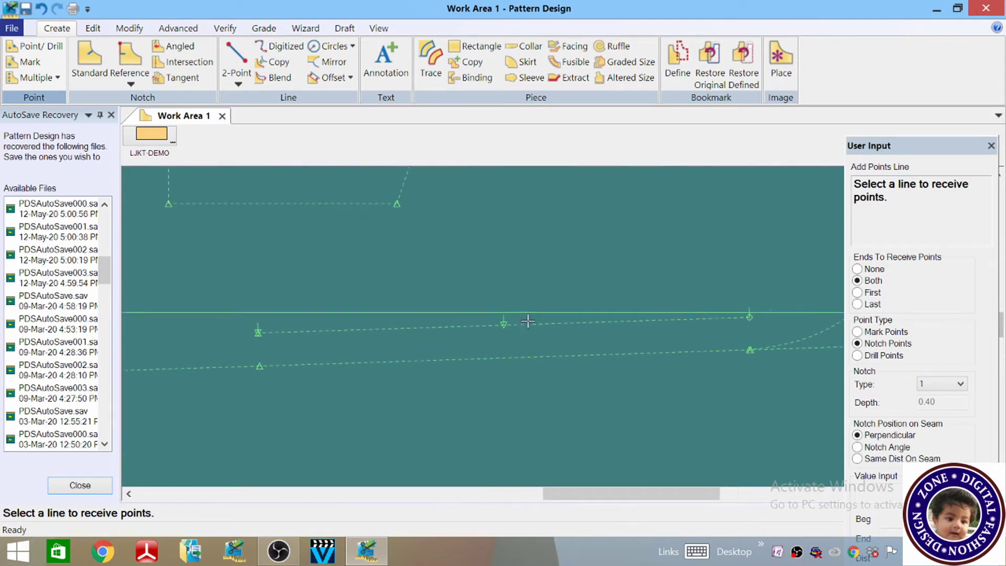
{"action": "scroll", "coordinate": [533, 307], "scroll_direction": "down", "scroll_amount": 2}
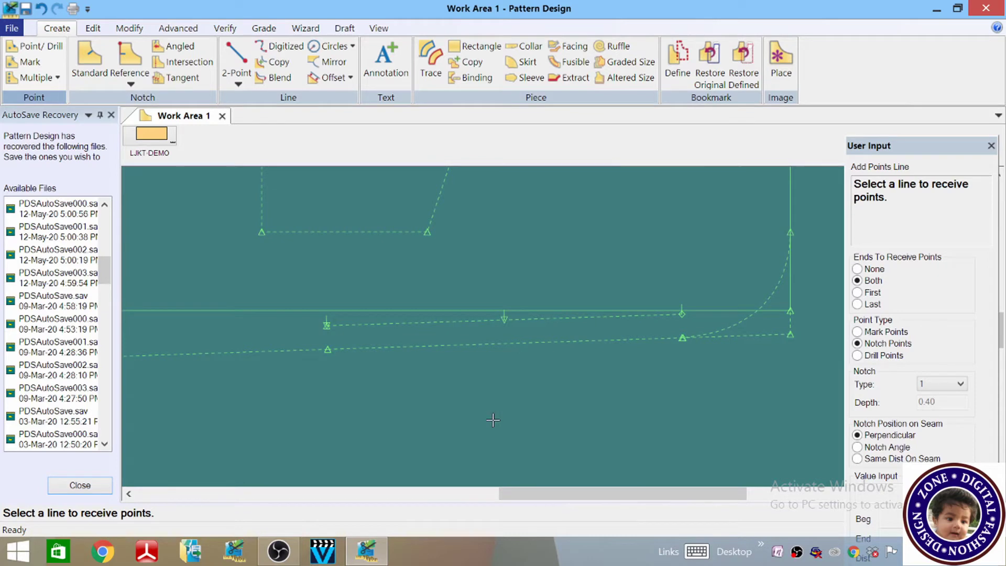
{"action": "right_click", "coordinate": [518, 381]}
{"action": "left_click", "coordinate": [515, 388]}
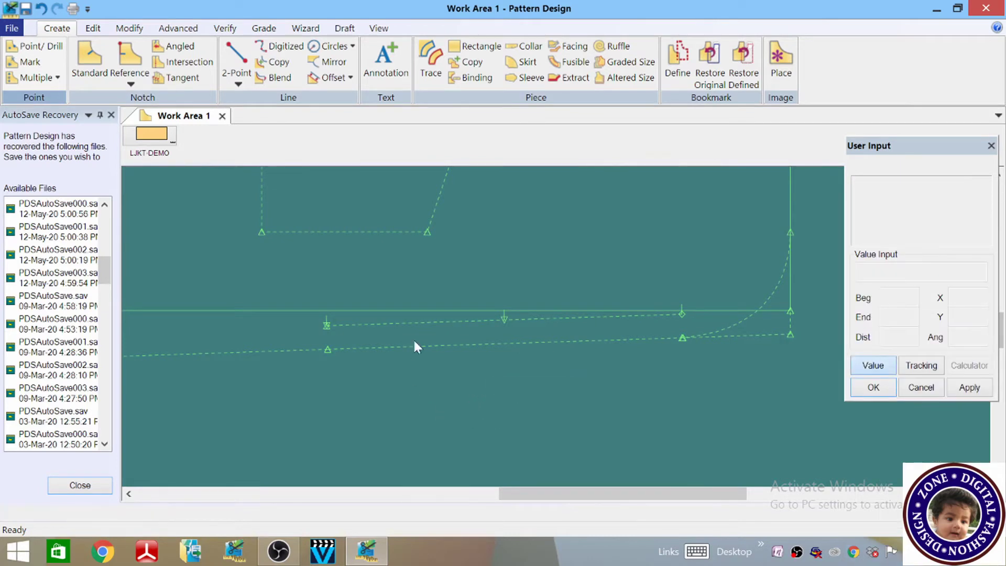
- Start a normal trace of the front body, selecting its shoulder, armhole, side, hem, rounded corner, front edge and neckline as perimeter
{"action": "scroll", "coordinate": [501, 326], "scroll_direction": "down", "scroll_amount": 2}
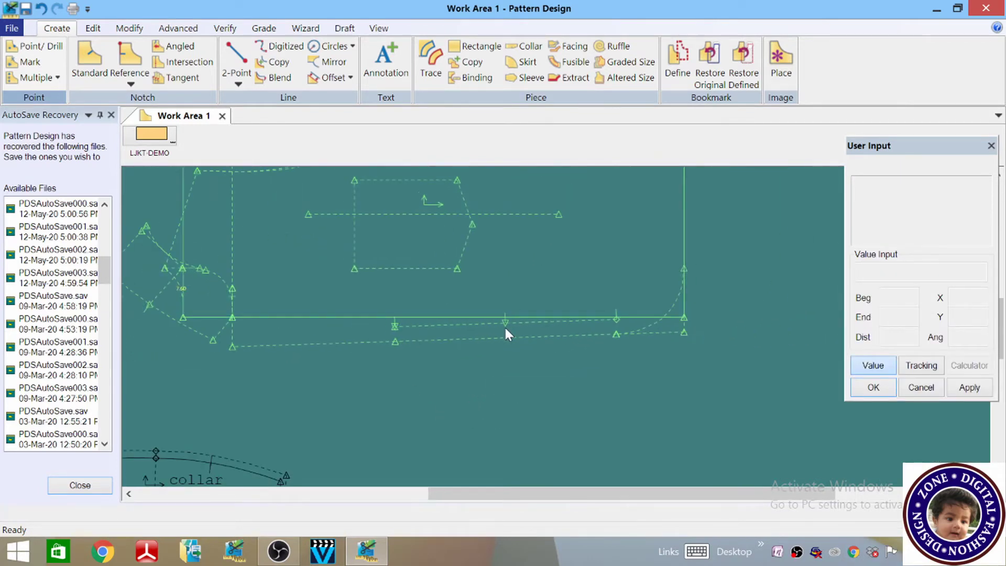
{"action": "scroll", "coordinate": [524, 328], "scroll_direction": "down", "scroll_amount": 3}
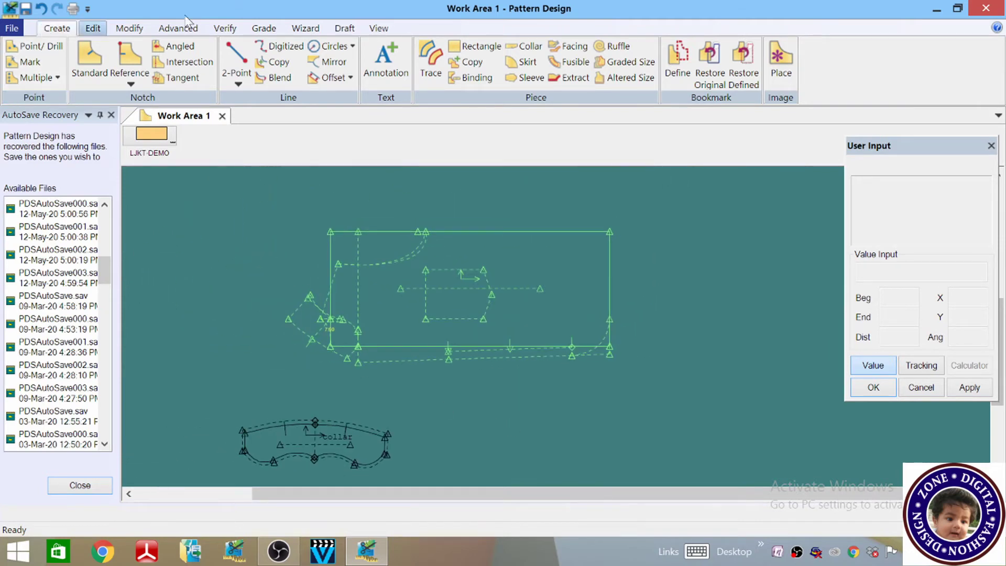
{"action": "left_click", "coordinate": [428, 64]}
{"action": "scroll", "coordinate": [325, 293], "scroll_direction": "up", "scroll_amount": 3}
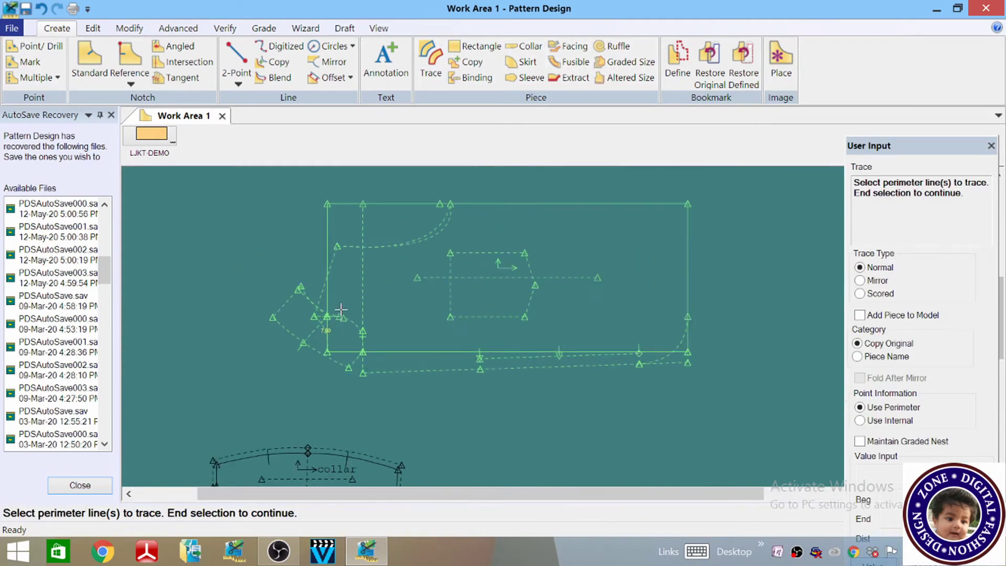
{"action": "scroll", "coordinate": [315, 284], "scroll_direction": "down", "scroll_amount": 3}
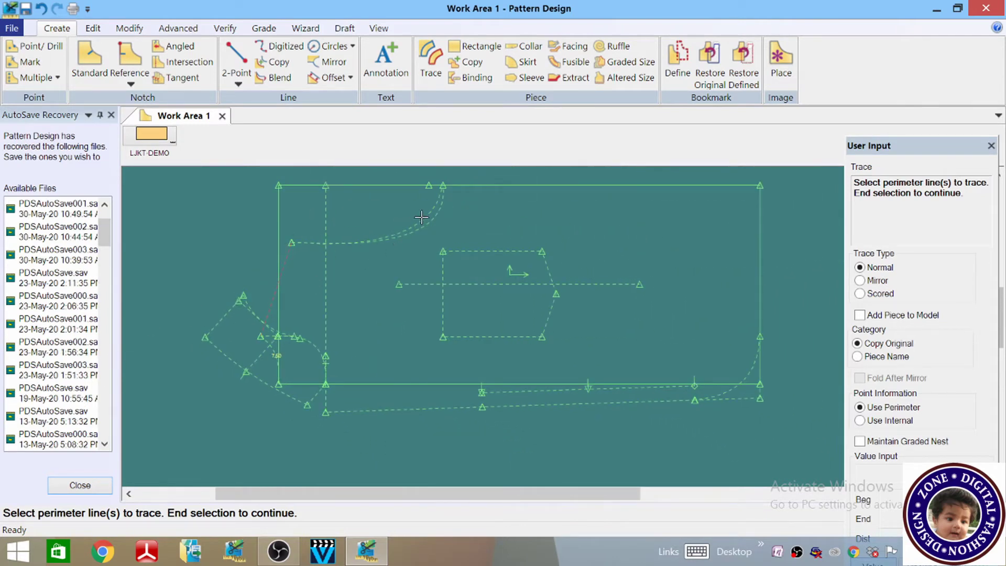
{"action": "left_click", "coordinate": [619, 185]}
{"action": "left_click", "coordinate": [753, 368]}
{"action": "left_click", "coordinate": [570, 406]}
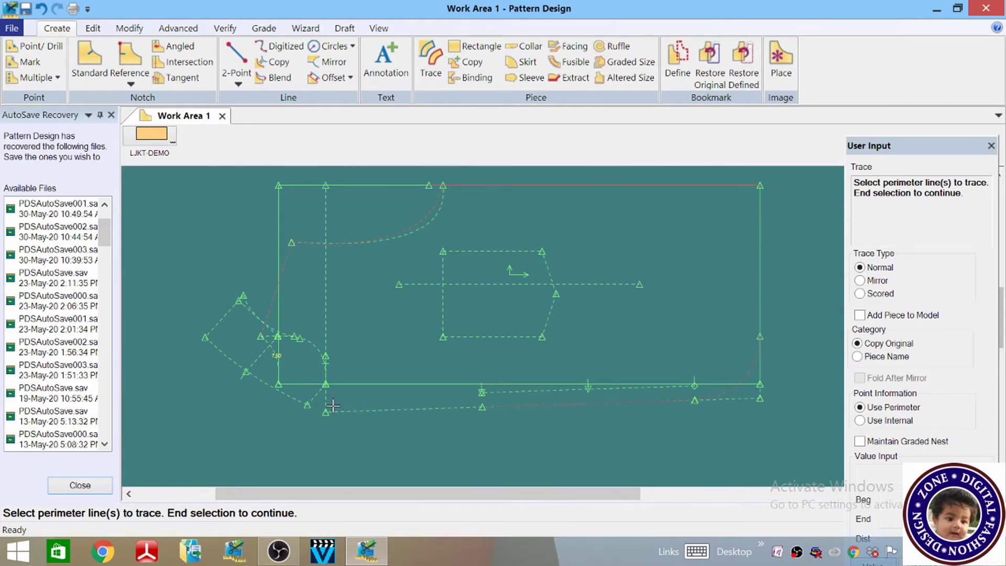
{"action": "scroll", "coordinate": [331, 386], "scroll_direction": "up", "scroll_amount": 3}
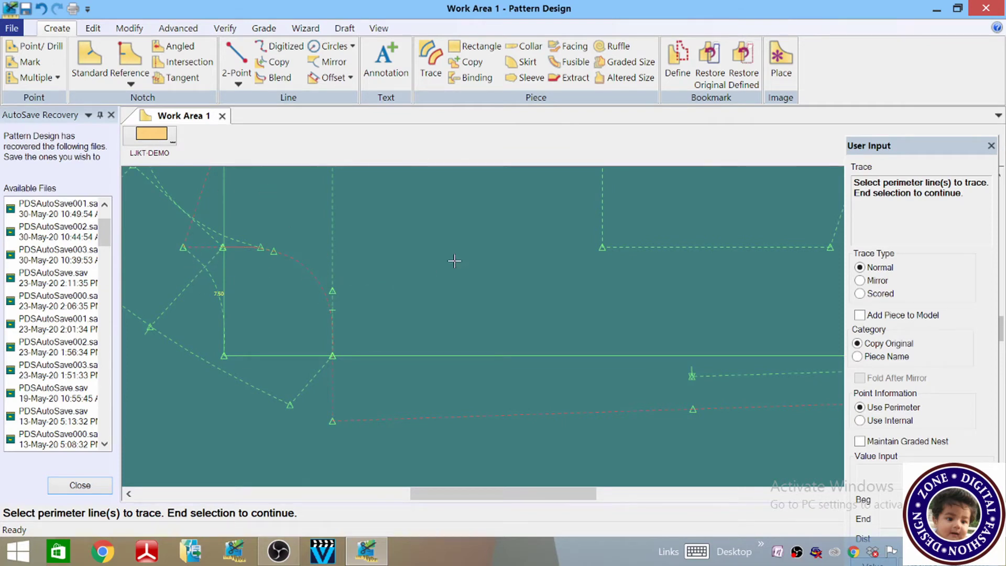
{"action": "right_click", "coordinate": [446, 220]}
{"action": "left_click", "coordinate": [439, 224]}
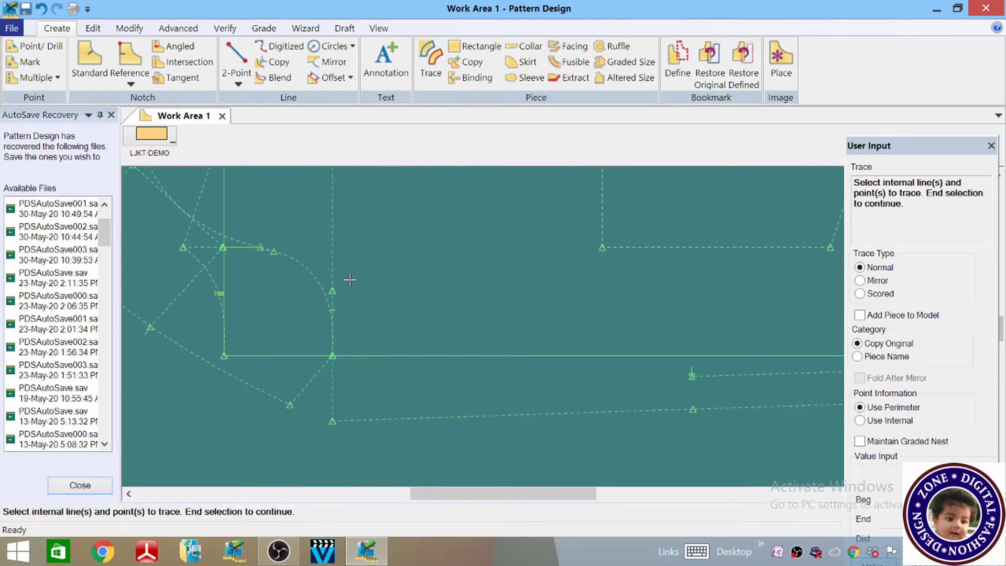
- Include the pocket outline and the notched button line as internals of the front body trace and finish the internal selection
{"action": "scroll", "coordinate": [347, 281], "scroll_direction": "down", "scroll_amount": 3}
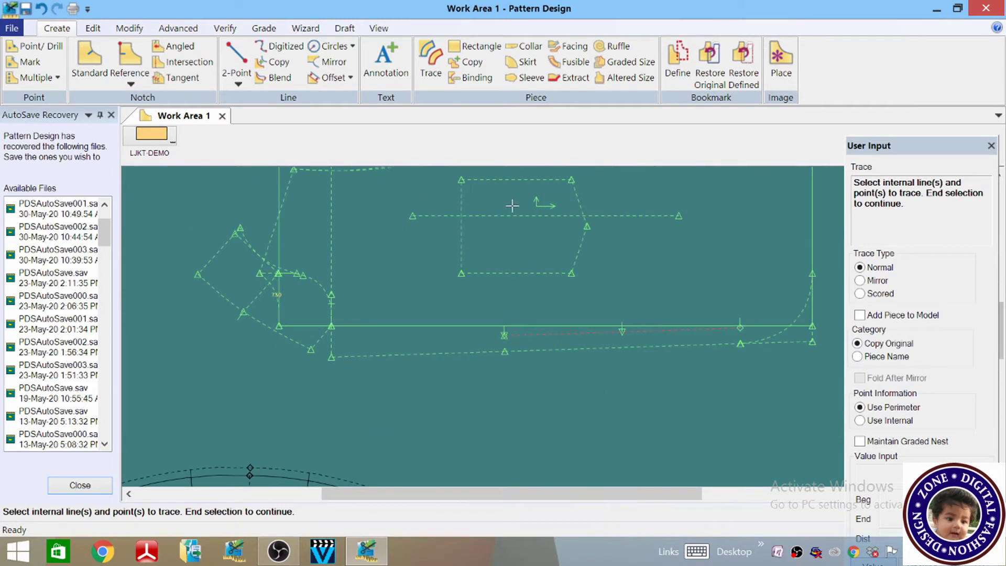
{"action": "left_click", "coordinate": [464, 202]}
{"action": "left_click", "coordinate": [589, 201]}
{"action": "right_click", "coordinate": [621, 255]}
{"action": "left_click", "coordinate": [648, 262]}
- Place the traced front body in the empty area below the collar, give it a piece name and end the trace
{"action": "scroll", "coordinate": [665, 271], "scroll_direction": "down", "scroll_amount": 3}
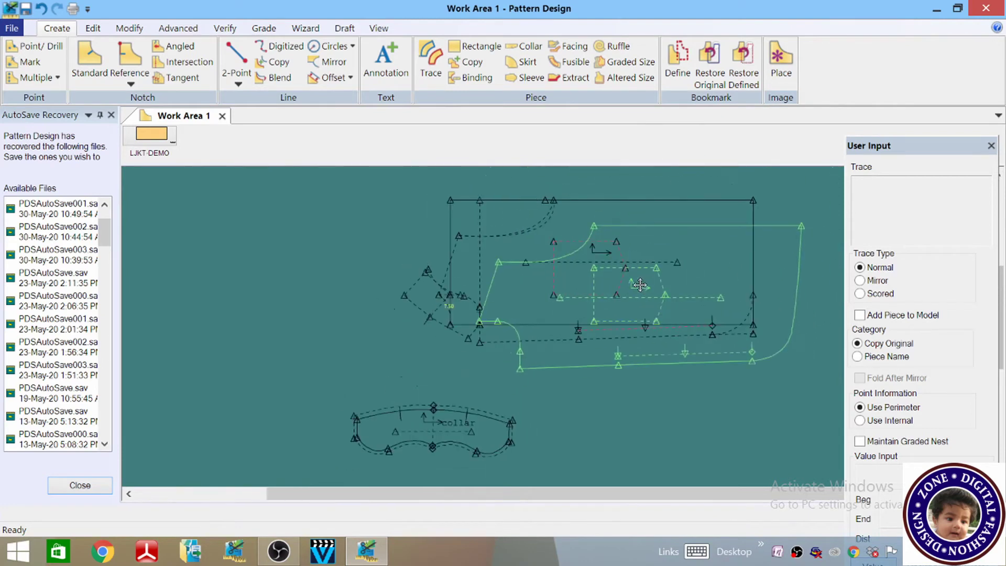
{"action": "scroll", "coordinate": [660, 210], "scroll_direction": "down", "scroll_amount": 2}
{"action": "scroll", "coordinate": [465, 419], "scroll_direction": "up", "scroll_amount": 4}
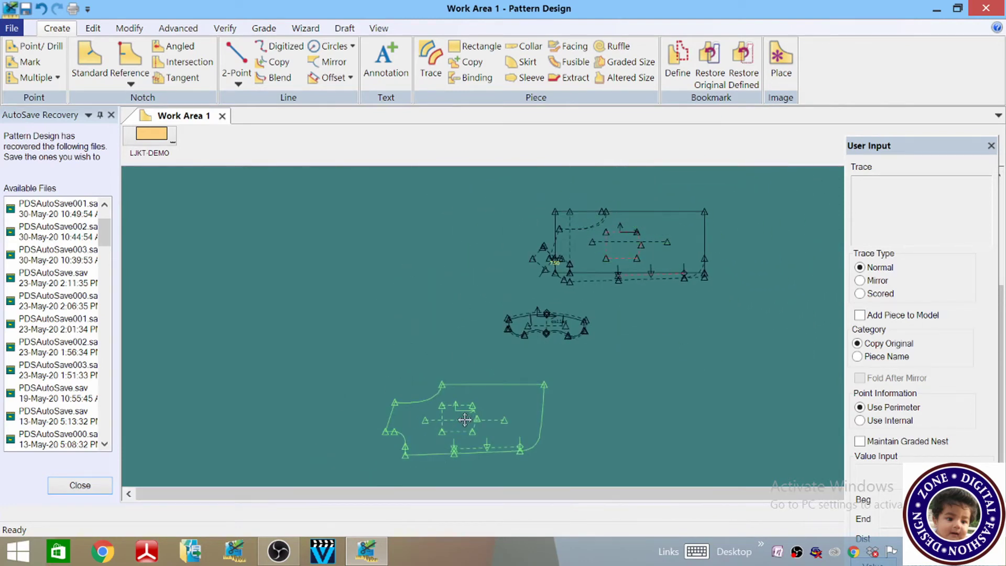
{"action": "scroll", "coordinate": [516, 256], "scroll_direction": "up", "scroll_amount": 3}
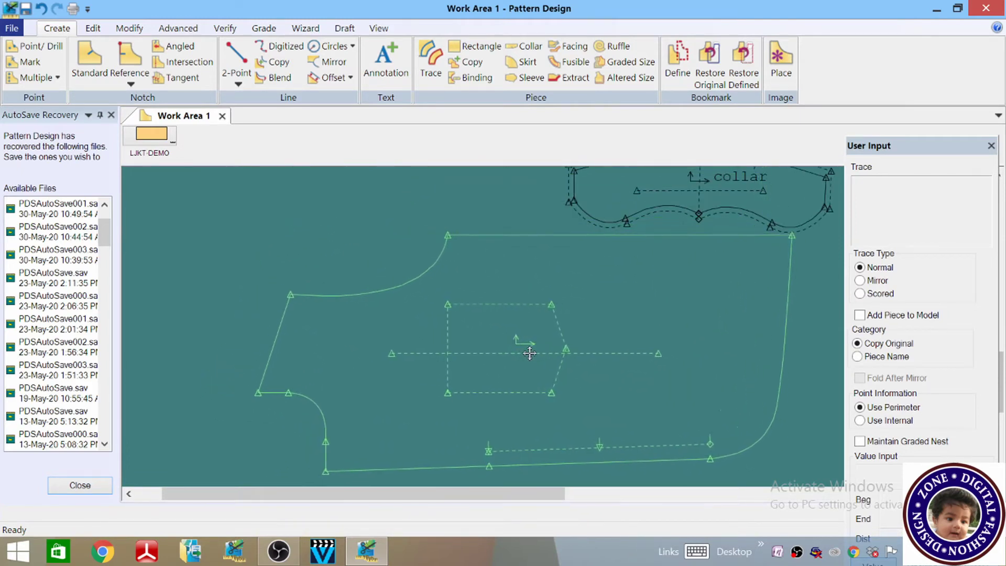
{"action": "left_click", "coordinate": [468, 354]}
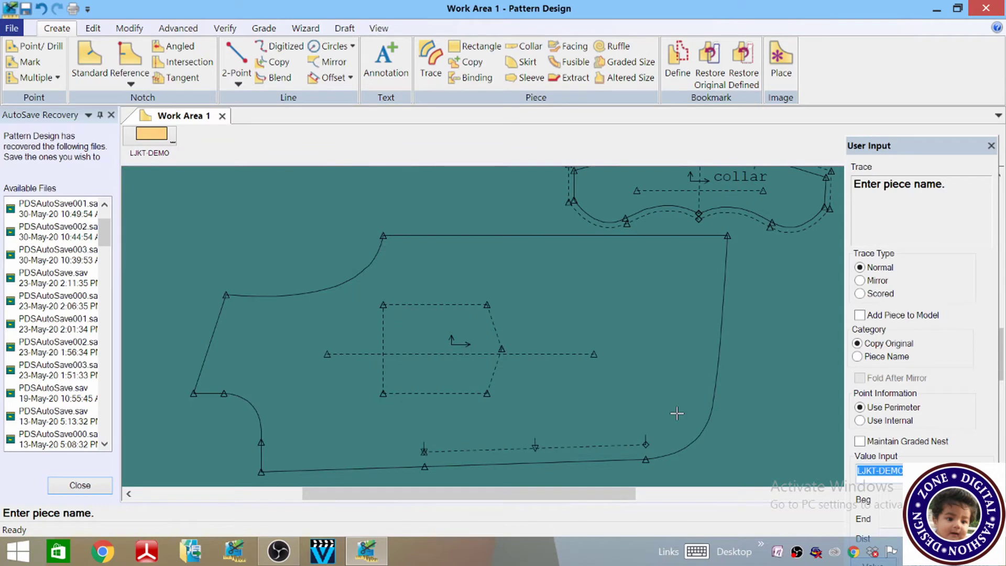
{"action": "type", "text": "l"}
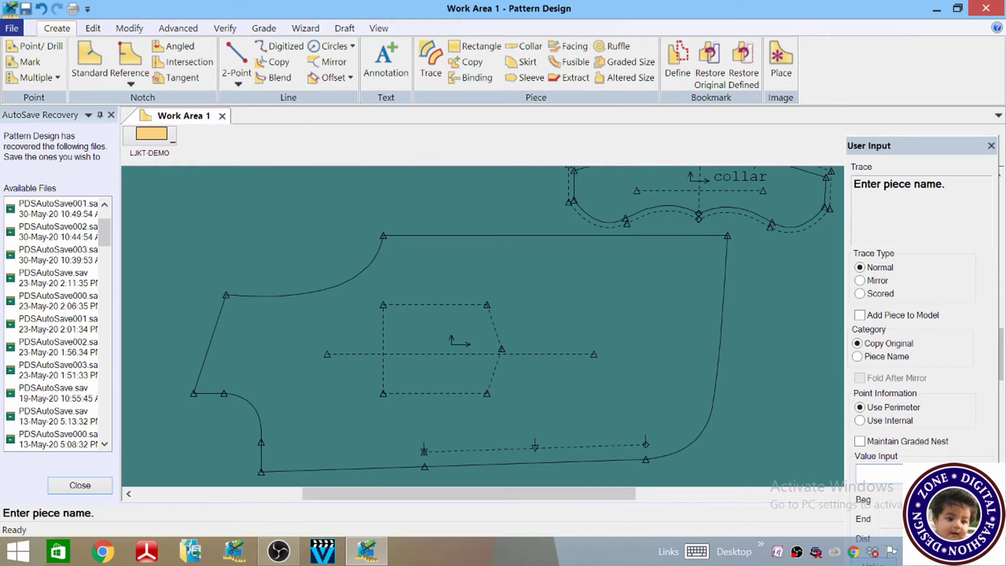
{"action": "key", "text": "Return"}
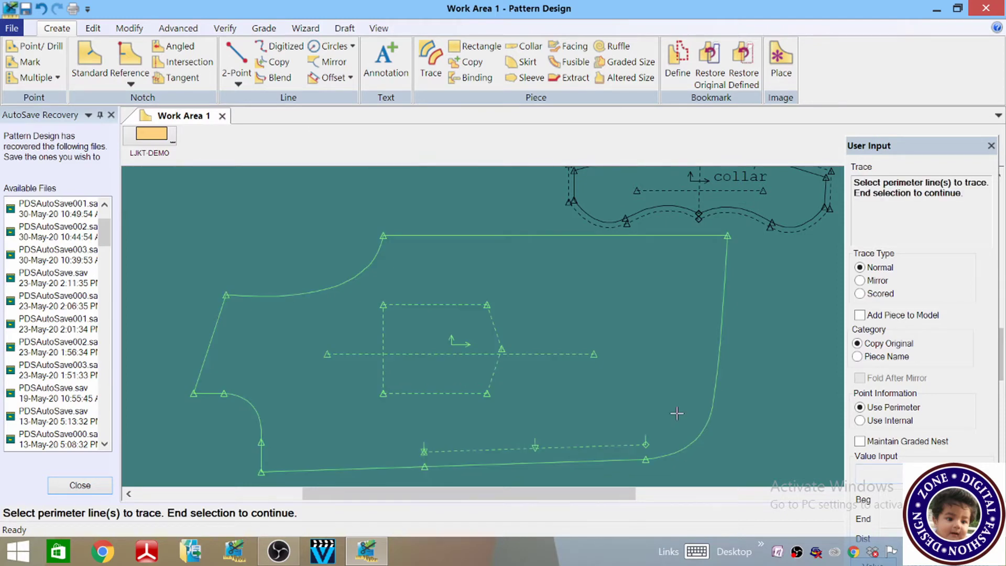
{"action": "right_click", "coordinate": [661, 367]}
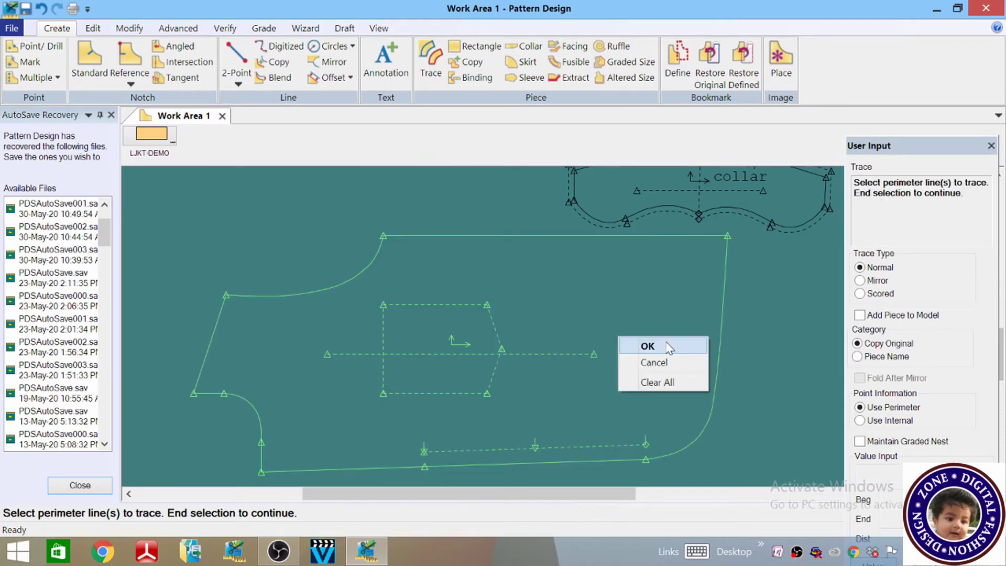
{"action": "left_click", "coordinate": [661, 345]}
{"action": "scroll", "coordinate": [438, 278], "scroll_direction": "down", "scroll_amount": 3}
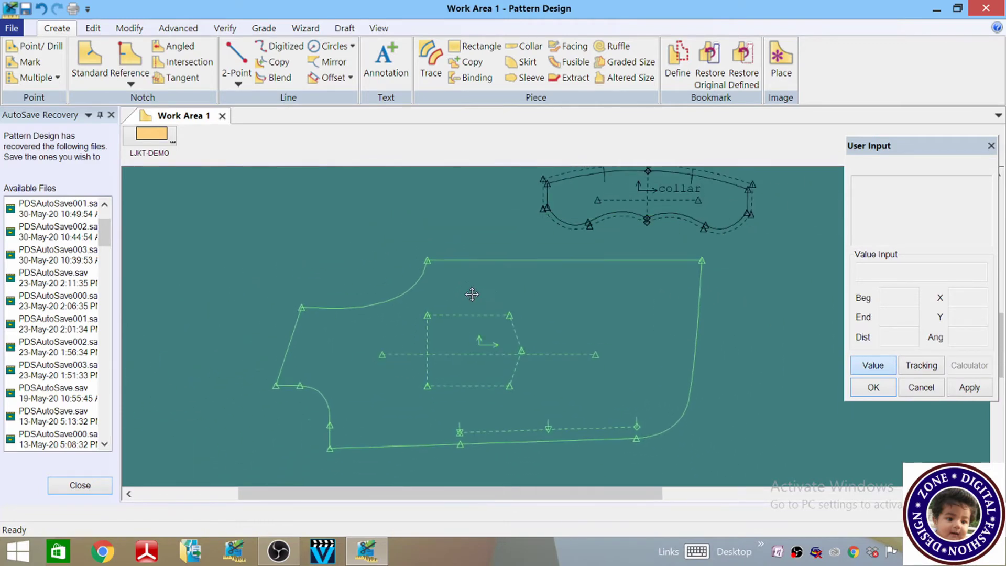
{"action": "left_click", "coordinate": [449, 292]}
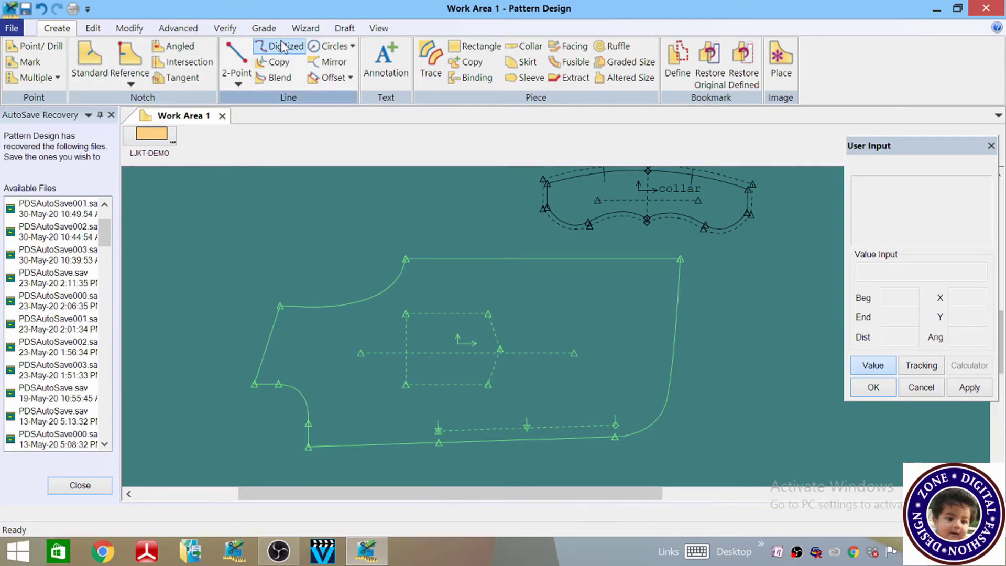
{"action": "left_click", "coordinate": [191, 30]}
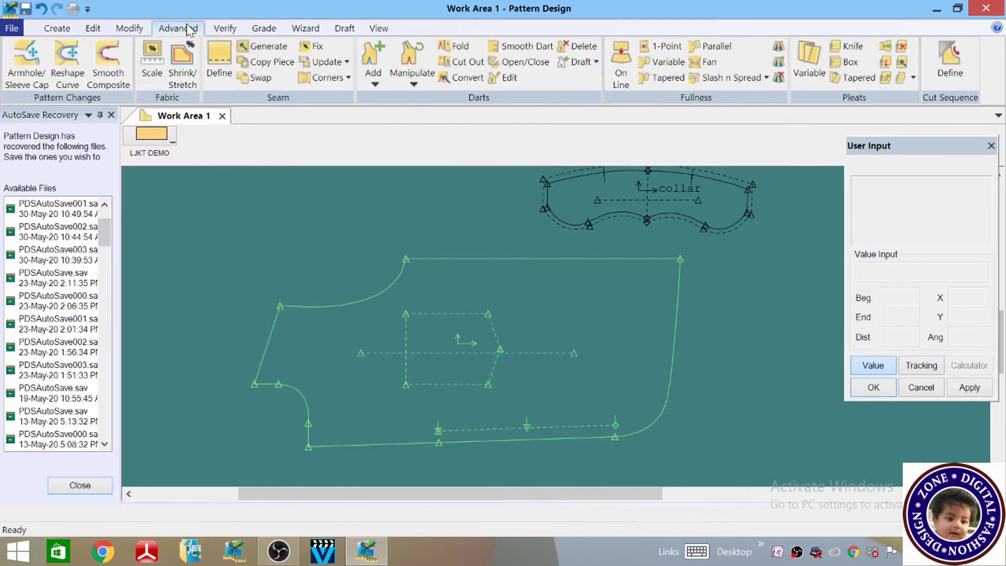
{"action": "left_click", "coordinate": [219, 66]}
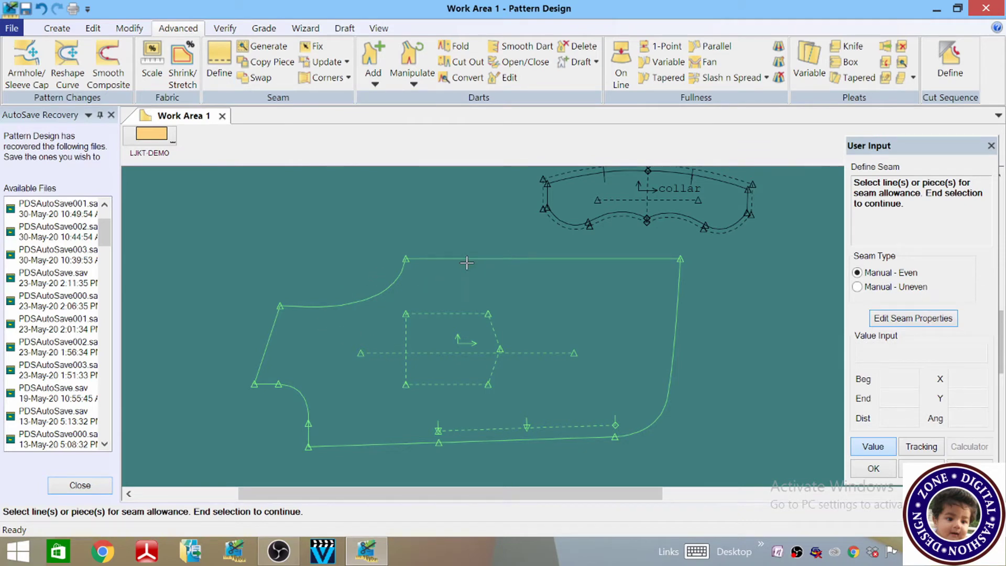
{"action": "right_click", "coordinate": [404, 232]}
{"action": "left_click", "coordinate": [403, 248]}
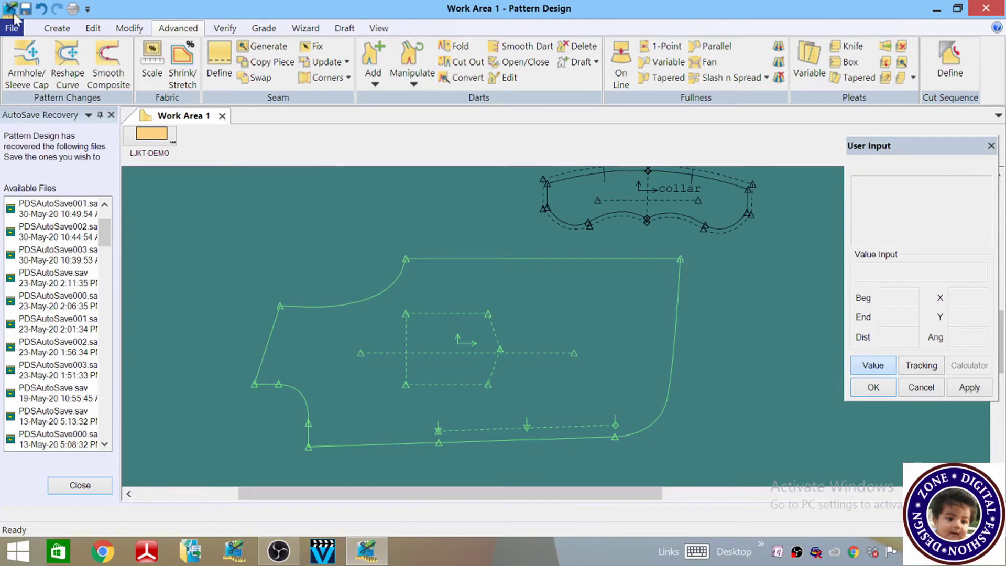
- Combine the curved hem line and the front edge segments of the new front body into one line
{"action": "left_click", "coordinate": [129, 27]}
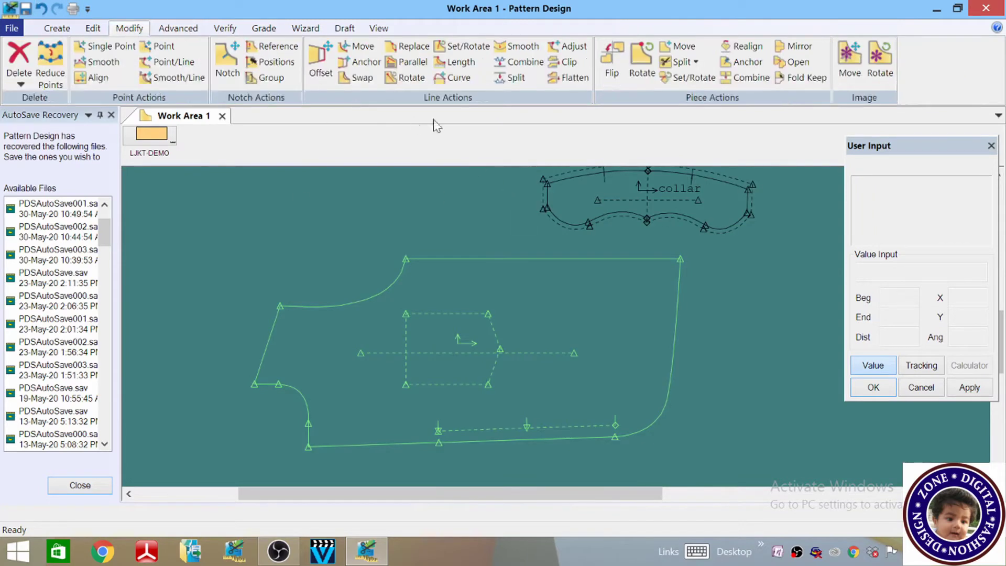
{"action": "left_click", "coordinate": [520, 62]}
{"action": "left_click", "coordinate": [677, 376]}
{"action": "left_click_drag", "start_coordinate": [518, 446], "coordinate": [542, 469]}
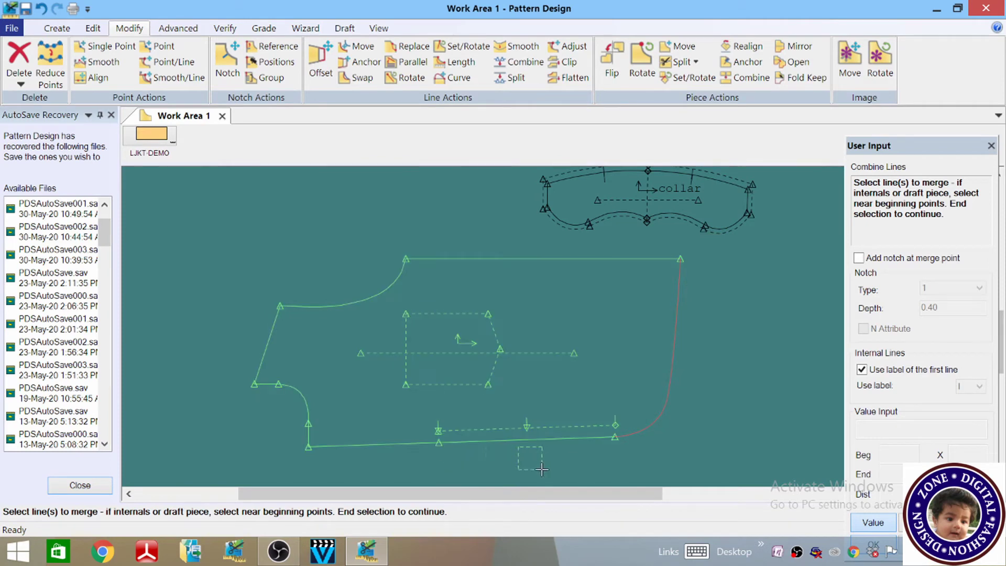
{"action": "left_click", "coordinate": [573, 442]}
{"action": "right_click", "coordinate": [243, 274]}
{"action": "left_click", "coordinate": [243, 275]}
- Split the combined hem and front edge line on the curve of the rounded hem corner
{"action": "left_click", "coordinate": [514, 78]}
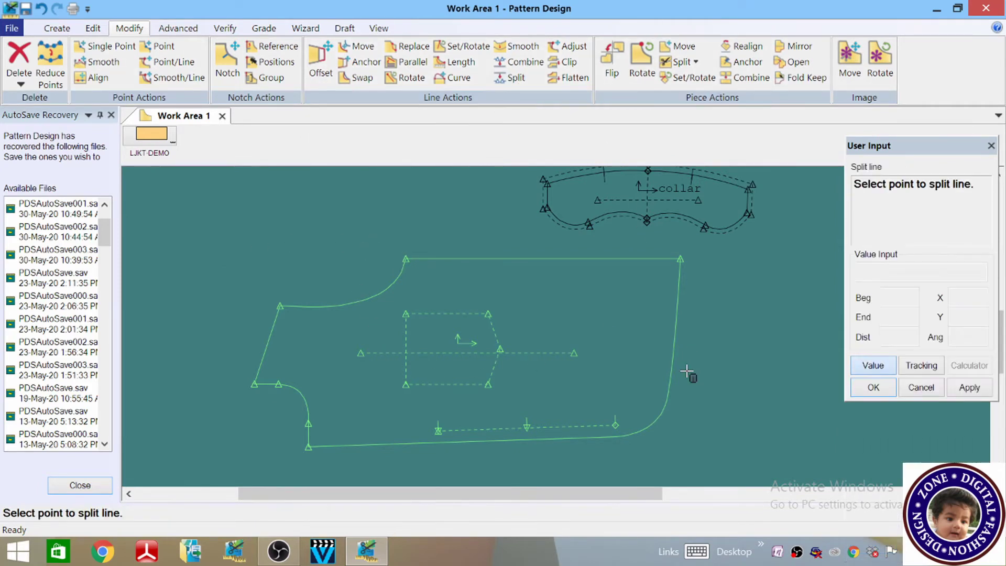
{"action": "left_click", "coordinate": [652, 424]}
{"action": "right_click", "coordinate": [291, 205]}
{"action": "left_click", "coordinate": [291, 204]}
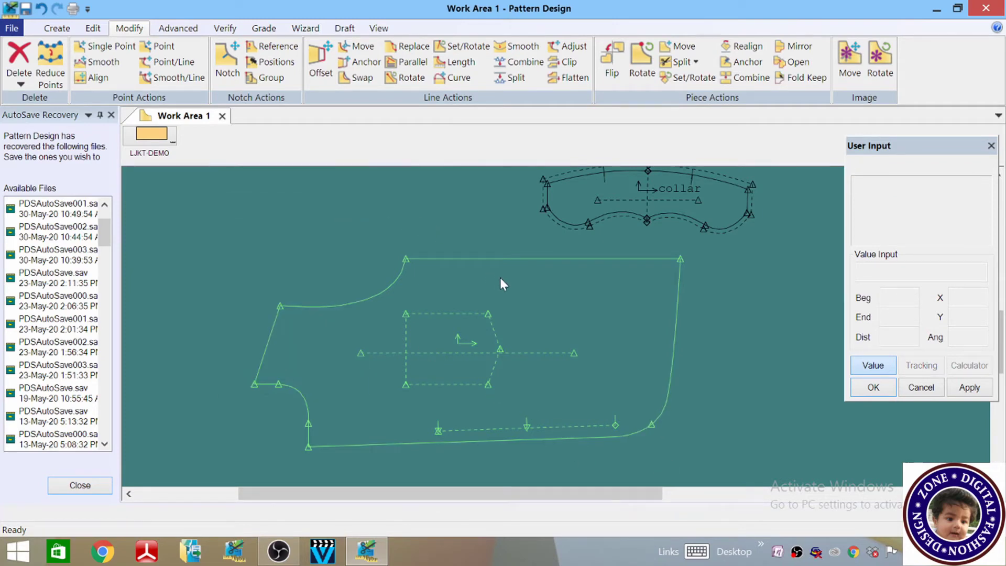
- Define an even seam allowance of 1 along the front body's straight side seam
{"action": "left_click", "coordinate": [178, 28]}
{"action": "left_click", "coordinate": [219, 64]}
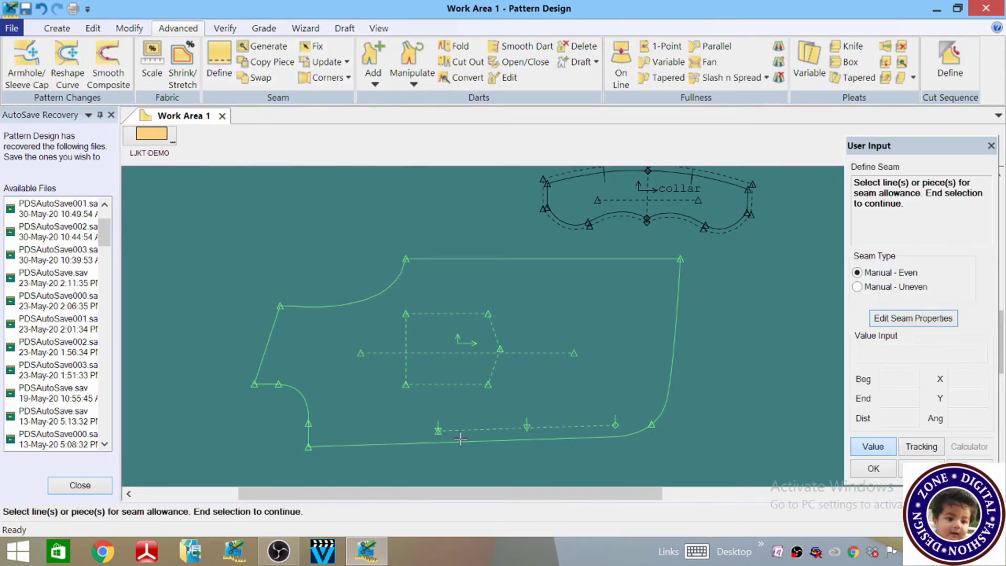
{"action": "left_click", "coordinate": [470, 258]}
{"action": "right_click", "coordinate": [350, 182]}
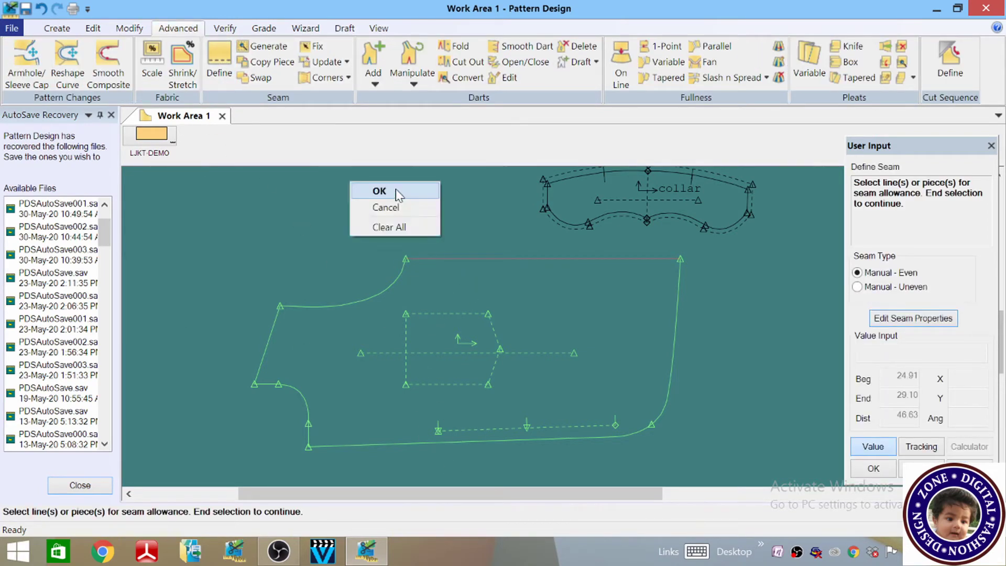
{"action": "left_click", "coordinate": [361, 190]}
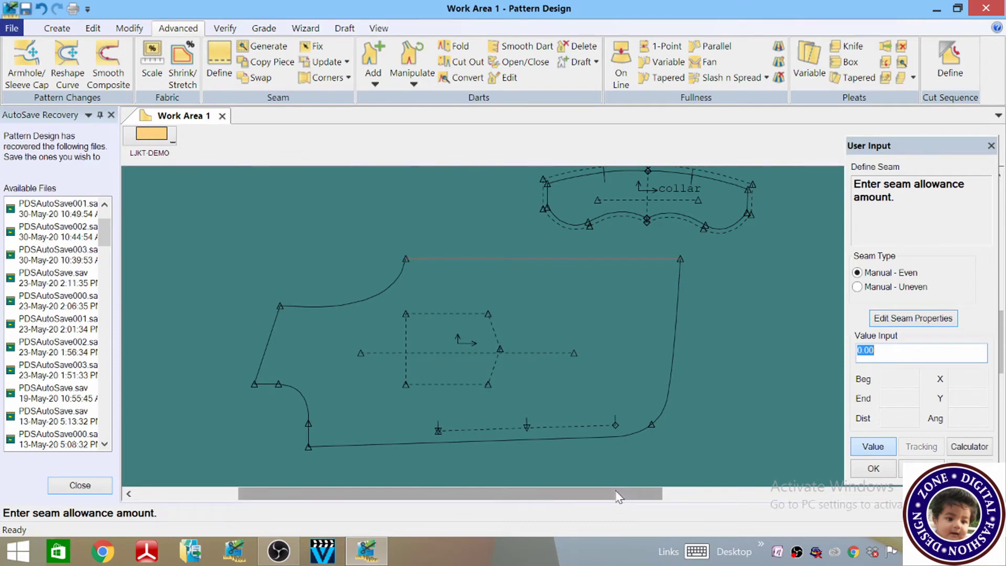
{"action": "type", "text": "1"}
{"action": "key", "text": "Return"}
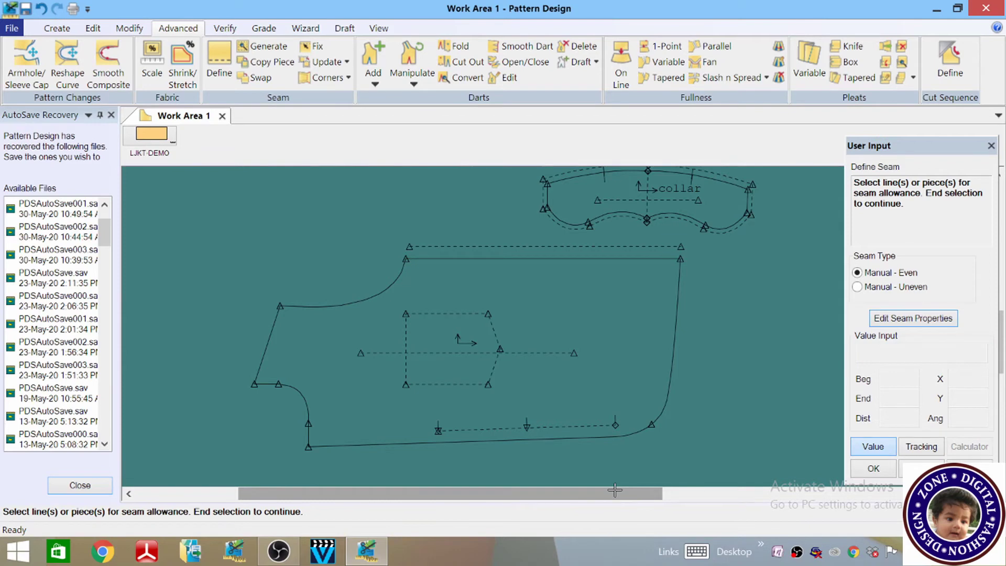
- Define an even seam allowance of 3 along the front body's hem, from the side seam to the corner split point
{"action": "left_click", "coordinate": [675, 328]}
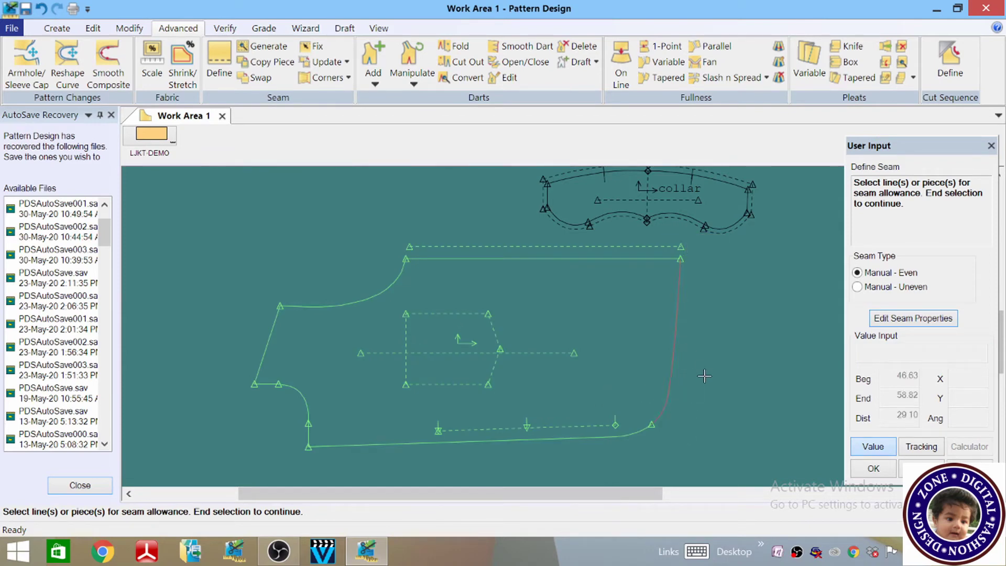
{"action": "right_click", "coordinate": [726, 351]}
{"action": "left_click", "coordinate": [710, 352]}
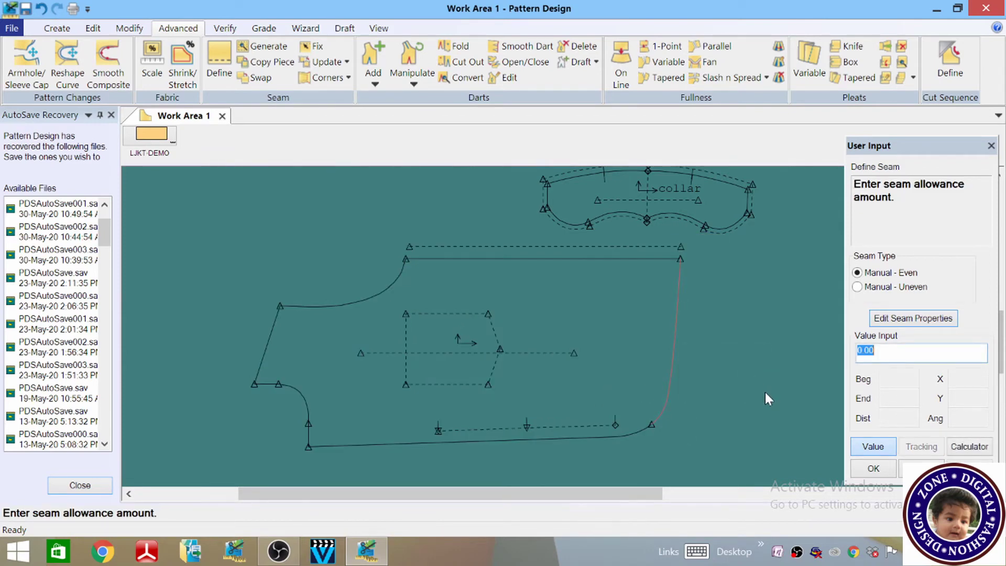
{"action": "type", "text": "3"}
{"action": "key", "text": "Return"}
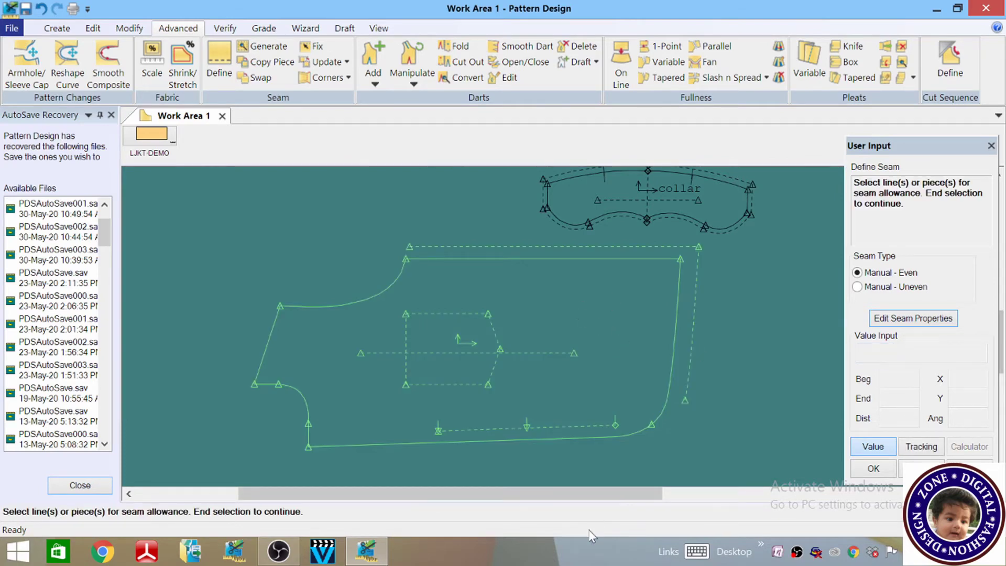
- Define an even seam allowance along the front edge line, from the corner split point to the neckline
{"action": "left_click", "coordinate": [582, 441]}
{"action": "right_click", "coordinate": [610, 445]}
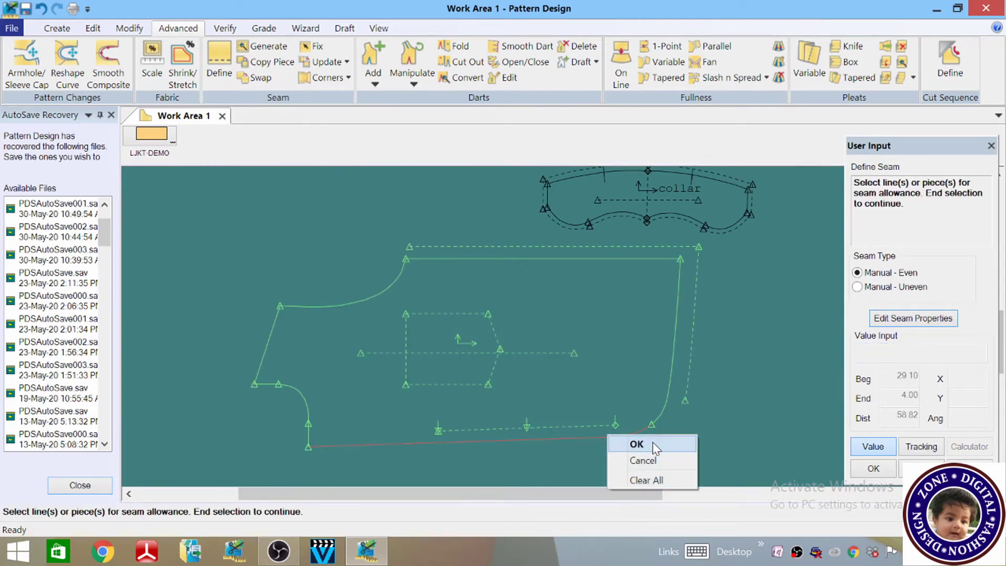
{"action": "left_click", "coordinate": [635, 445]}
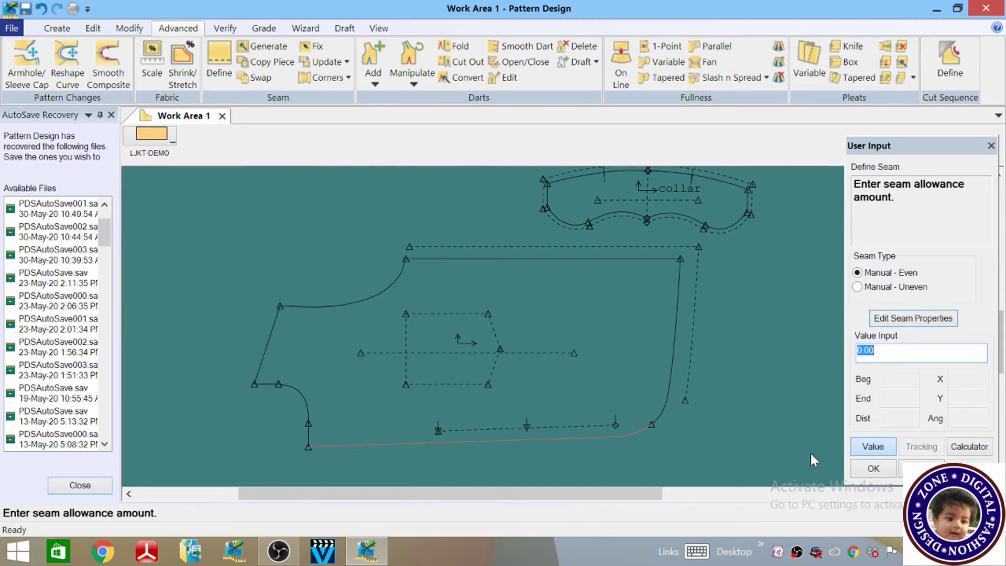
{"action": "type", "text": "0"}
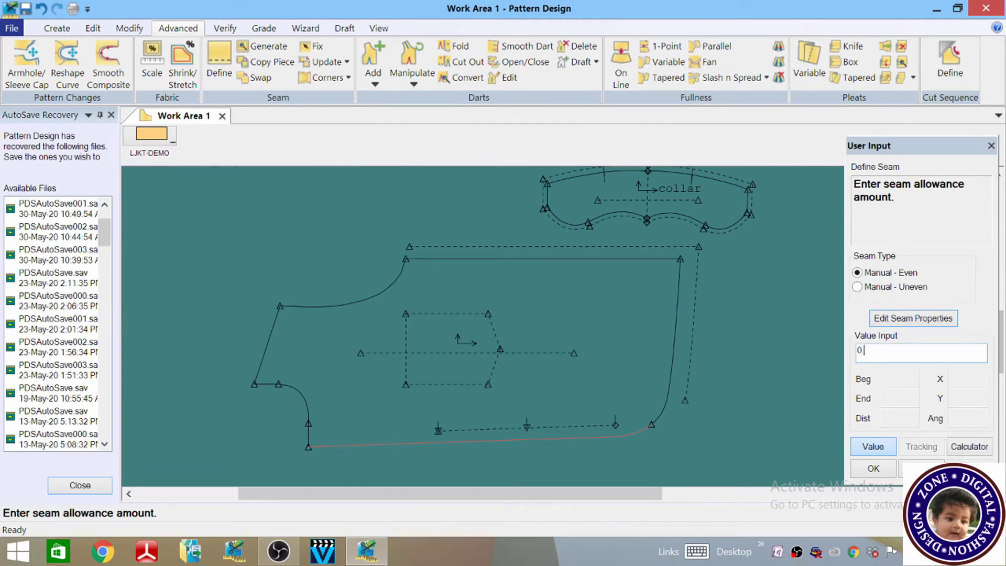
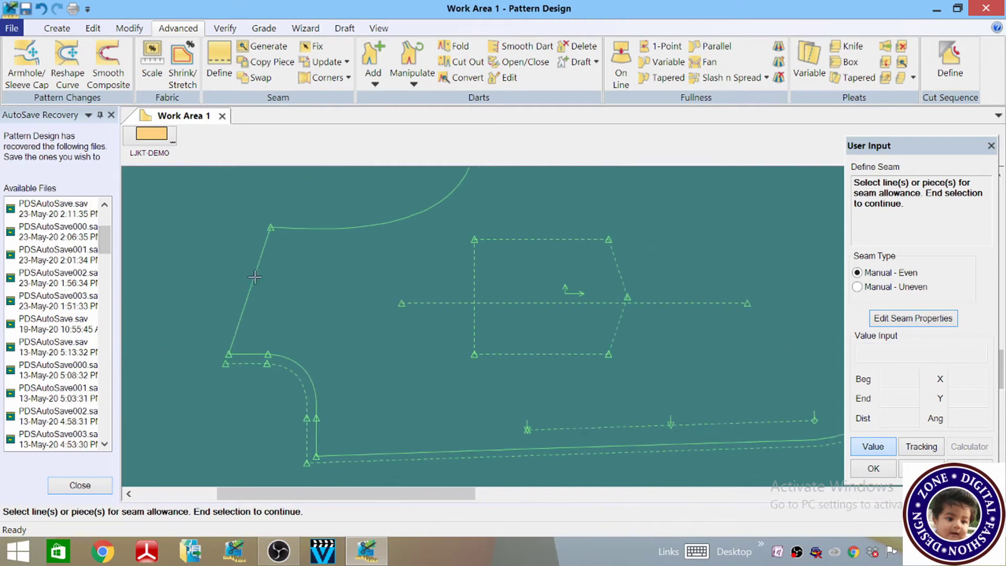
- Define an even seam allowance of 1.5 along the front body's slanted shoulder line
{"action": "left_click", "coordinate": [254, 275]}
{"action": "right_click", "coordinate": [216, 291]}
{"action": "left_click", "coordinate": [201, 293]}
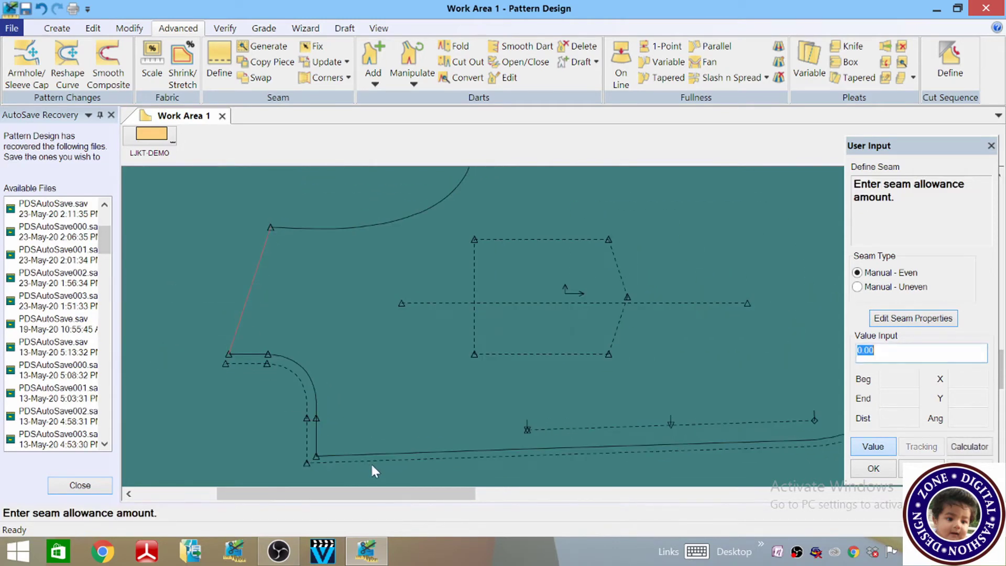
{"action": "type", "text": "1.5"}
{"action": "key", "text": "Return"}
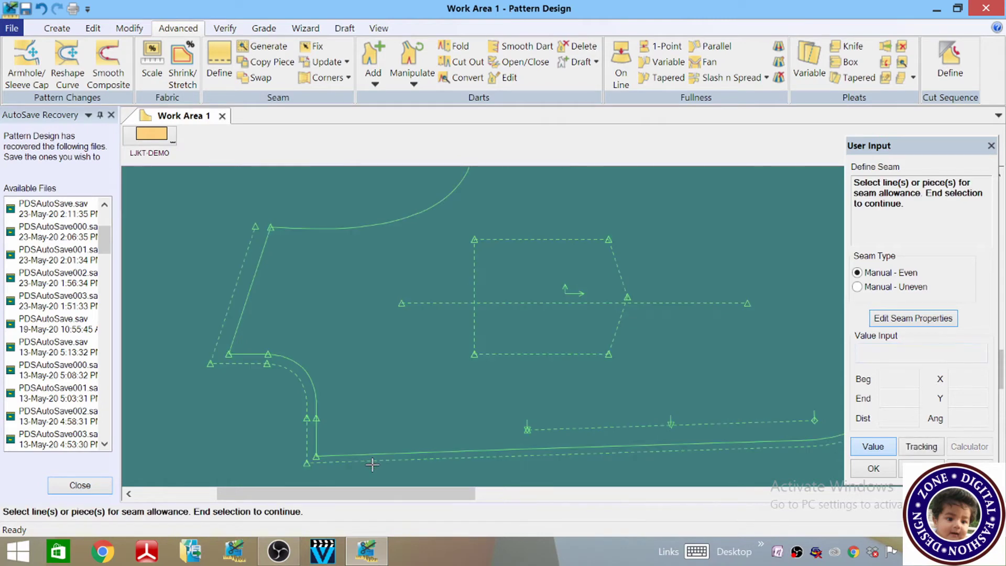
- Define an even seam allowance of 1 along the front body's curved armhole and end the seam command
{"action": "scroll", "coordinate": [225, 202], "scroll_direction": "up", "scroll_amount": 1}
{"action": "scroll", "coordinate": [170, 442], "scroll_direction": "down", "scroll_amount": 2}
{"action": "left_click", "coordinate": [362, 270]}
{"action": "right_click", "coordinate": [351, 275]}
{"action": "left_click", "coordinate": [304, 242]}
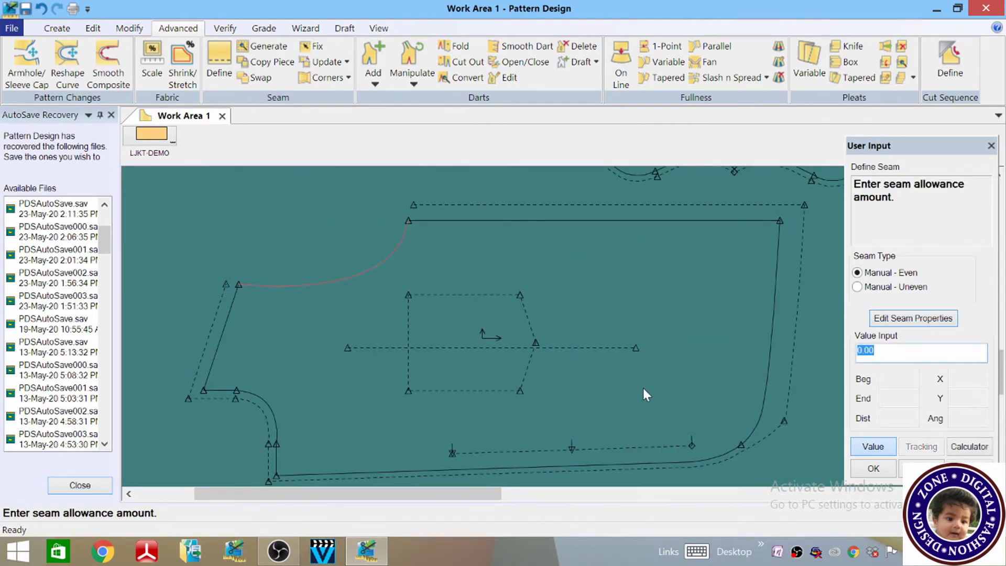
{"action": "type", "text": "1"}
{"action": "key", "text": "Return"}
{"action": "right_click", "coordinate": [314, 210]}
{"action": "left_click", "coordinate": [315, 212]}
{"action": "scroll", "coordinate": [517, 294], "scroll_direction": "up", "scroll_amount": 1}
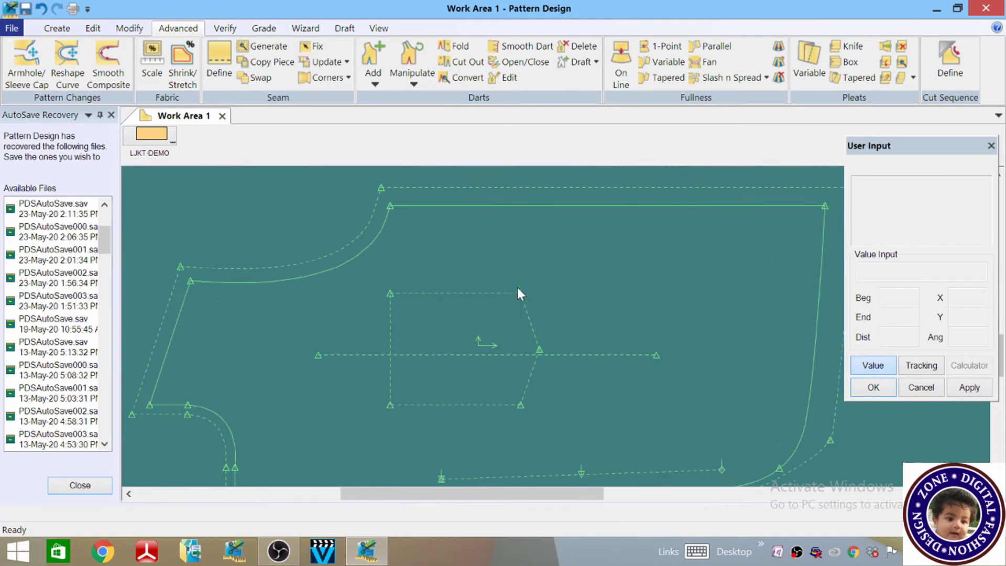
{"action": "scroll", "coordinate": [519, 297], "scroll_direction": "down", "scroll_amount": 2}
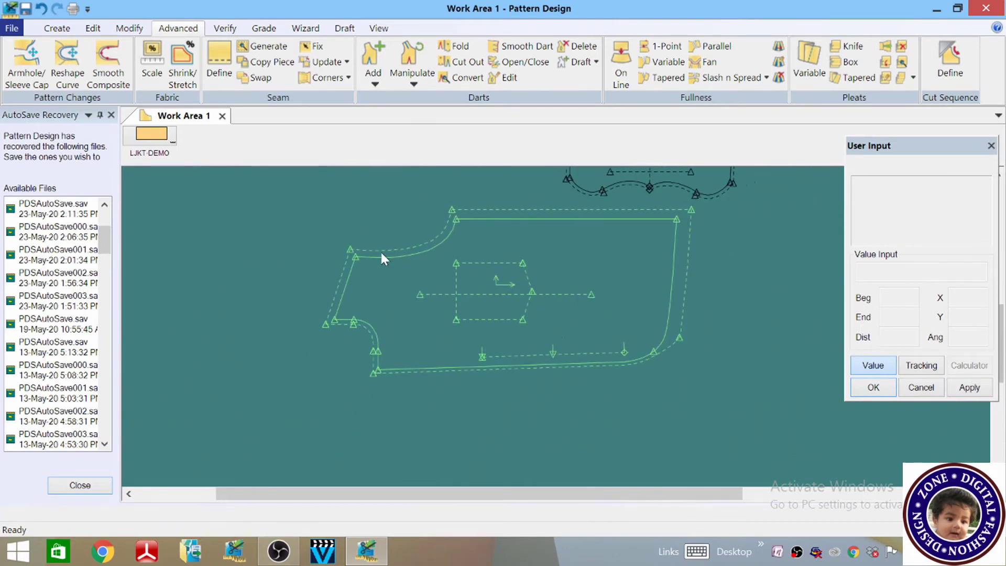
{"action": "scroll", "coordinate": [380, 250], "scroll_direction": "up", "scroll_amount": 1}
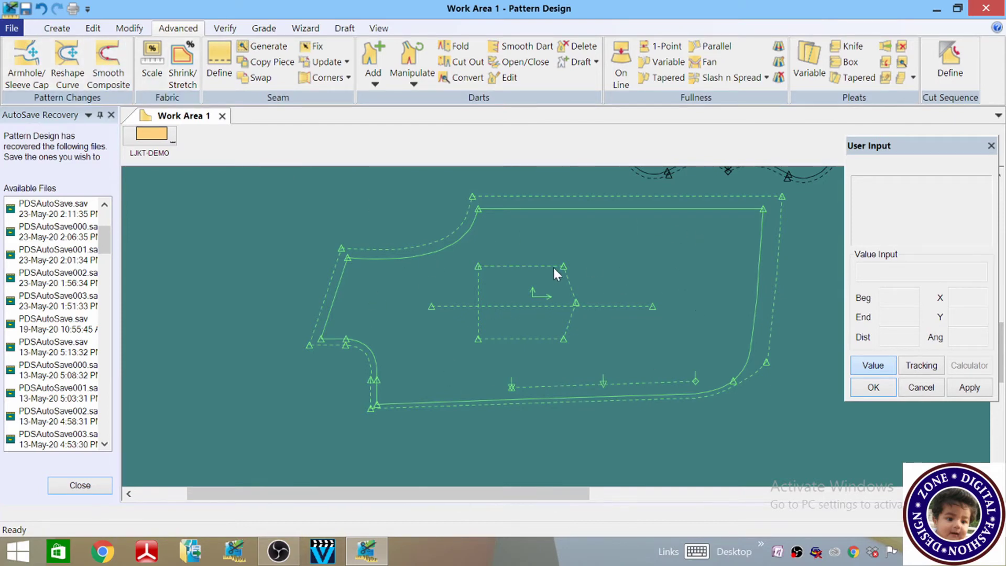
{"action": "left_click", "coordinate": [57, 28]}
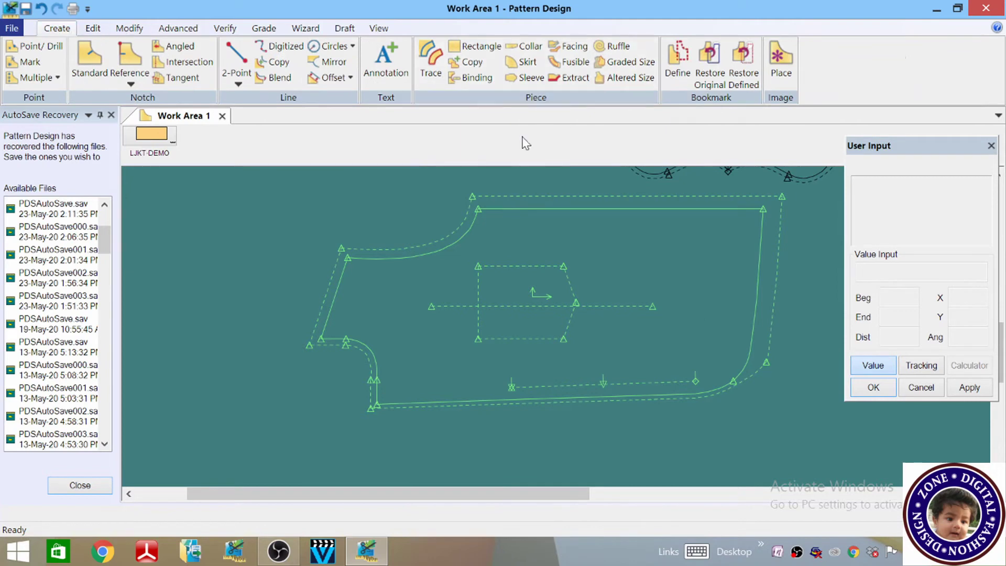
- Add the annotation "Final Front Part" inside the front body, between the pocket and the hem, with character size 1
{"action": "left_click", "coordinate": [386, 60]}
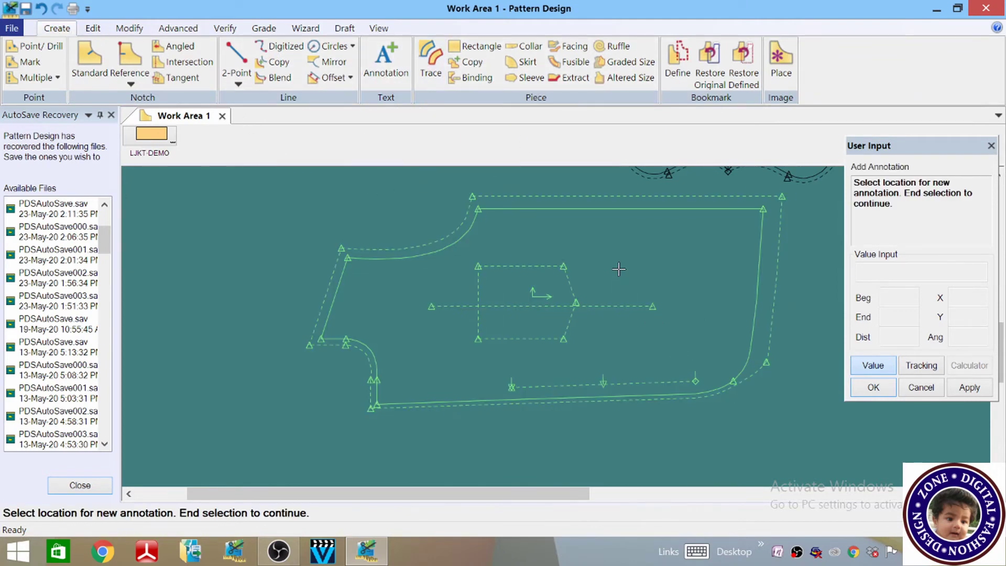
{"action": "left_click", "coordinate": [619, 269]}
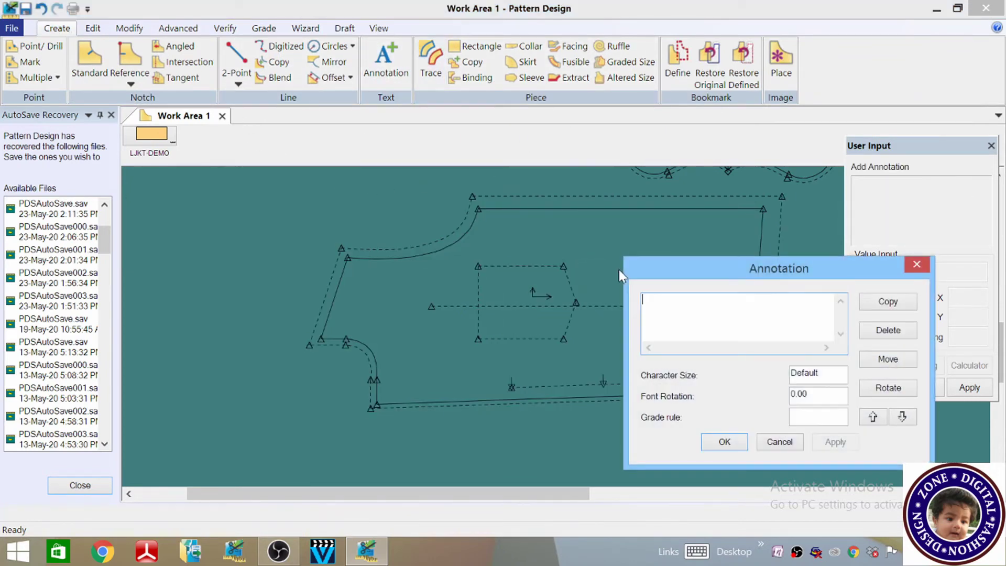
{"action": "type", "text": "Final Front Part"}
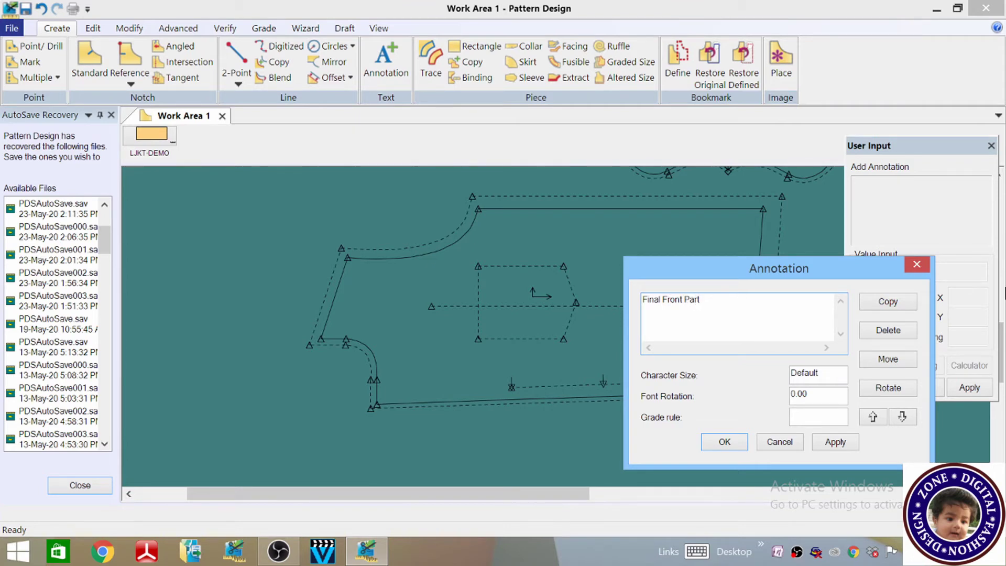
{"action": "double_click", "coordinate": [807, 373]}
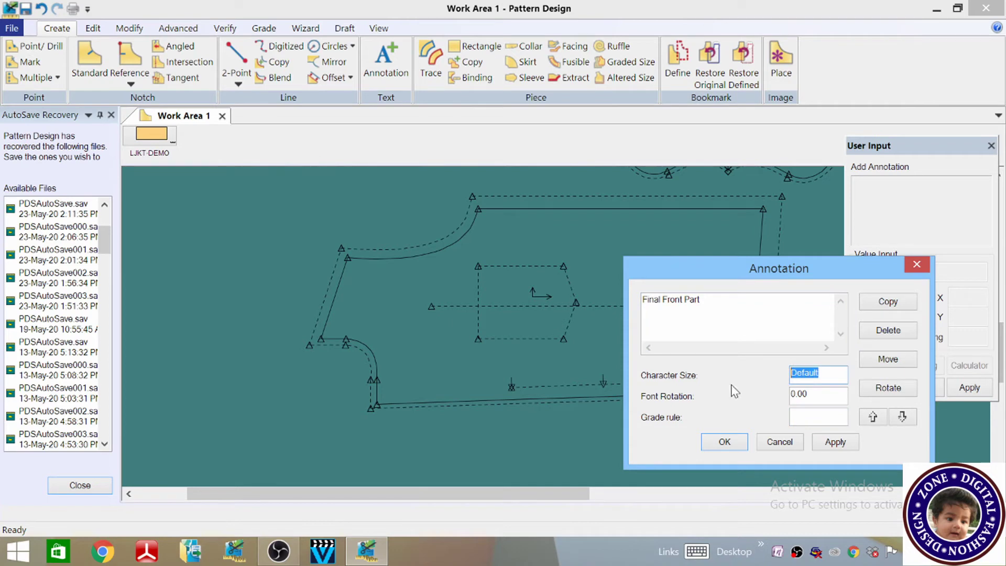
{"action": "type", "text": "1"}
{"action": "left_click", "coordinate": [838, 444]}
- Set the "Final Front Part" annotation's character size to 2, accept it and end the annotation command
{"action": "mouse_move", "coordinate": [842, 273]}
{"action": "left_mouse_down"}
{"action": "mouse_move", "coordinate": [701, 391]}
{"action": "mouse_move", "coordinate": [669, 380]}
{"action": "left_mouse_up"}
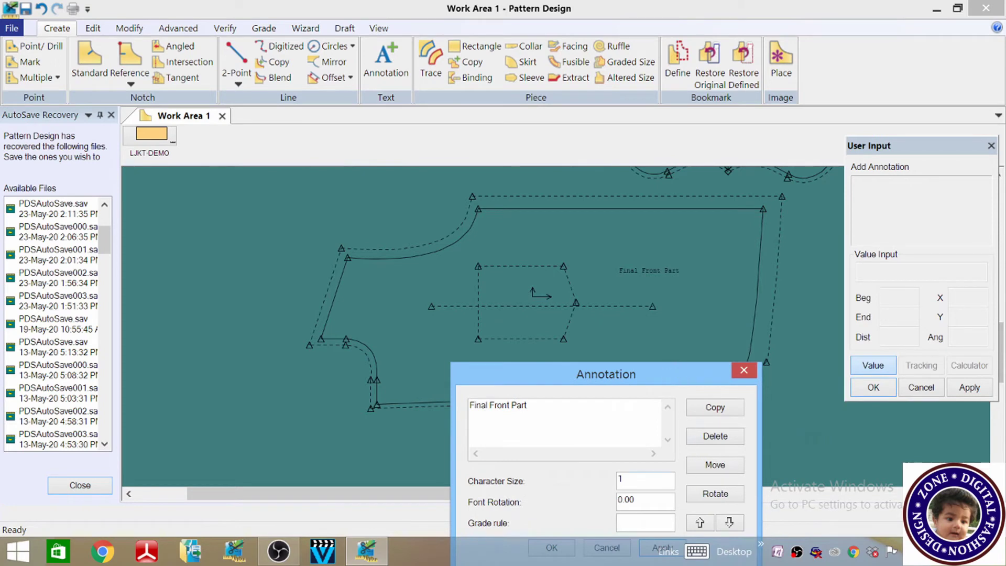
{"action": "type", "text": "2"}
{"action": "mouse_move", "coordinate": [658, 363]}
{"action": "left_mouse_down"}
{"action": "mouse_move", "coordinate": [621, 303]}
{"action": "mouse_move", "coordinate": [606, 252]}
{"action": "mouse_move", "coordinate": [521, 287]}
{"action": "mouse_move", "coordinate": [491, 315]}
{"action": "left_mouse_up"}
{"action": "left_click", "coordinate": [614, 444]}
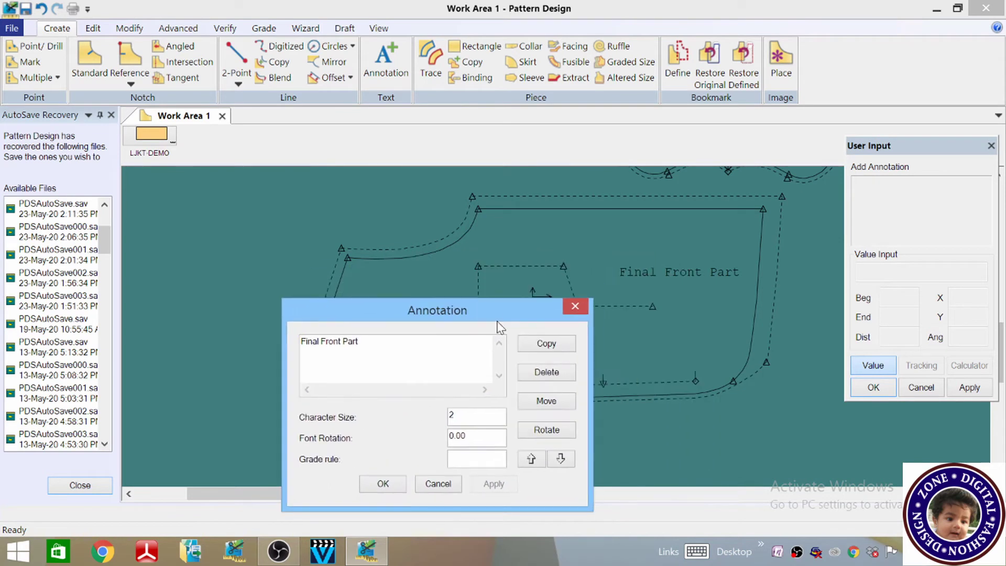
{"action": "left_click", "coordinate": [382, 484]}
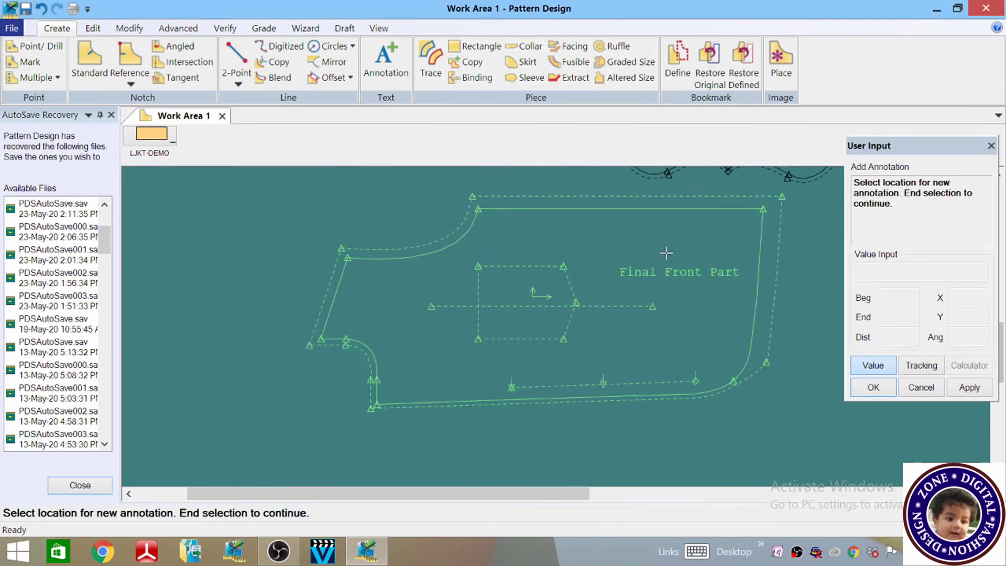
{"action": "scroll", "coordinate": [526, 349], "scroll_direction": "up", "scroll_amount": 1}
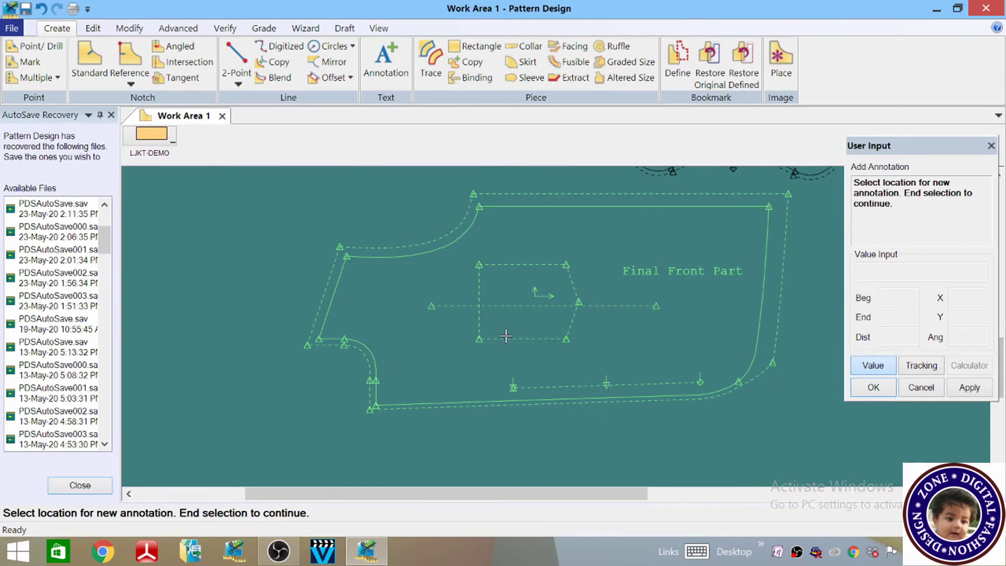
{"action": "right_click", "coordinate": [275, 257]}
{"action": "left_click", "coordinate": [272, 260]}
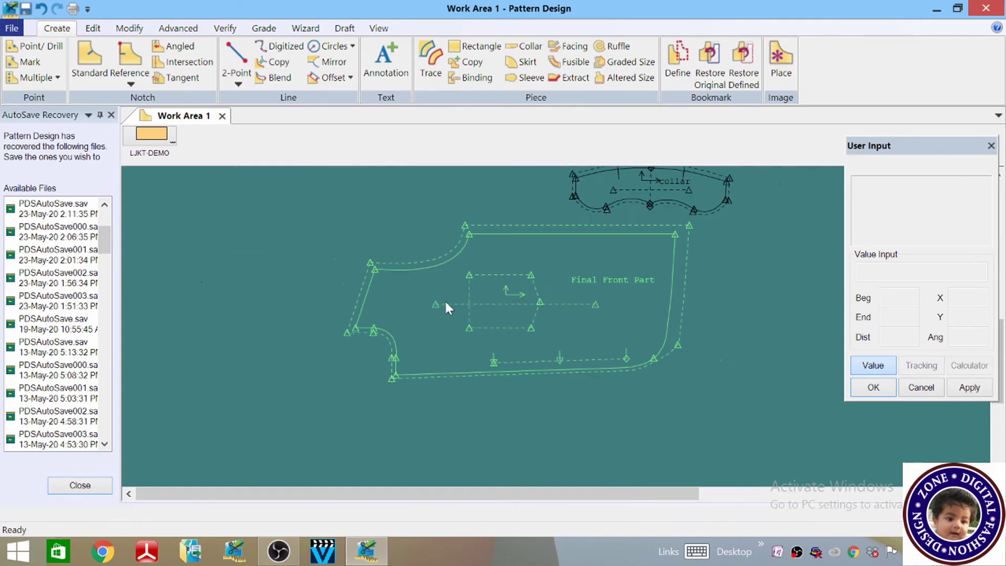
- Examine the jacket draft alongside the traced collar and front body pieces
{"action": "scroll", "coordinate": [445, 307], "scroll_direction": "down", "scroll_amount": 2}
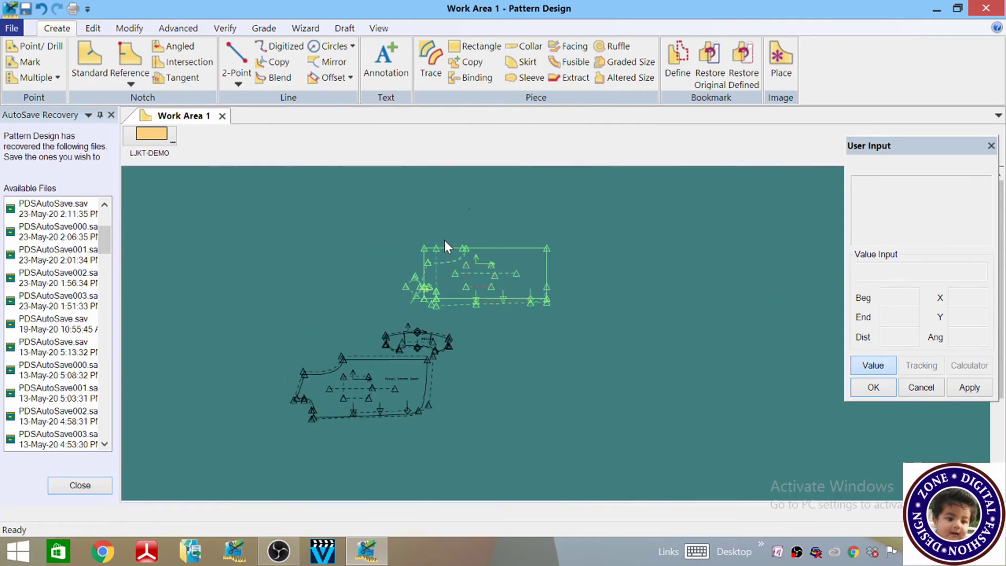
{"action": "scroll", "coordinate": [444, 246], "scroll_direction": "up", "scroll_amount": 5}
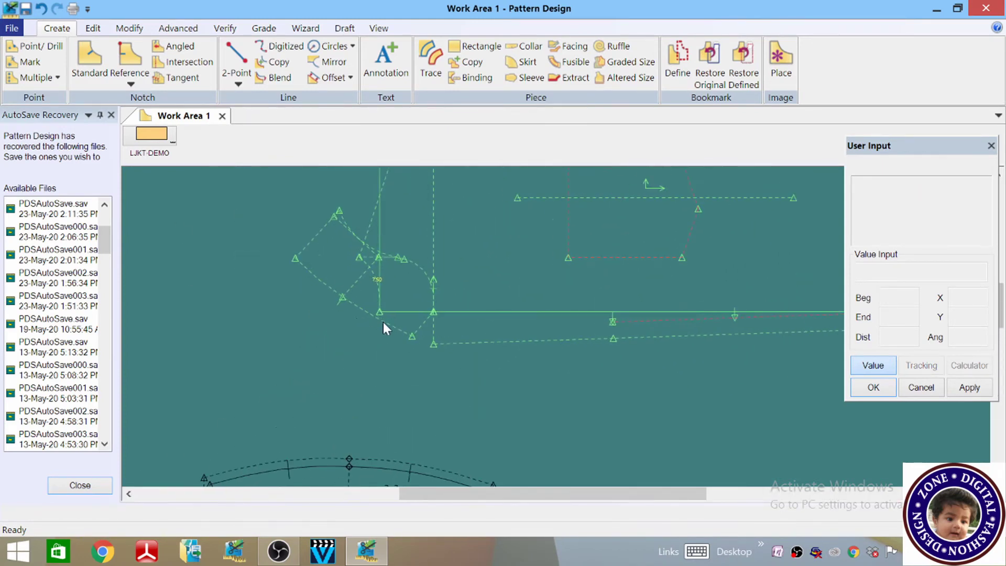
{"action": "scroll", "coordinate": [316, 350], "scroll_direction": "down", "scroll_amount": 3}
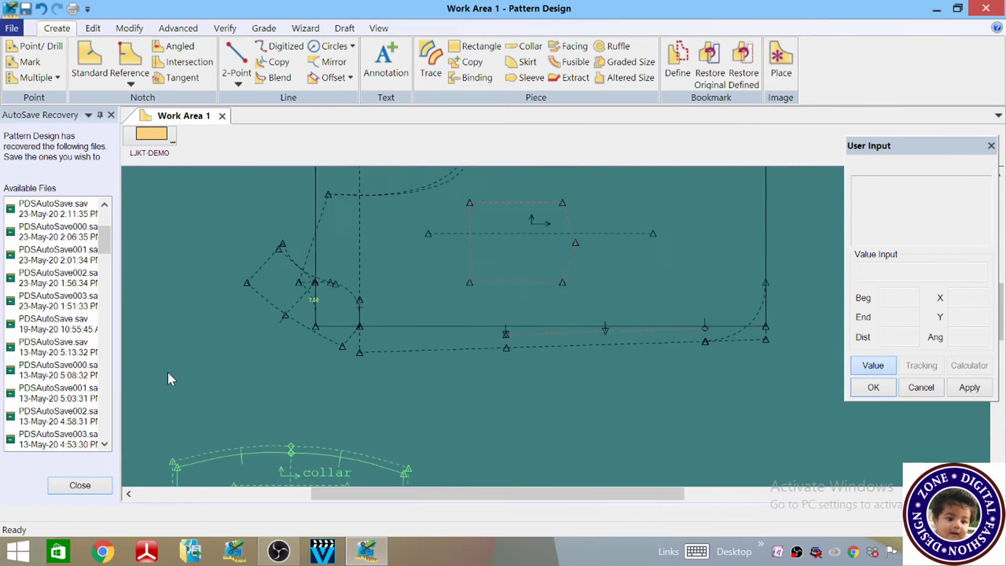
{"action": "scroll", "coordinate": [226, 350], "scroll_direction": "down", "scroll_amount": 2}
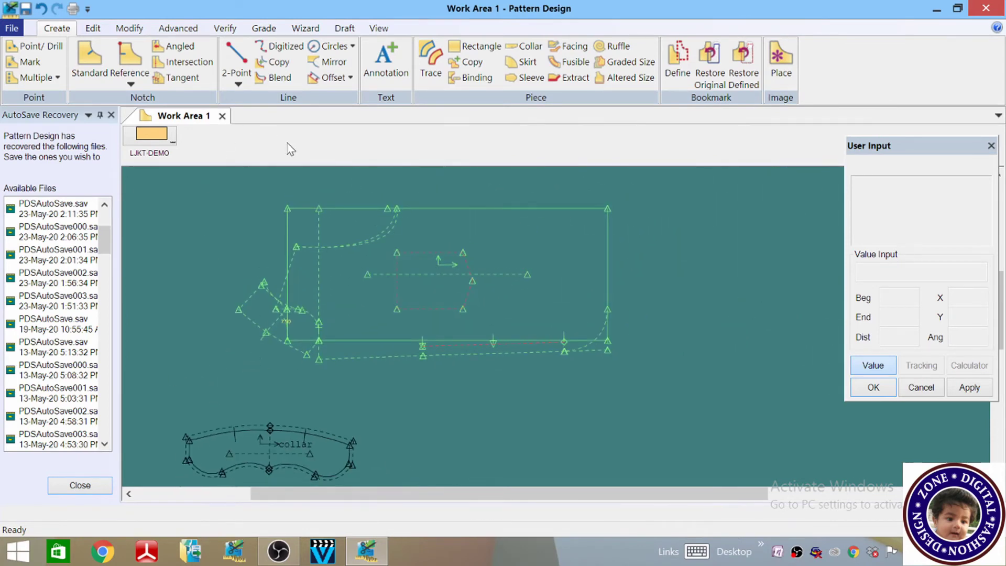
{"action": "scroll", "coordinate": [453, 231], "scroll_direction": "up", "scroll_amount": 1}
{"action": "scroll", "coordinate": [492, 249], "scroll_direction": "down", "scroll_amount": 1}
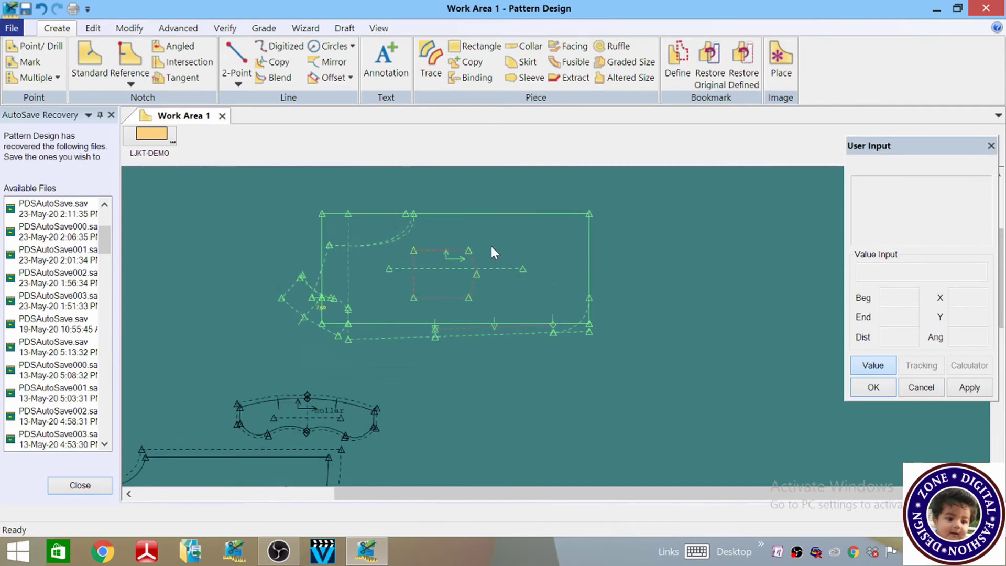
{"action": "scroll", "coordinate": [472, 267], "scroll_direction": "down", "scroll_amount": 1}
{"action": "scroll", "coordinate": [344, 423], "scroll_direction": "up", "scroll_amount": 2}
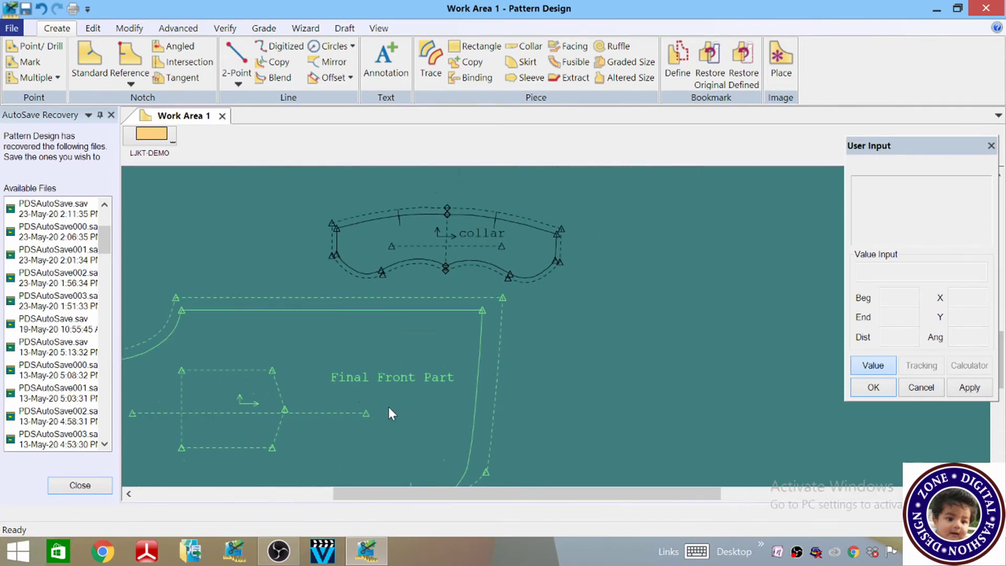
- Add the annotation "cut -2" below the "Final Front Part" text on the front body, with character size 2
{"action": "left_click", "coordinate": [385, 60]}
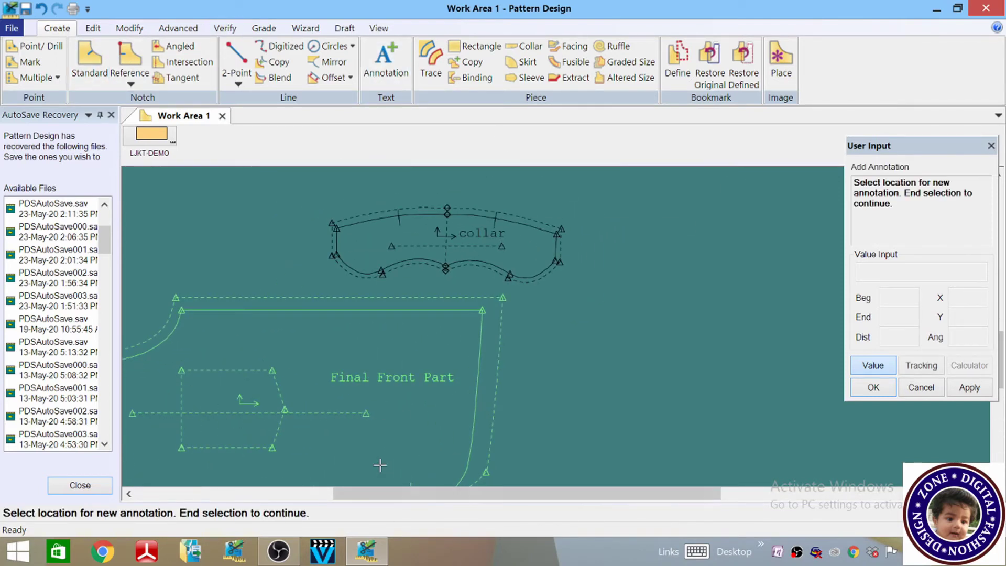
{"action": "left_click", "coordinate": [387, 395]}
{"action": "right_click", "coordinate": [387, 395]}
{"action": "left_click", "coordinate": [383, 397]}
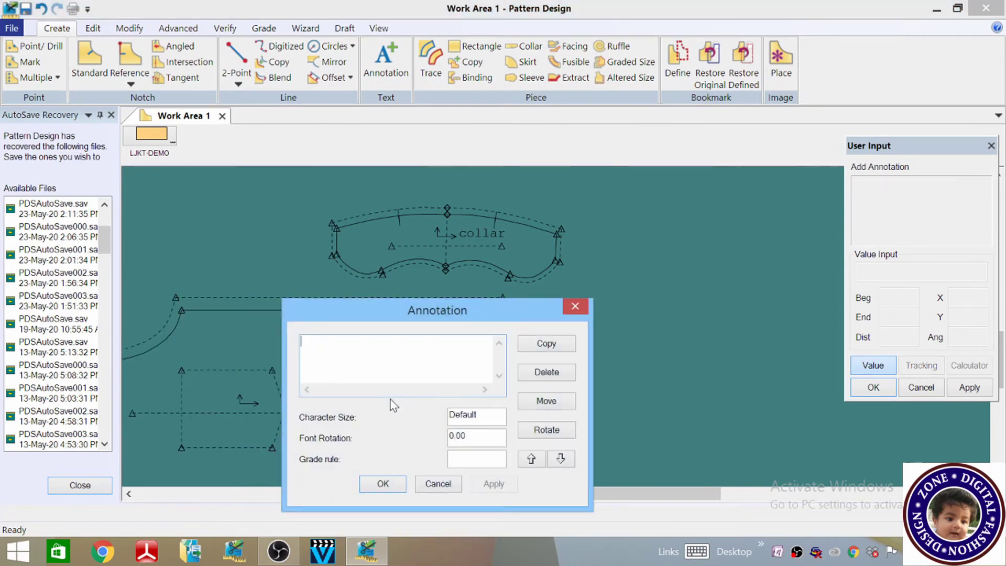
{"action": "type", "text": "cut -2"}
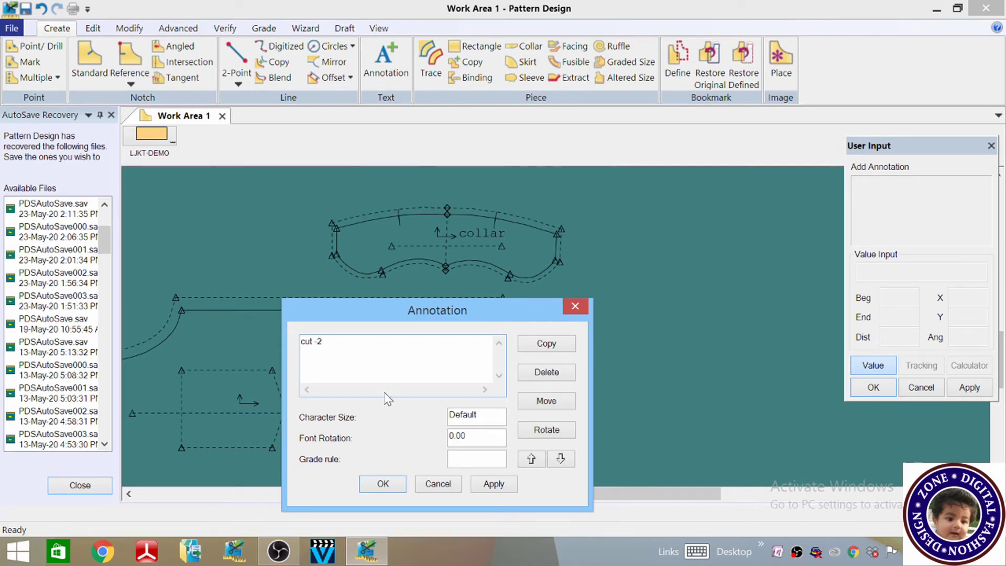
{"action": "key", "text": "Tab"}
{"action": "type", "text": "2"}
{"action": "left_click", "coordinate": [548, 345]}
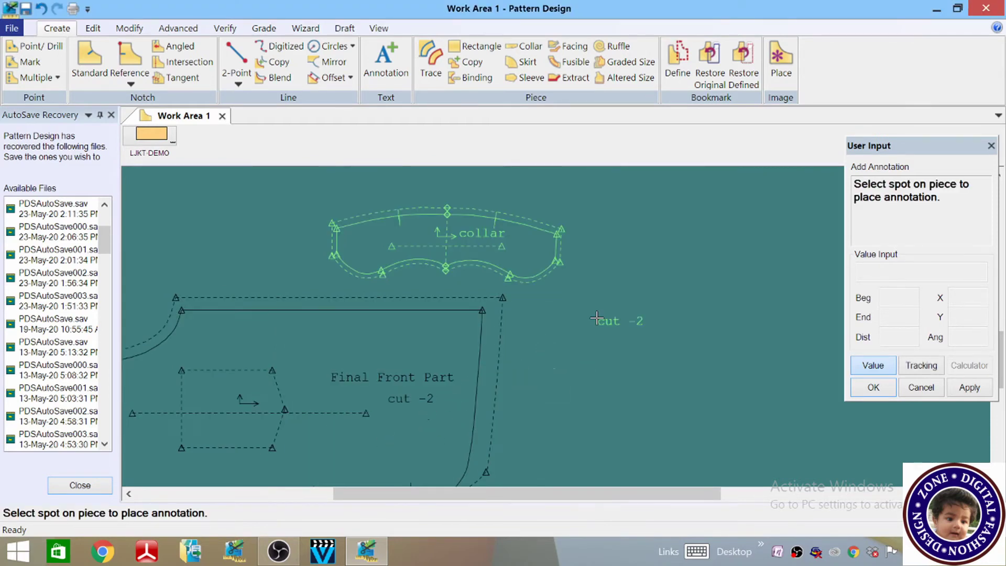
{"action": "right_click", "coordinate": [557, 311]}
{"action": "left_click", "coordinate": [587, 322]}
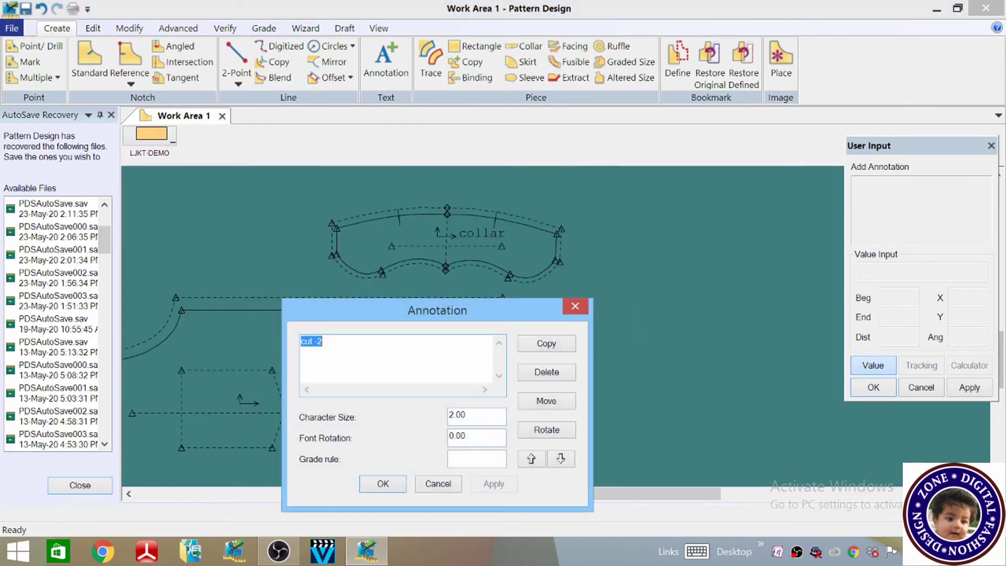
- Accept the "cut -2" annotation on the front body and end the annotation command
{"action": "left_click", "coordinate": [382, 485]}
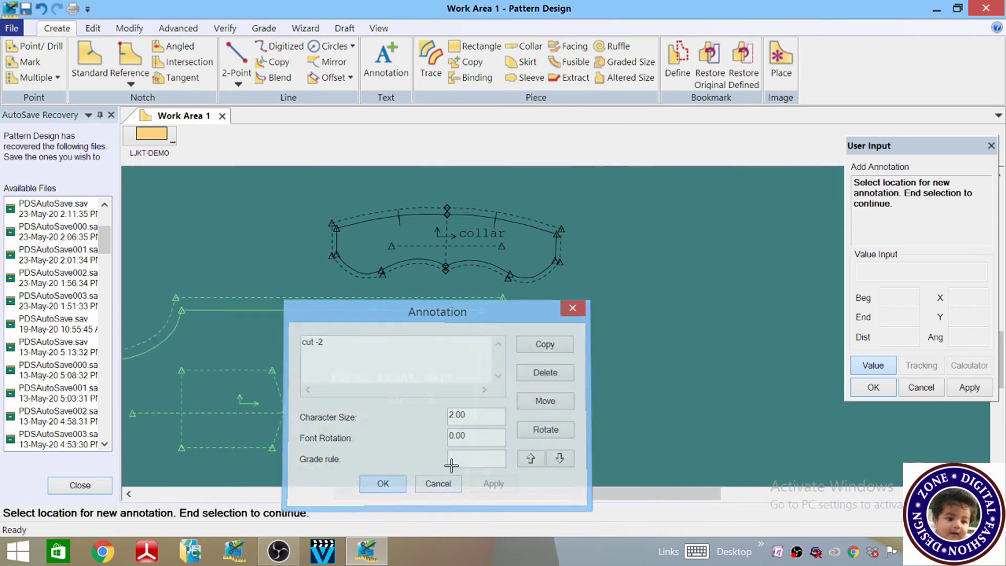
{"action": "scroll", "coordinate": [624, 330], "scroll_direction": "down", "scroll_amount": 2}
{"action": "scroll", "coordinate": [738, 253], "scroll_direction": "down", "scroll_amount": 3}
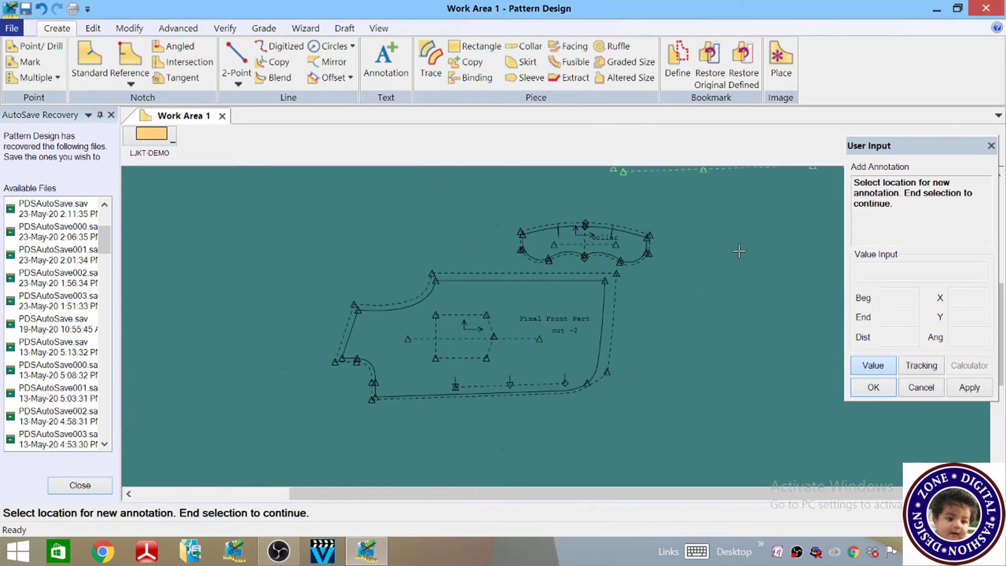
{"action": "right_click", "coordinate": [721, 285]}
{"action": "left_click", "coordinate": [721, 287]}
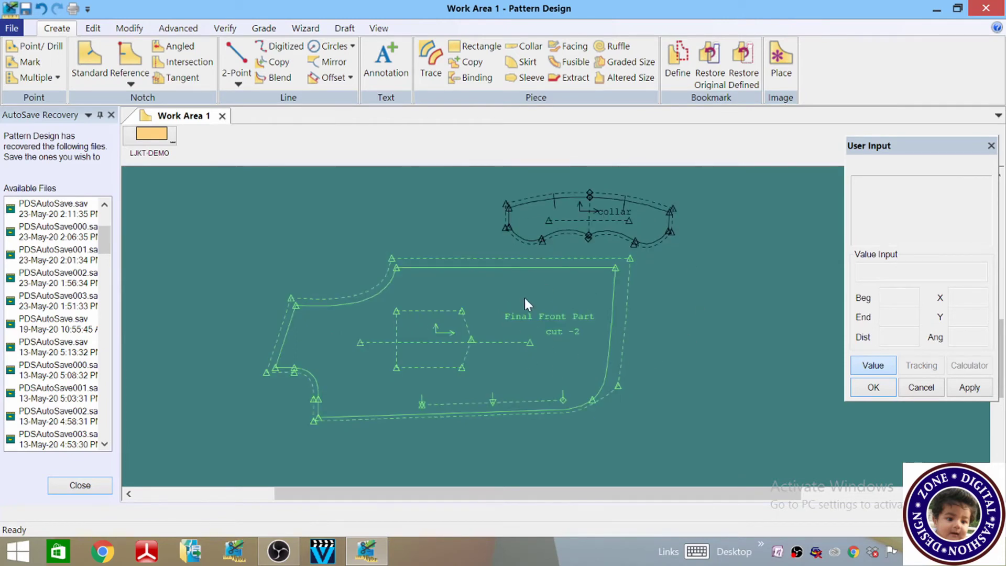
- Review the finished front body piece with its annotations and seam allowances, and compare it with the draft
{"action": "scroll", "coordinate": [510, 313], "scroll_direction": "down", "scroll_amount": 4}
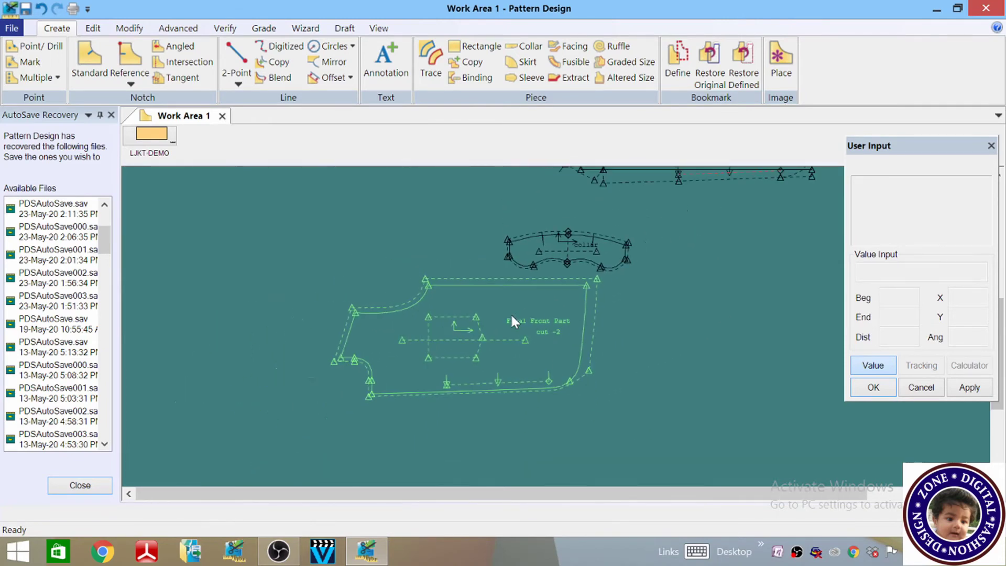
{"action": "scroll", "coordinate": [512, 320], "scroll_direction": "up", "scroll_amount": 4}
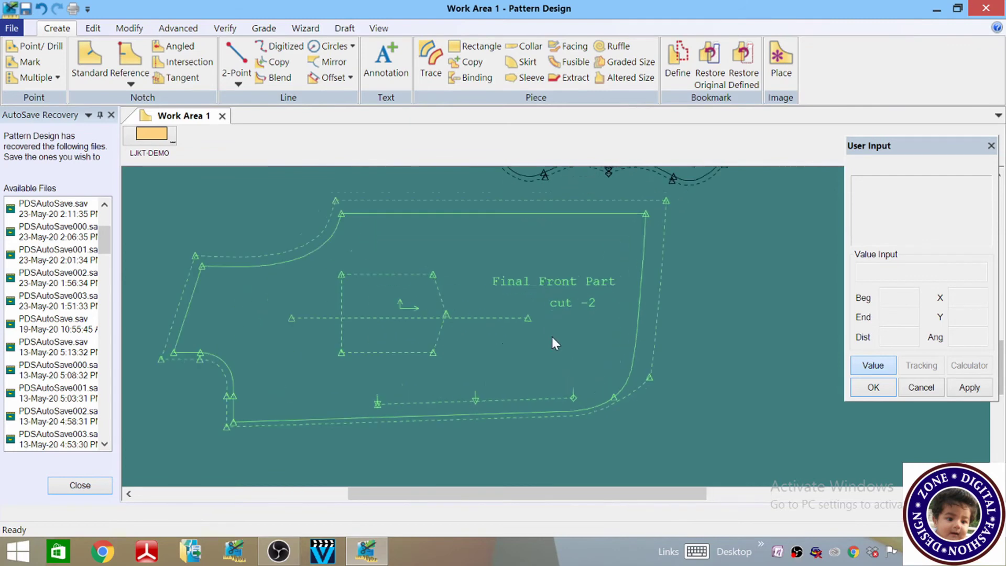
{"action": "scroll", "coordinate": [558, 357], "scroll_direction": "down", "scroll_amount": 3}
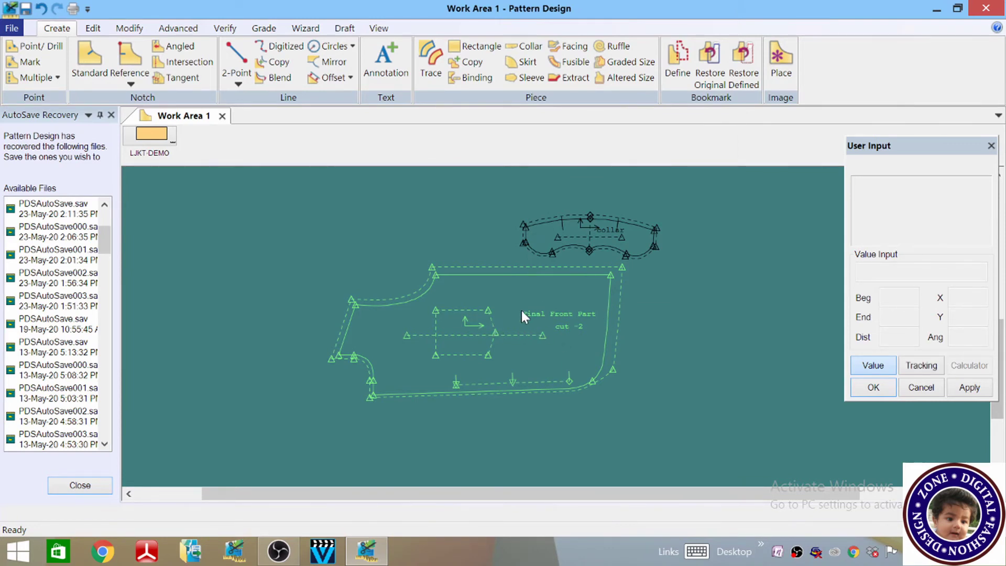
{"action": "scroll", "coordinate": [491, 330], "scroll_direction": "up", "scroll_amount": 3}
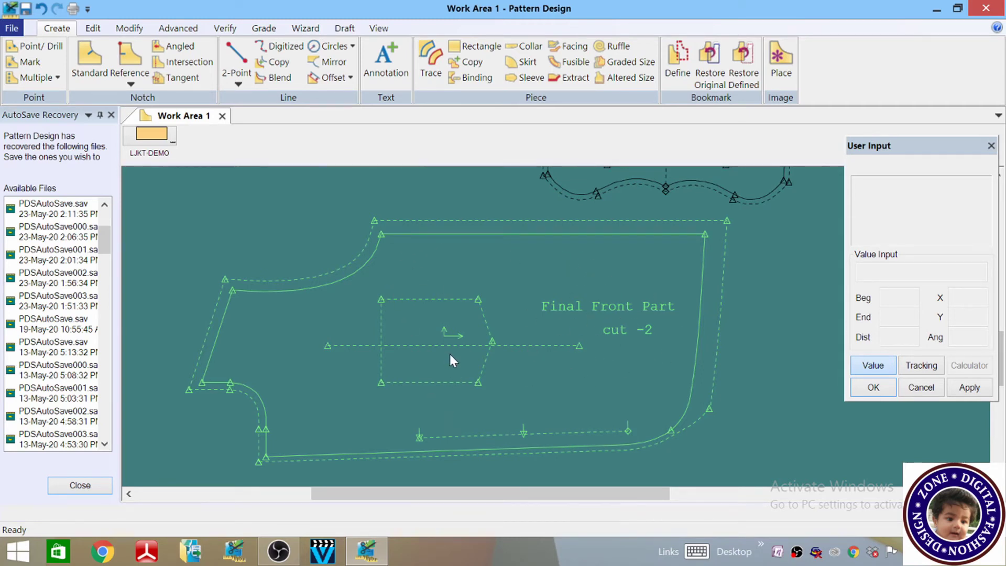
{"action": "scroll", "coordinate": [358, 370], "scroll_direction": "down", "scroll_amount": 5}
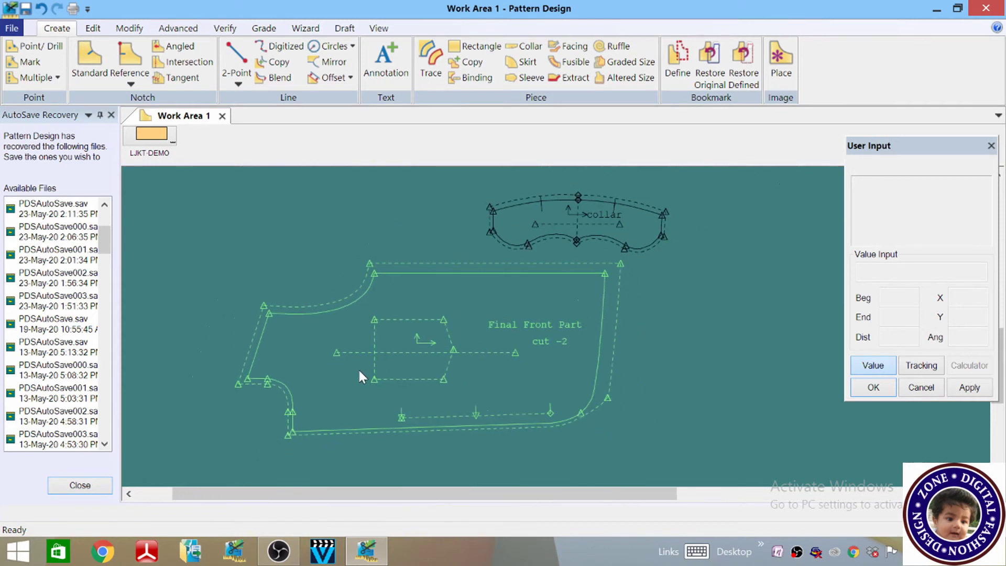
{"action": "scroll", "coordinate": [482, 272], "scroll_direction": "up", "scroll_amount": 5}
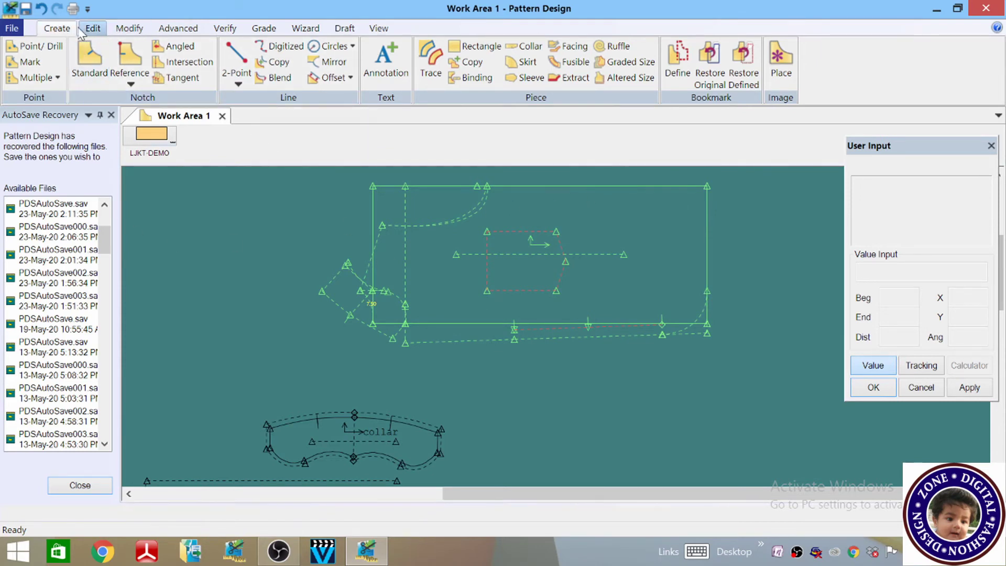
- Start a normal trace of the back body from the draft, selecting its neckline curve and shoulder line as perimeter lines
{"action": "left_click", "coordinate": [119, 32]}
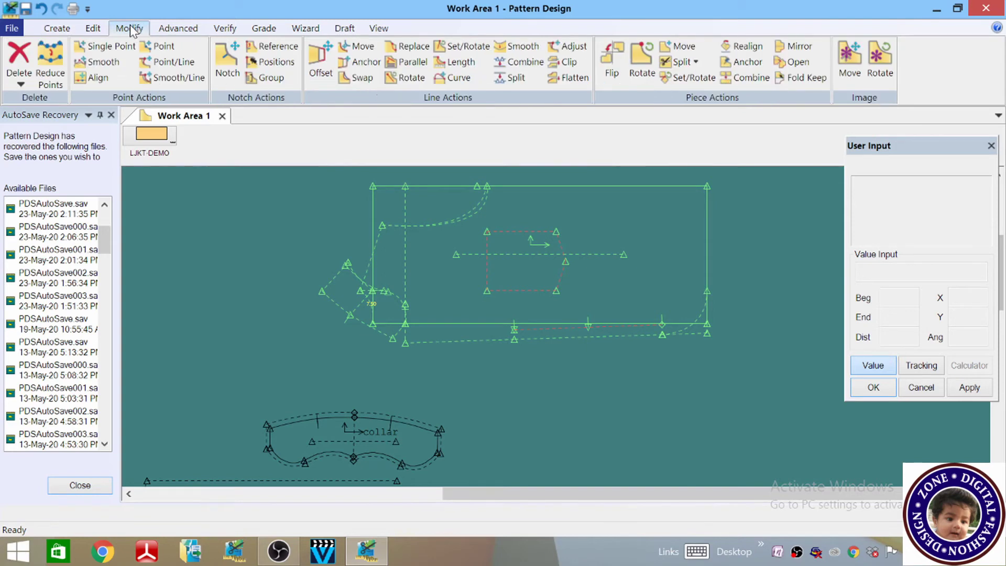
{"action": "left_click", "coordinate": [49, 34]}
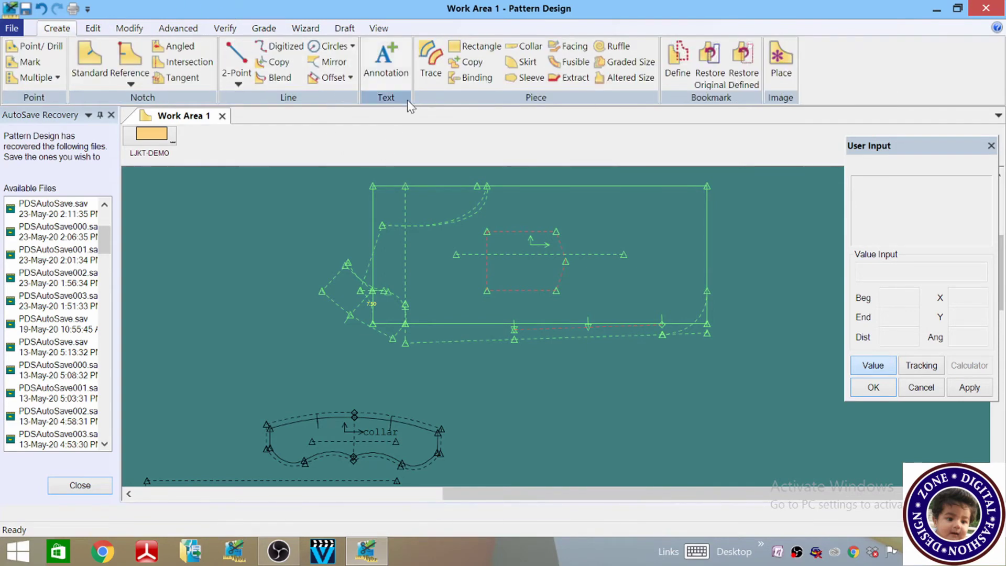
{"action": "left_click", "coordinate": [427, 58]}
{"action": "scroll", "coordinate": [328, 316], "scroll_direction": "up", "scroll_amount": 4}
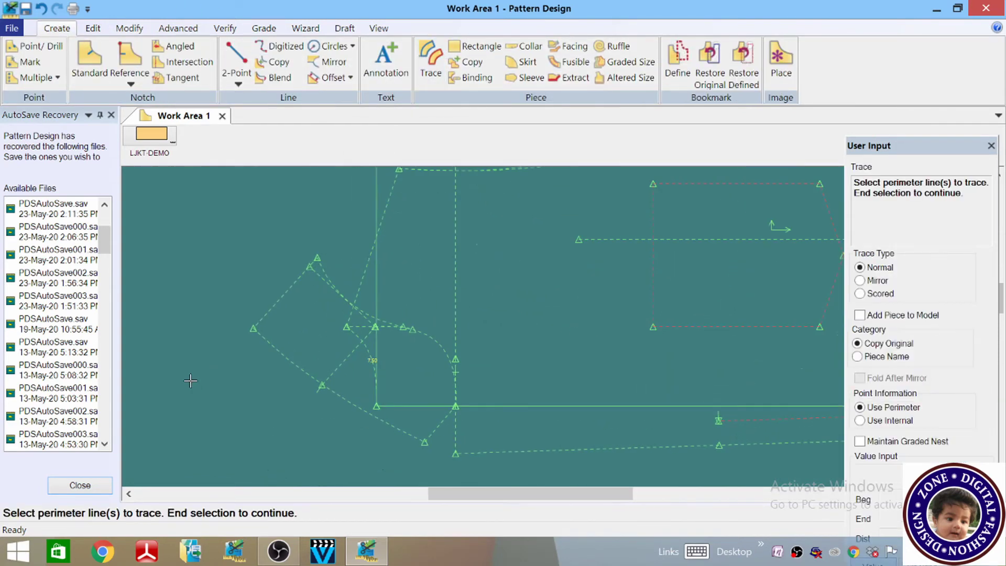
{"action": "scroll", "coordinate": [195, 377], "scroll_direction": "down", "scroll_amount": 3}
{"action": "scroll", "coordinate": [218, 336], "scroll_direction": "up", "scroll_amount": 3}
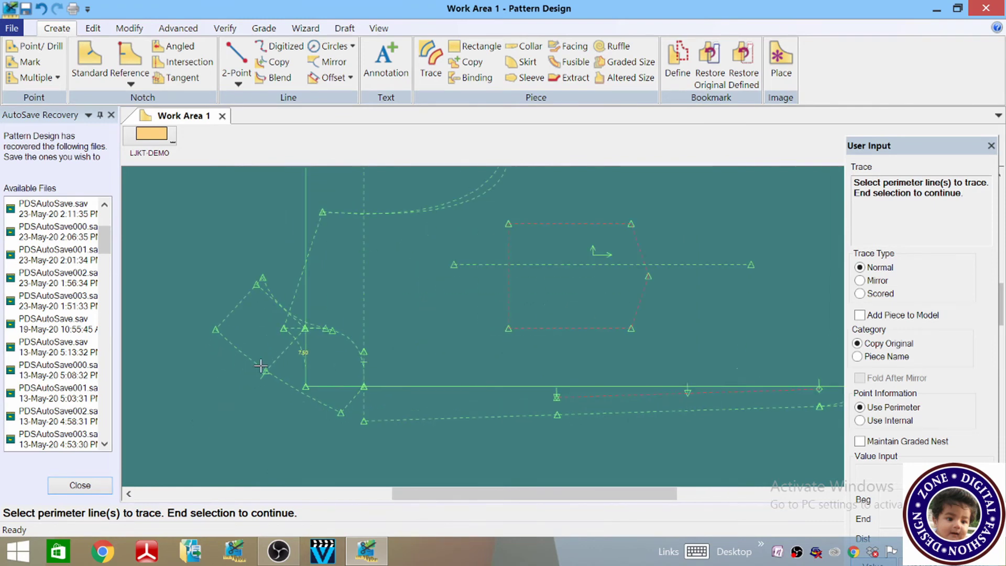
{"action": "scroll", "coordinate": [307, 364], "scroll_direction": "up", "scroll_amount": 3}
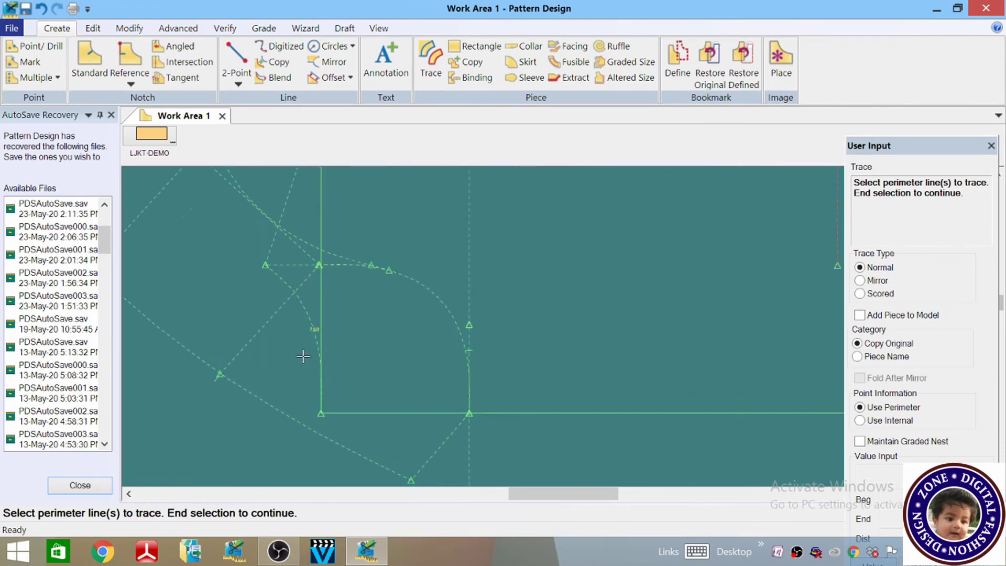
{"action": "scroll", "coordinate": [206, 431], "scroll_direction": "down", "scroll_amount": 2}
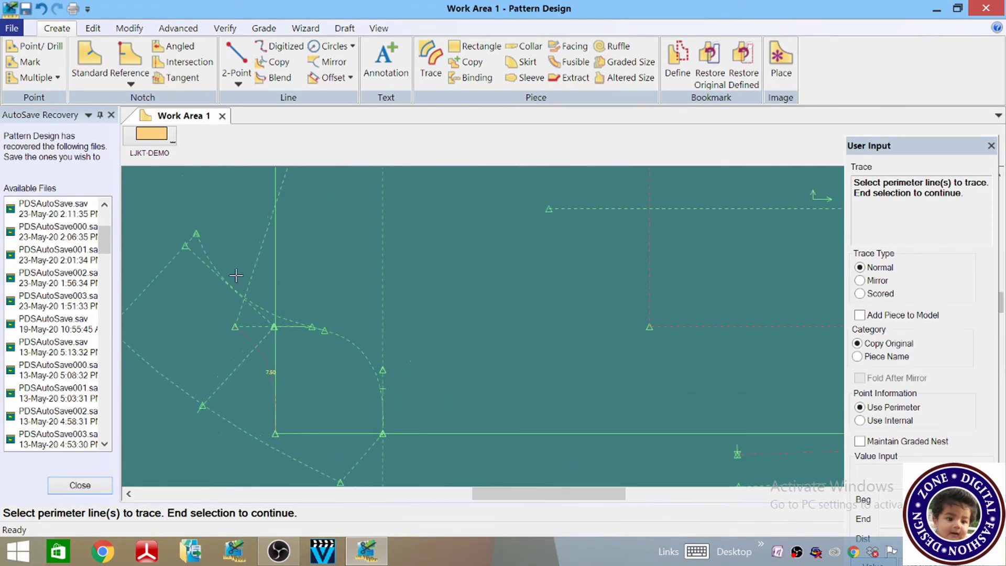
{"action": "scroll", "coordinate": [137, 417], "scroll_direction": "down", "scroll_amount": 1}
{"action": "scroll", "coordinate": [137, 417], "scroll_direction": "down", "scroll_amount": 2}
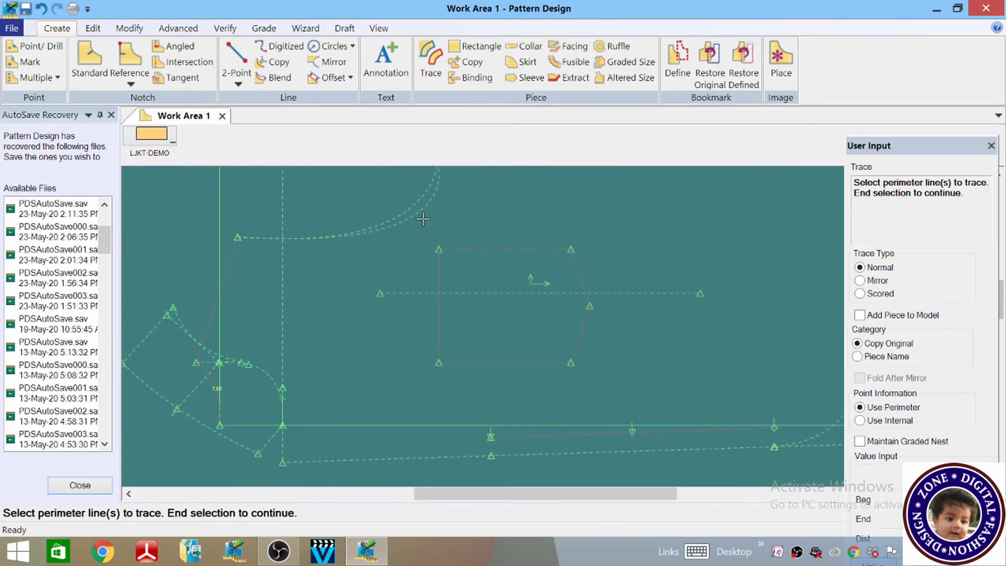
- Add the back armhole curve, side seam, hem and centre-back line to the traced perimeter
{"action": "scroll", "coordinate": [218, 315], "scroll_direction": "down", "scroll_amount": 1}
{"action": "scroll", "coordinate": [219, 315], "scroll_direction": "down", "scroll_amount": 1}
{"action": "left_click", "coordinate": [483, 226]}
{"action": "left_click", "coordinate": [602, 275]}
{"action": "scroll", "coordinate": [726, 214], "scroll_direction": "down", "scroll_amount": 2}
{"action": "scroll", "coordinate": [582, 338], "scroll_direction": "up", "scroll_amount": 2}
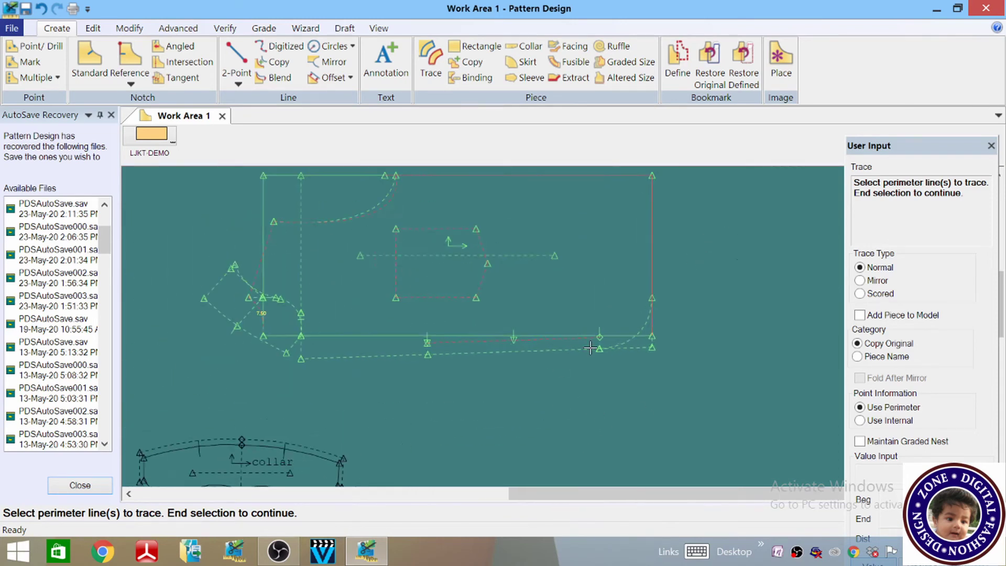
{"action": "left_click", "coordinate": [567, 332]}
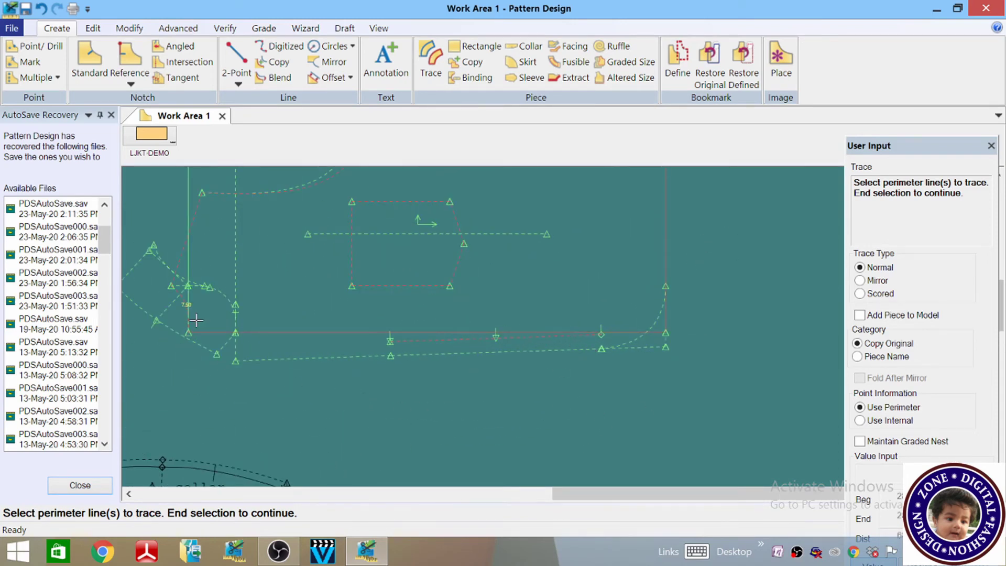
{"action": "scroll", "coordinate": [198, 376], "scroll_direction": "up", "scroll_amount": 1}
{"action": "scroll", "coordinate": [306, 397], "scroll_direction": "down", "scroll_amount": 1}
- Complete the trace without internal lines, placing the back piece in the empty area below the draft with the name BP
{"action": "right_click", "coordinate": [335, 265]}
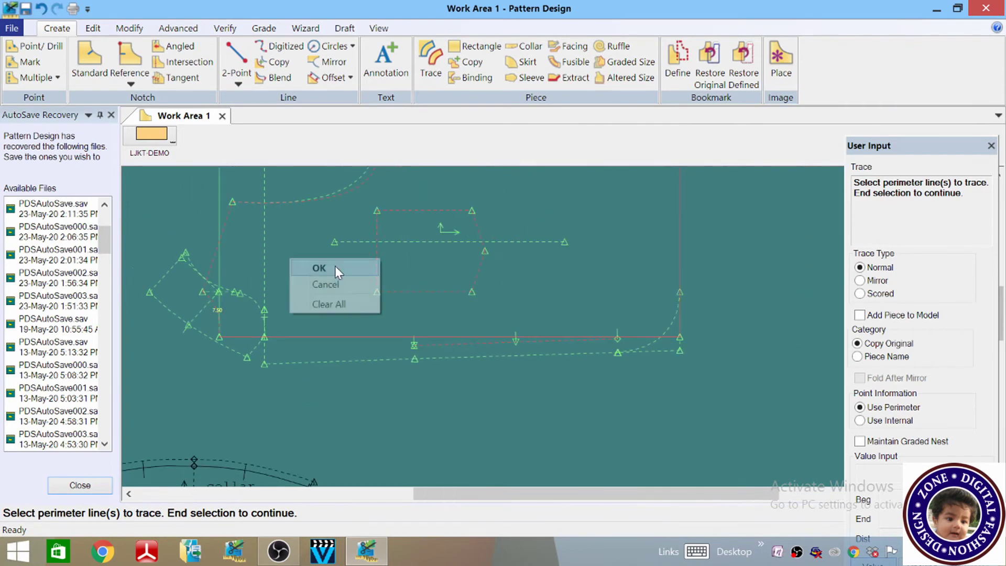
{"action": "left_click", "coordinate": [334, 265]}
{"action": "right_click", "coordinate": [439, 263]}
{"action": "left_click", "coordinate": [439, 263]}
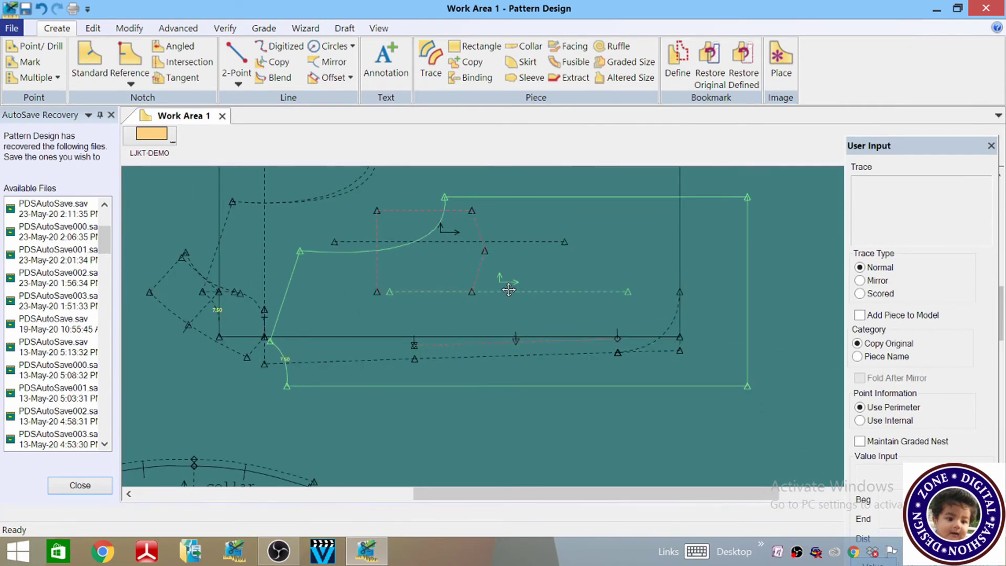
{"action": "scroll", "coordinate": [512, 272], "scroll_direction": "down", "scroll_amount": 3}
{"action": "scroll", "coordinate": [616, 344], "scroll_direction": "up", "scroll_amount": 5}
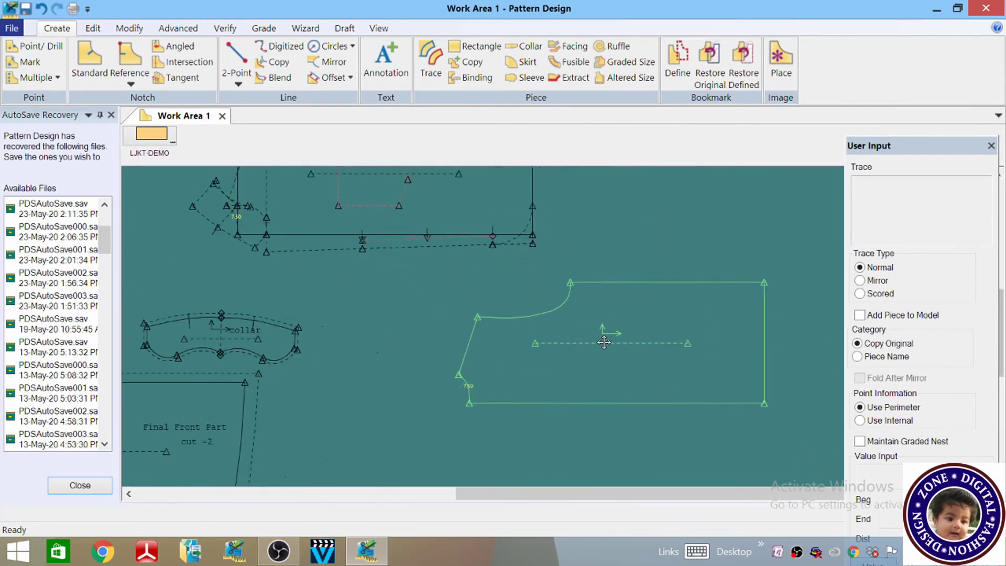
{"action": "left_click", "coordinate": [512, 339]}
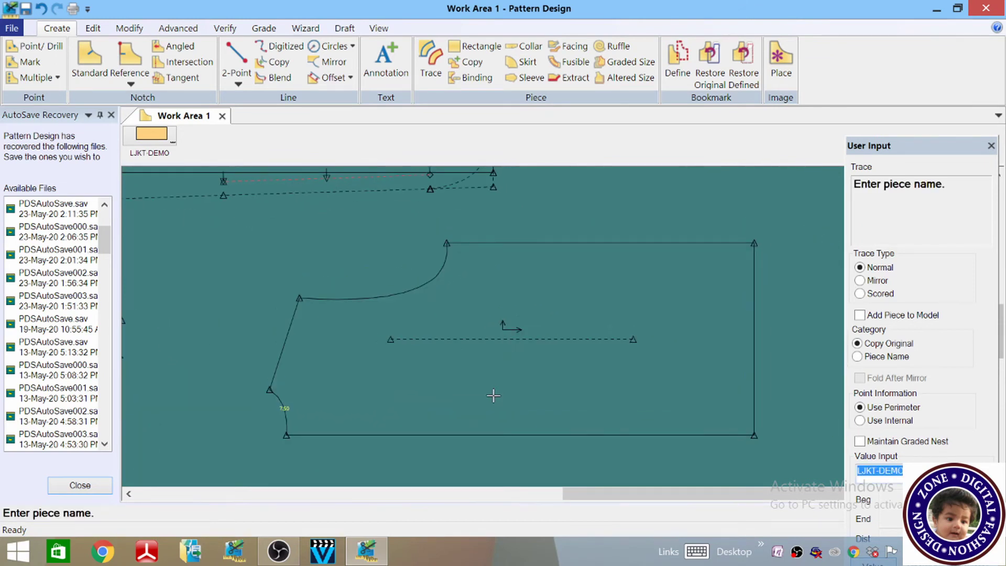
{"action": "type", "text": "P"}
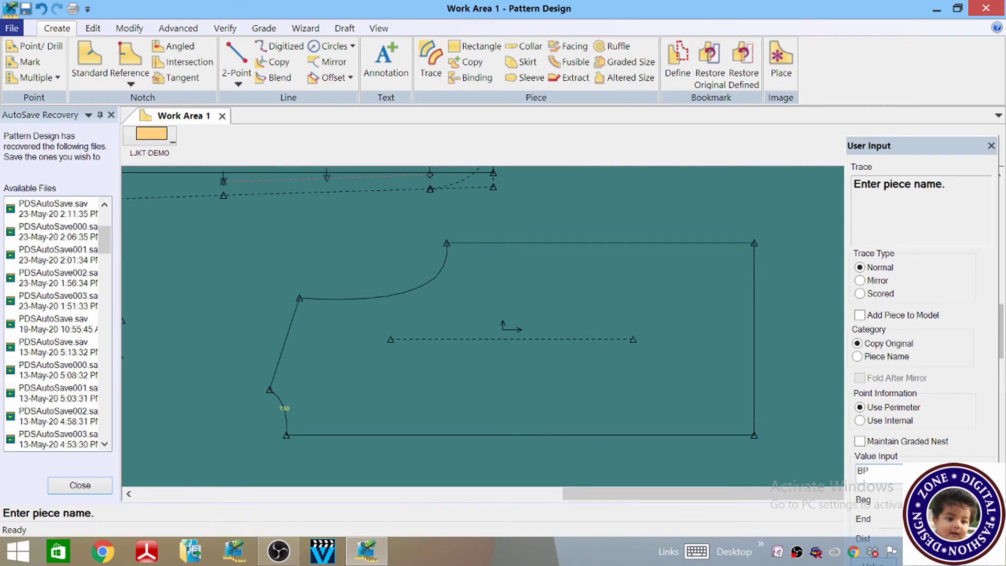
{"action": "key", "text": "Return"}
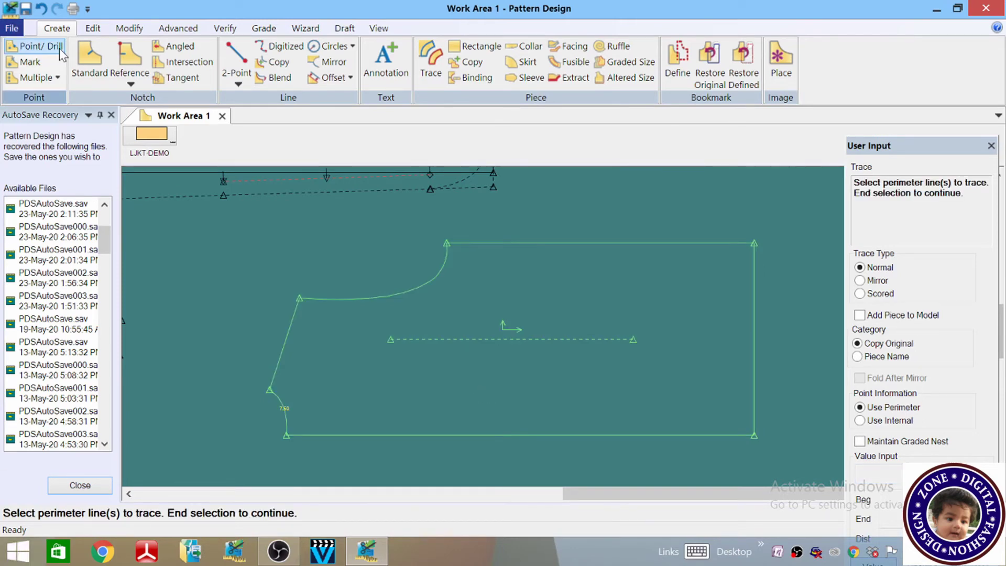
- Annotate the back piece below its grain line with "Back part" and "cut-2" on two lines, character size 2
{"action": "left_click", "coordinate": [387, 61]}
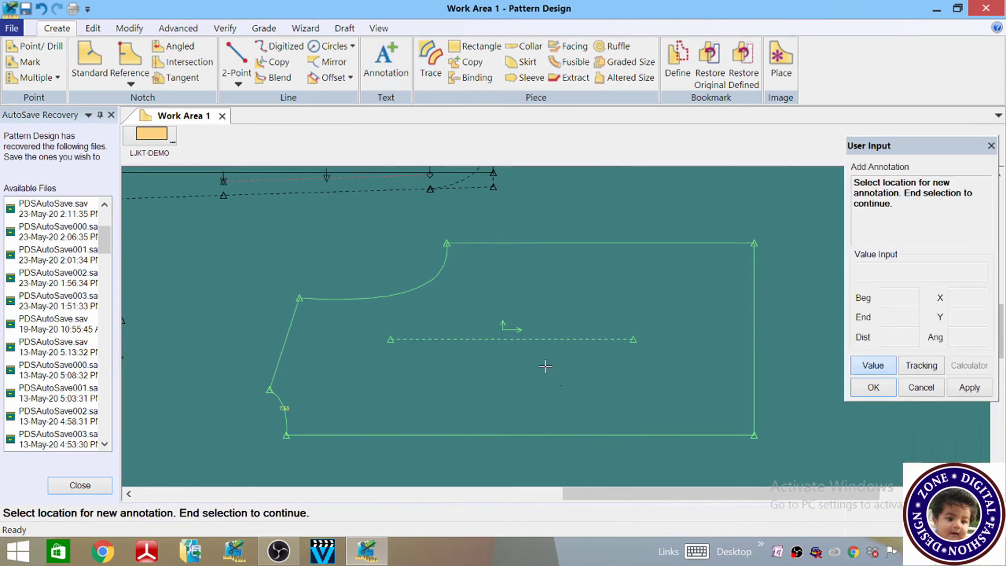
{"action": "right_click", "coordinate": [502, 356]}
{"action": "left_click", "coordinate": [530, 365]}
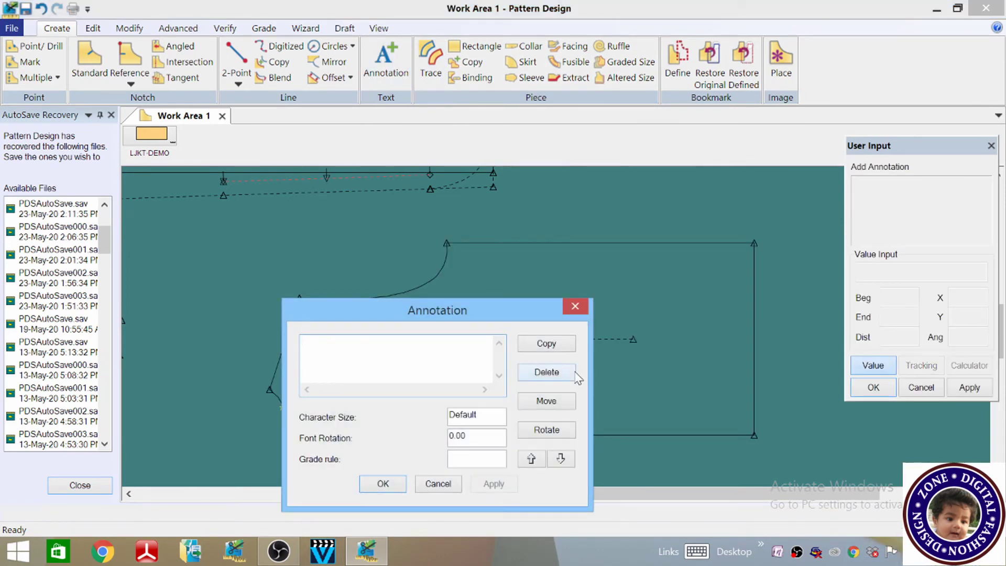
{"action": "type", "text": "Back part"}
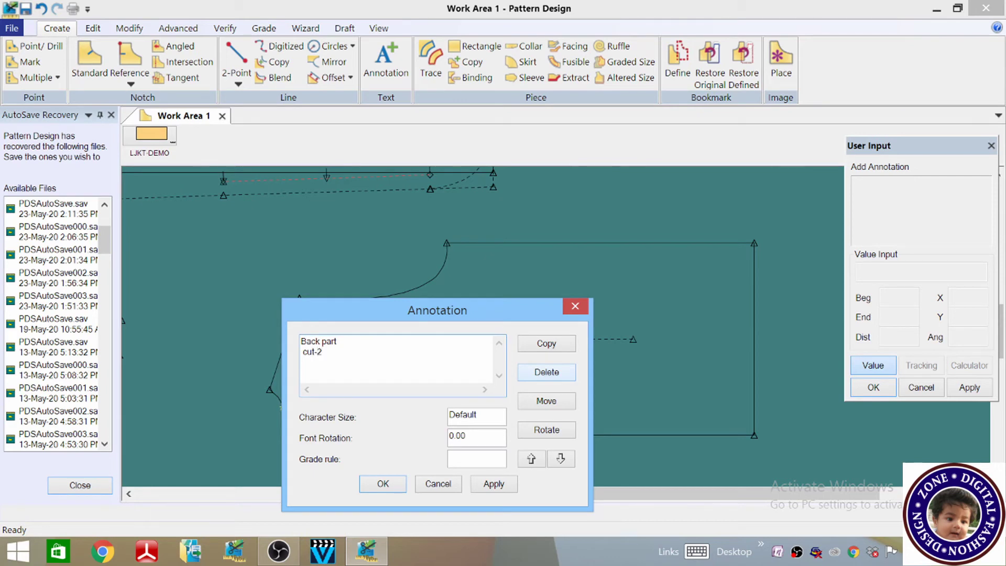
{"action": "key", "text": "Tab"}
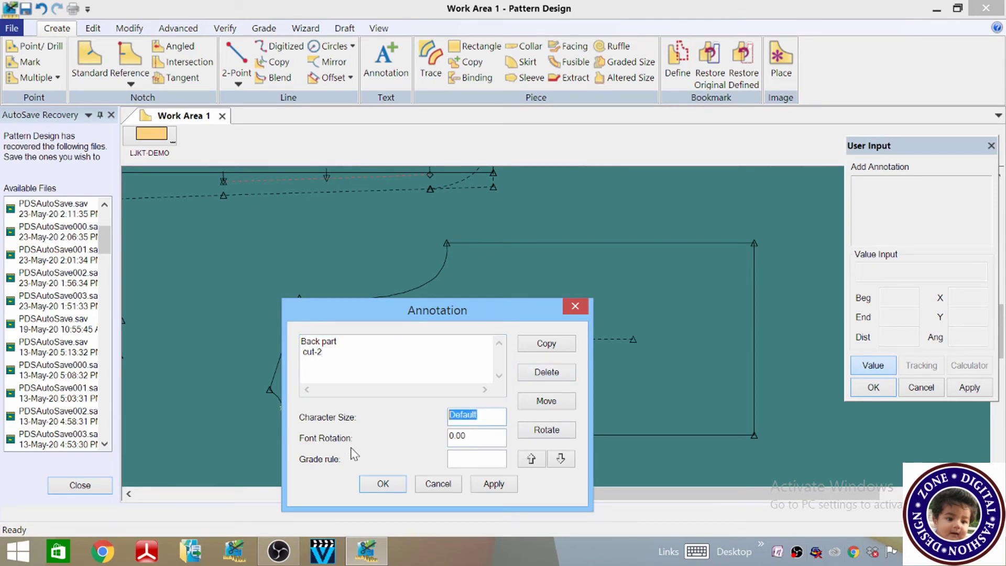
{"action": "type", "text": "2"}
{"action": "left_click", "coordinate": [492, 484]}
{"action": "mouse_move", "coordinate": [509, 313]}
{"action": "left_mouse_down"}
{"action": "mouse_move", "coordinate": [664, 391]}
{"action": "mouse_move", "coordinate": [494, 450]}
{"action": "mouse_move", "coordinate": [582, 410]}
{"action": "left_mouse_up"}
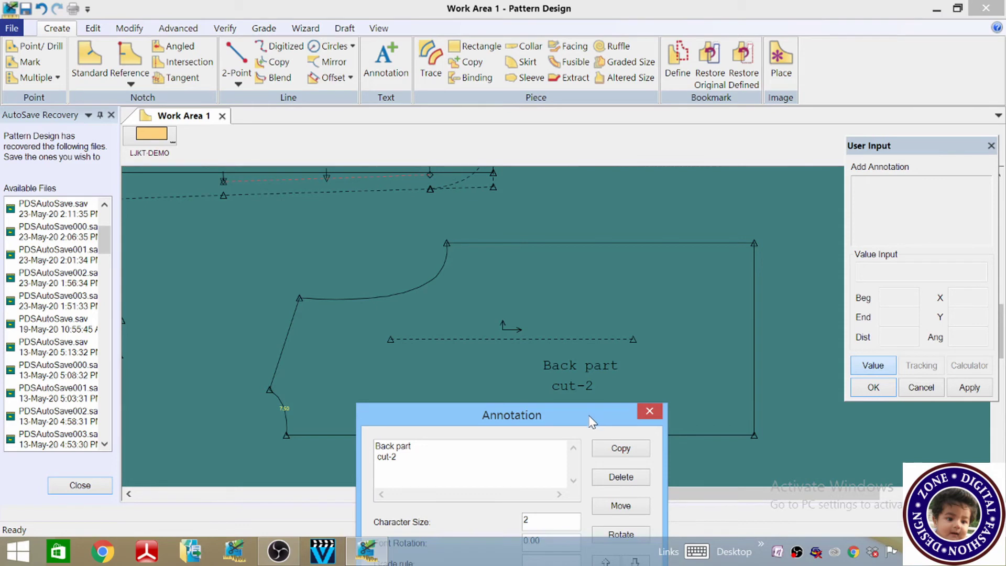
{"action": "mouse_move", "coordinate": [568, 419]}
{"action": "left_mouse_down"}
{"action": "mouse_move", "coordinate": [932, 241]}
{"action": "mouse_move", "coordinate": [947, 170]}
{"action": "left_mouse_up"}
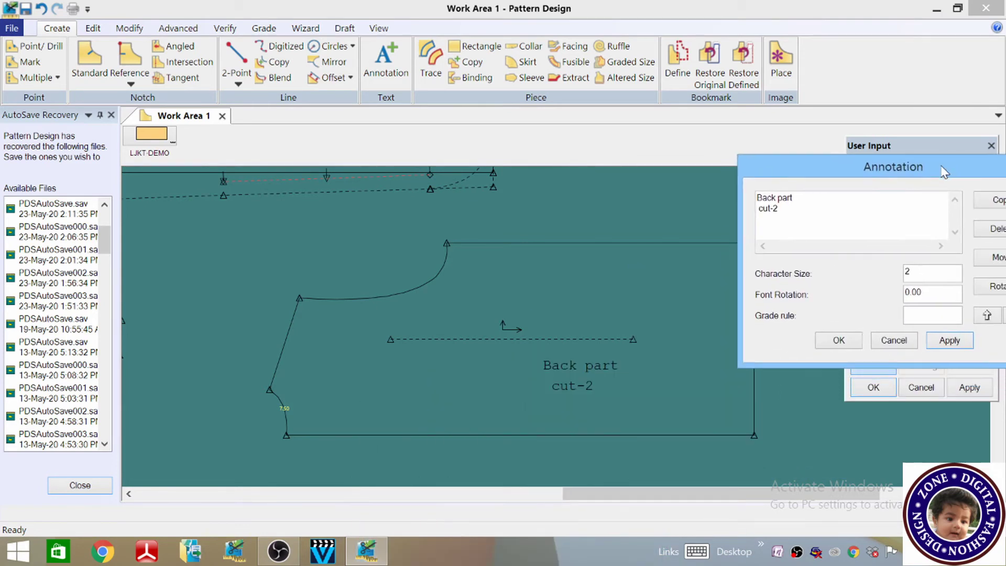
{"action": "left_click", "coordinate": [839, 341]}
{"action": "right_click", "coordinate": [535, 280]}
{"action": "left_click", "coordinate": [533, 282]}
- Define an even seam allowance of 1.5 along the armhole curve of the back piece
{"action": "scroll", "coordinate": [536, 282], "scroll_direction": "down", "scroll_amount": 3}
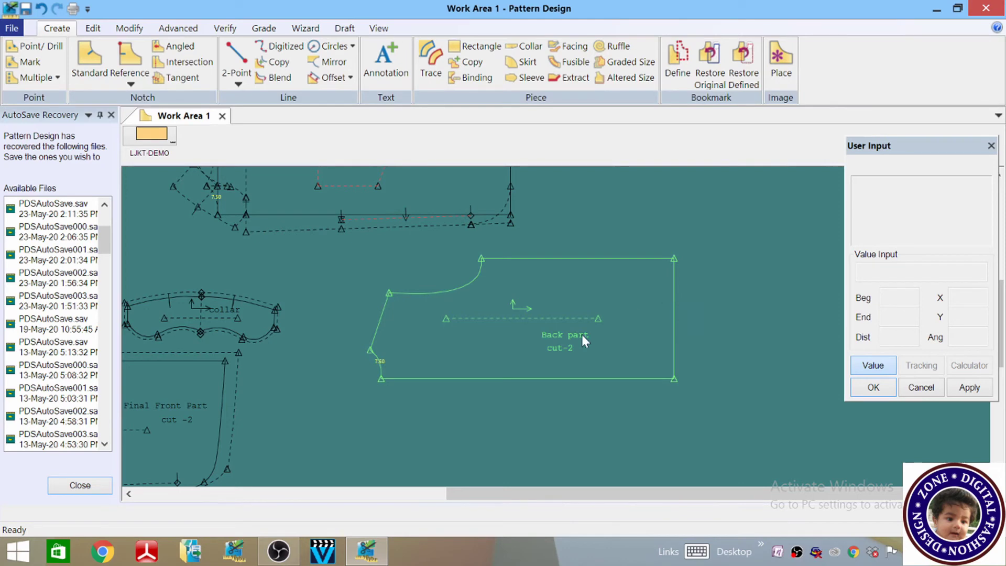
{"action": "scroll", "coordinate": [376, 361], "scroll_direction": "up", "scroll_amount": 3}
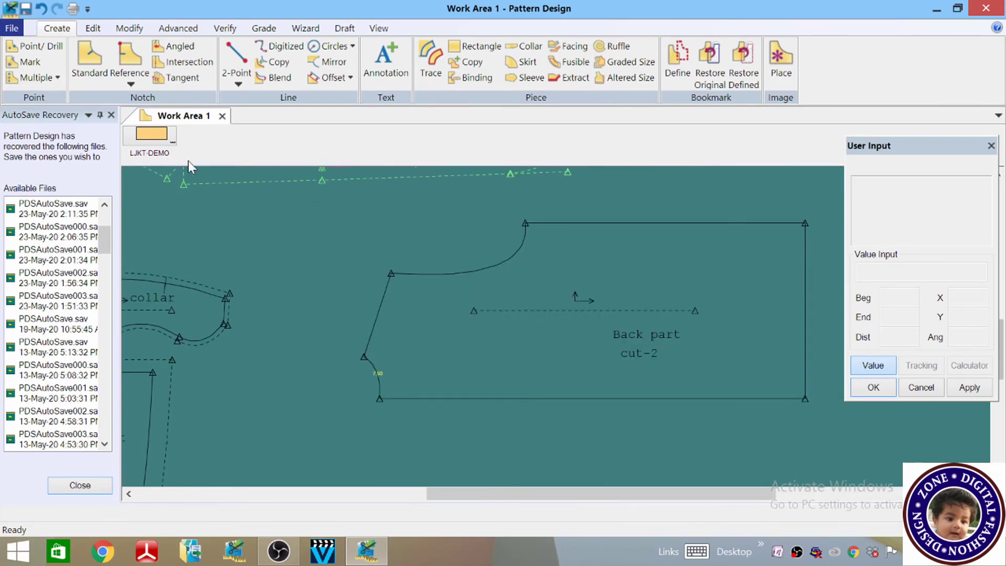
{"action": "scroll", "coordinate": [366, 352], "scroll_direction": "up", "scroll_amount": 1}
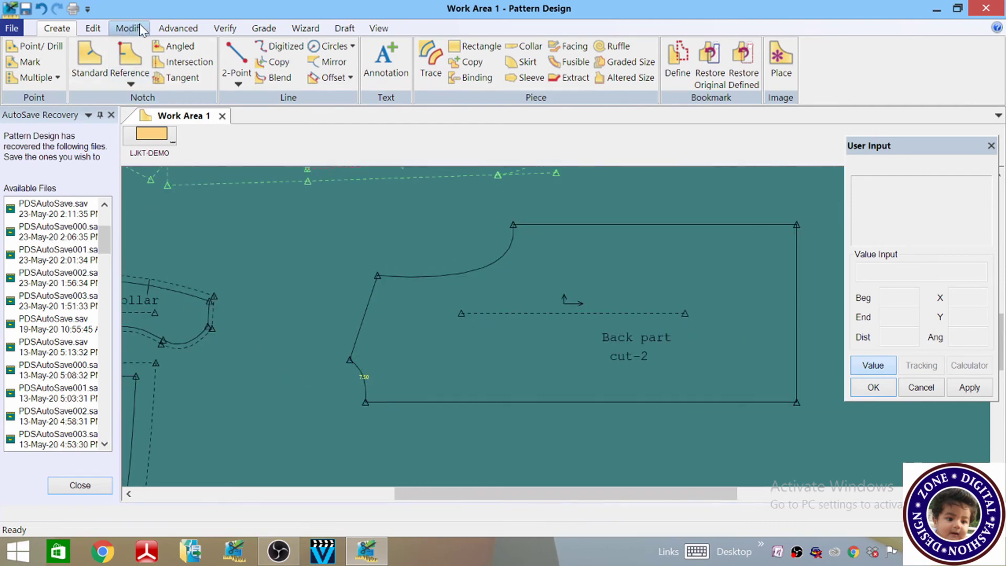
{"action": "left_click", "coordinate": [180, 28]}
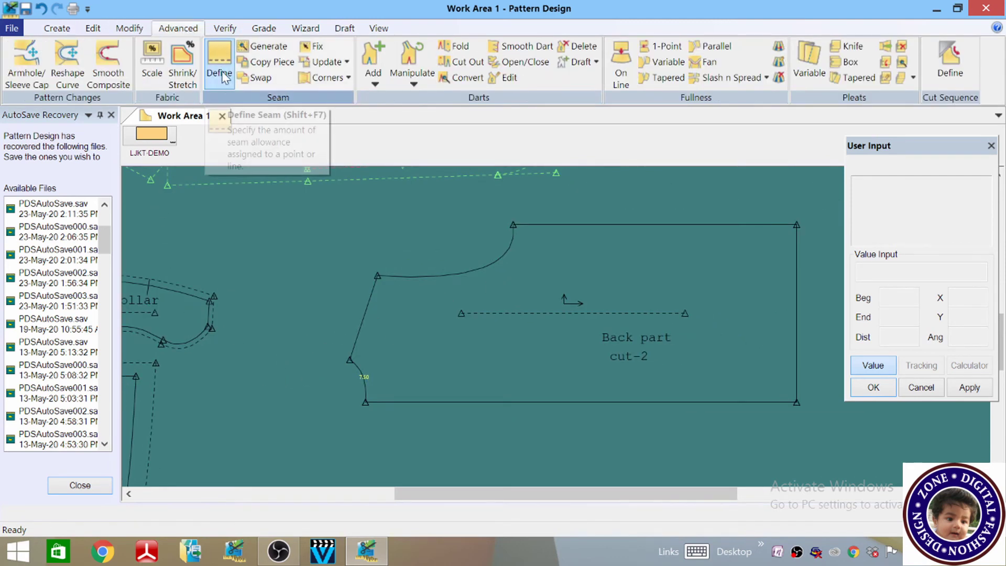
{"action": "left_click", "coordinate": [220, 58]}
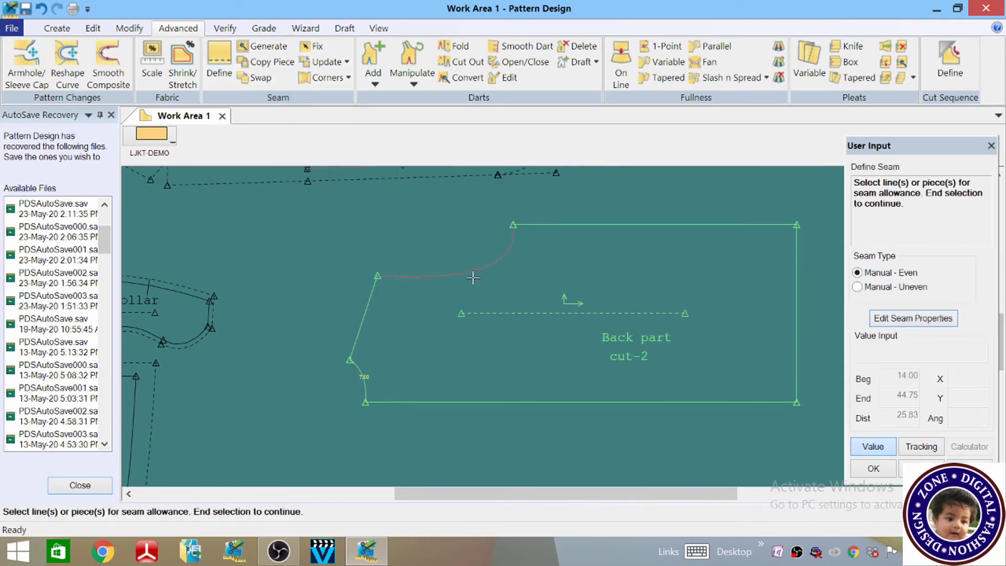
{"action": "right_click", "coordinate": [408, 220]}
{"action": "left_click", "coordinate": [390, 219]}
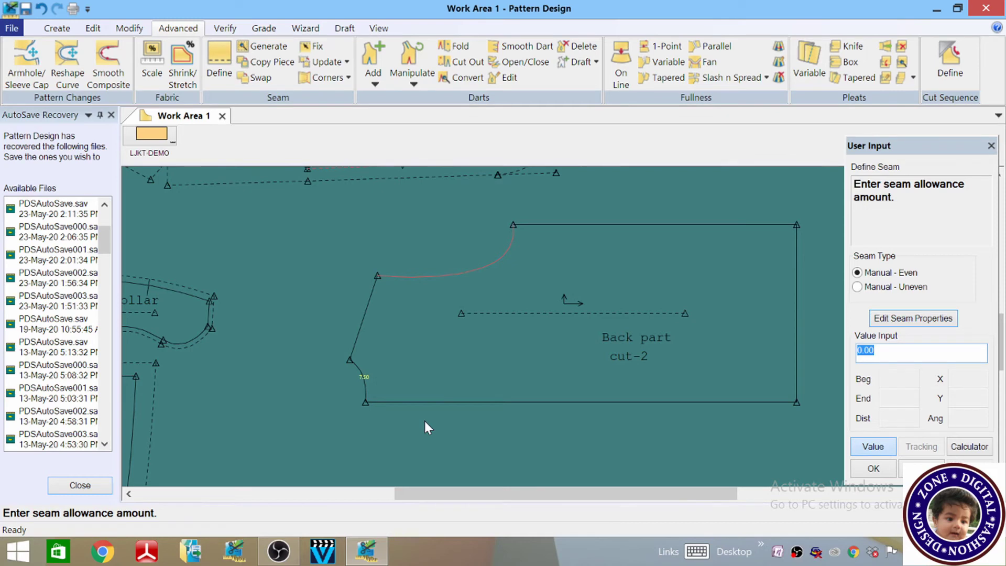
{"action": "type", "text": "1.5"}
{"action": "key", "text": "Return"}
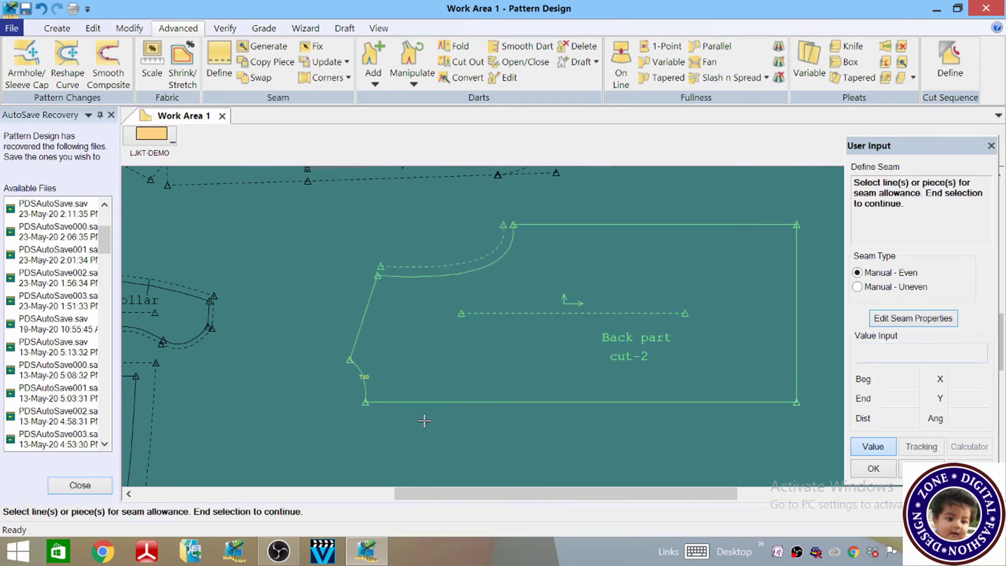
- Define a seam allowance of 2 along the side seam of the back piece
{"action": "left_click", "coordinate": [630, 224]}
{"action": "right_click", "coordinate": [634, 220]}
{"action": "left_click", "coordinate": [636, 222]}
{"action": "type", "text": "2"}
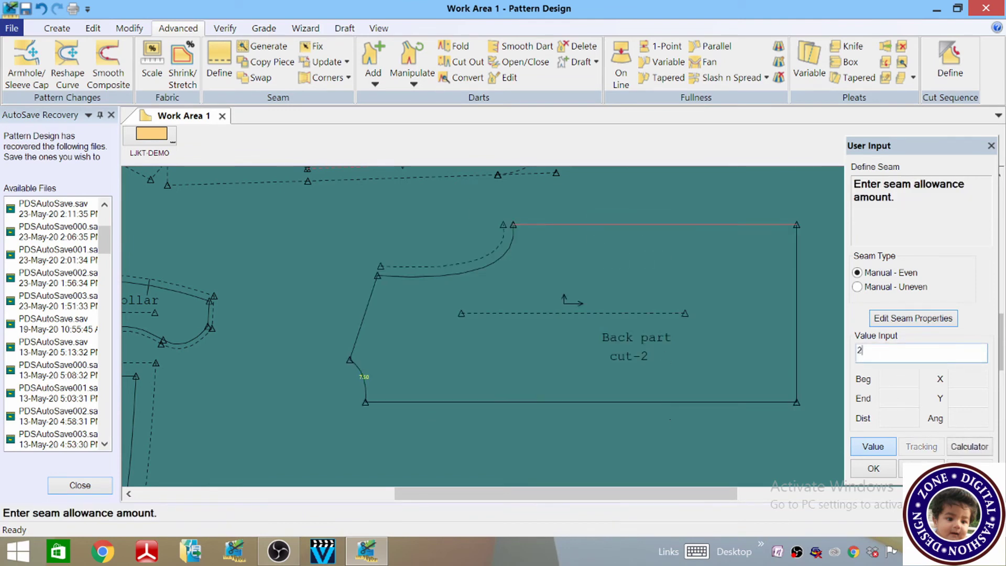
{"action": "key", "text": "Return"}
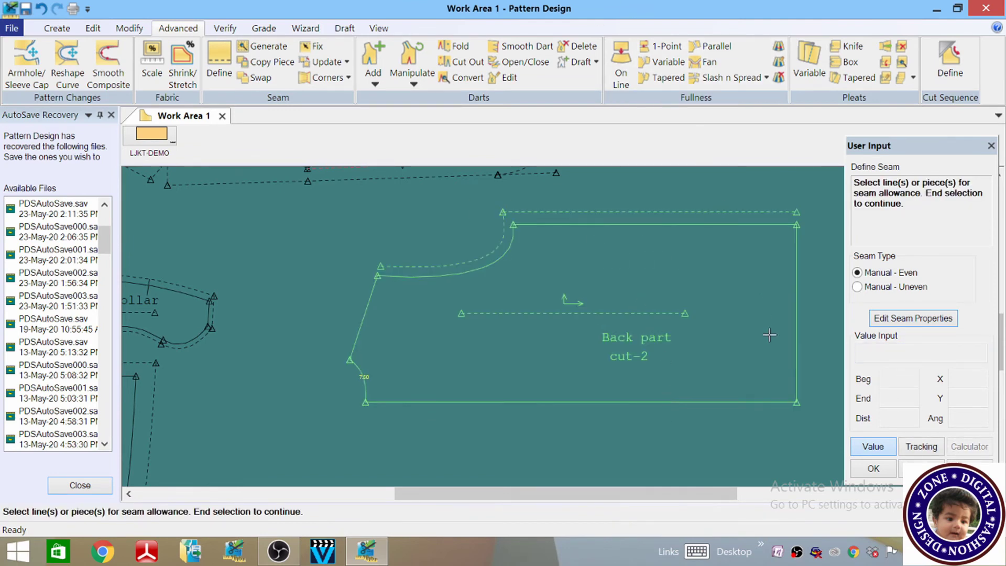
- Define a seam allowance of 3 along the hem of the back piece
{"action": "left_click", "coordinate": [794, 321]}
{"action": "right_click", "coordinate": [738, 310]}
{"action": "left_click", "coordinate": [770, 316]}
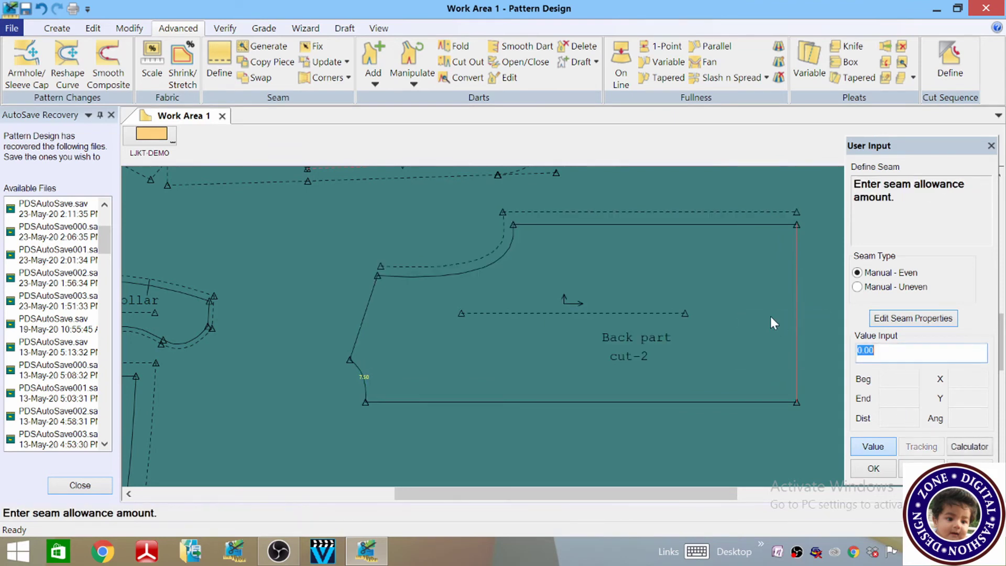
{"action": "type", "text": "3"}
{"action": "key", "text": "Return"}
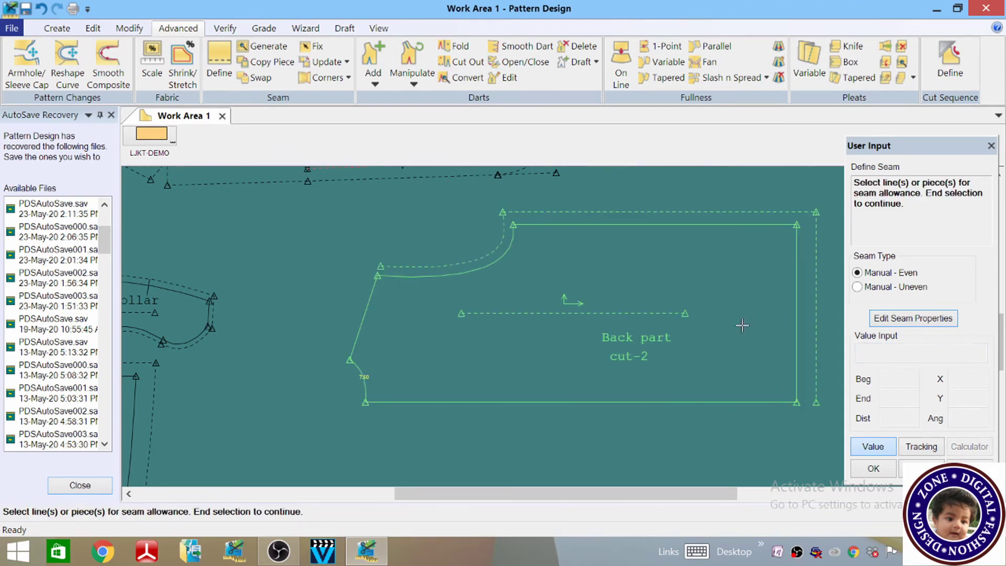
- Reset the seam allowance to 0 on the back piece's armhole, side seam, hem, neckline and centre back lines
{"action": "left_click", "coordinate": [368, 316]}
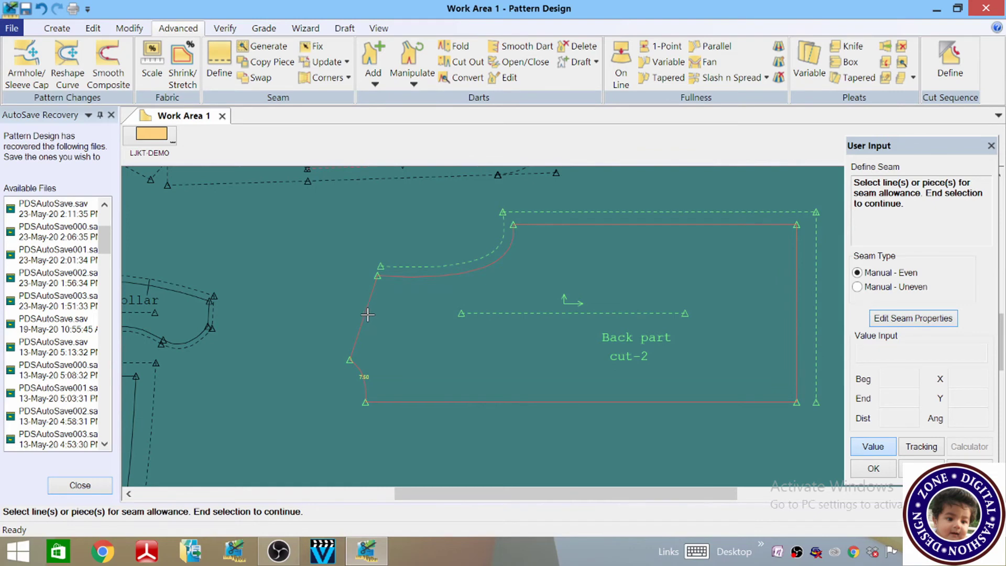
{"action": "key", "text": "Return"}
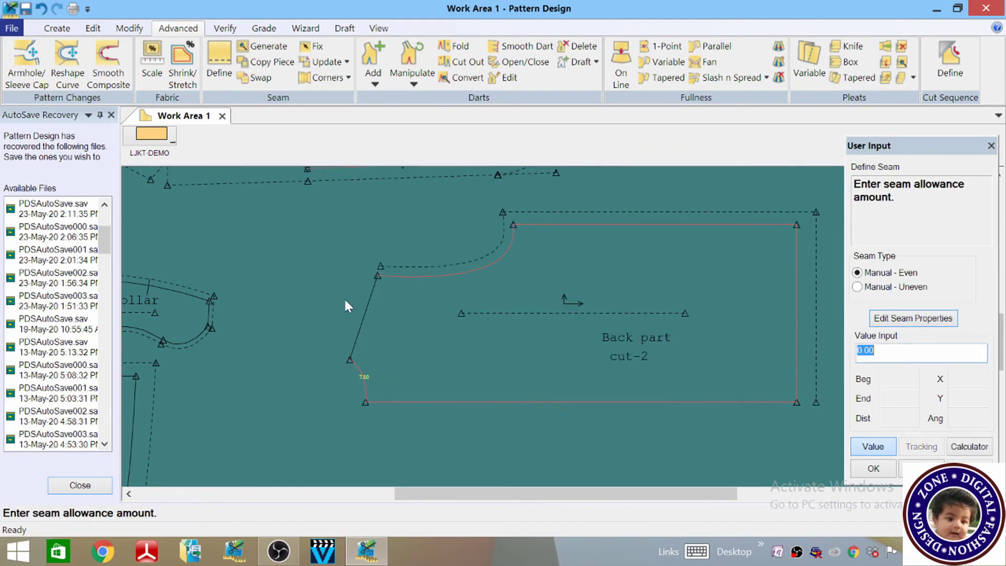
{"action": "key", "text": "Return"}
{"action": "left_click", "coordinate": [362, 311]}
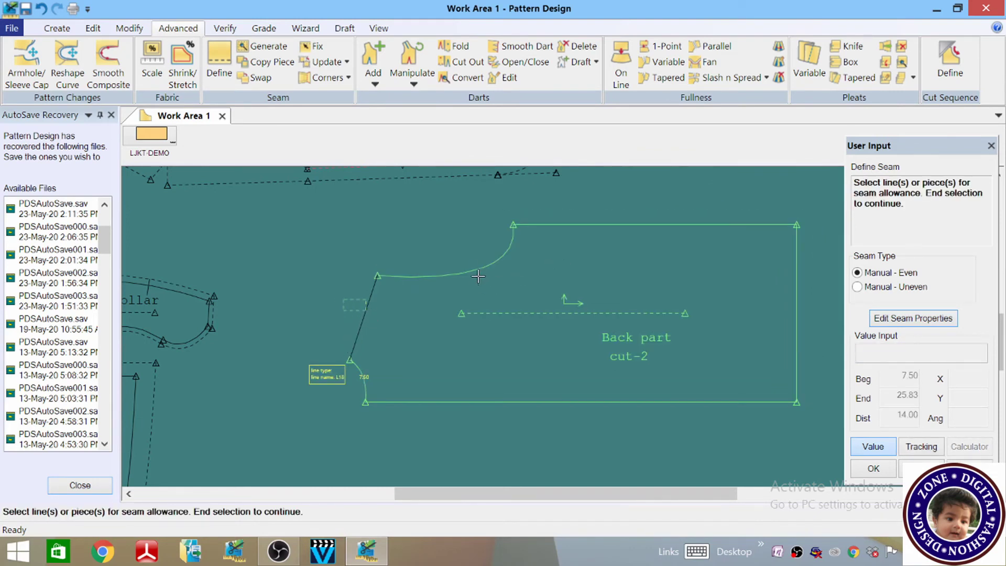
- Define an even seam allowance of 1.5 along the back piece's armhole curve again
{"action": "right_click", "coordinate": [600, 262]}
{"action": "left_click", "coordinate": [602, 265]}
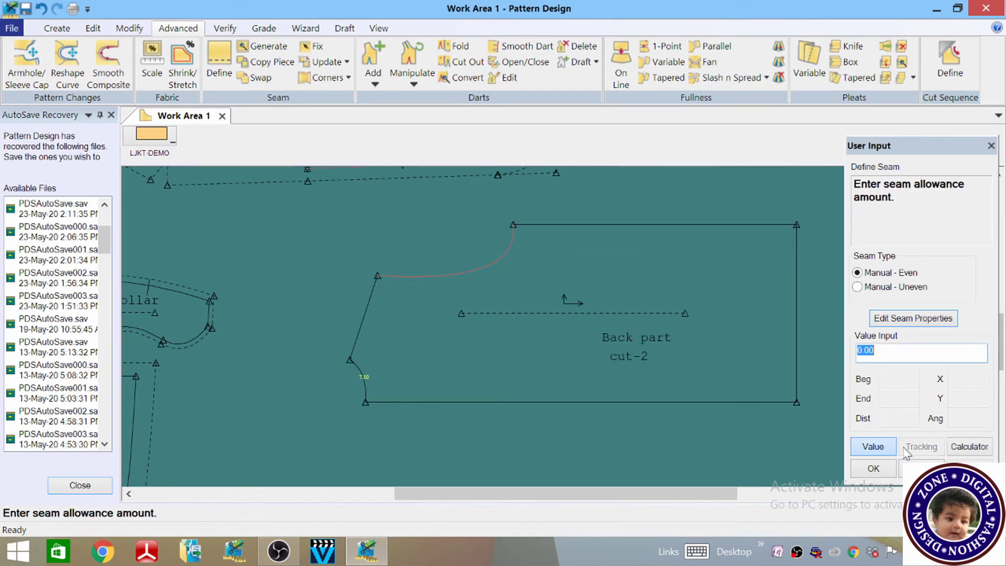
{"action": "type", "text": "1.5"}
{"action": "key", "text": "Return"}
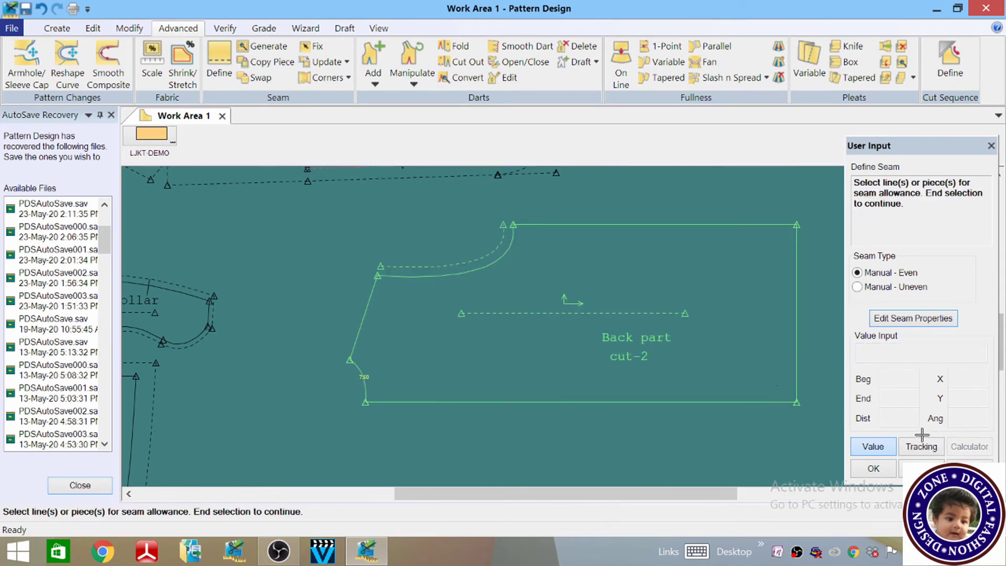
- Define an even seam allowance of 2 along the side seam of the back piece
{"action": "left_click", "coordinate": [663, 228]}
{"action": "right_click", "coordinate": [655, 213]}
{"action": "left_click", "coordinate": [656, 216]}
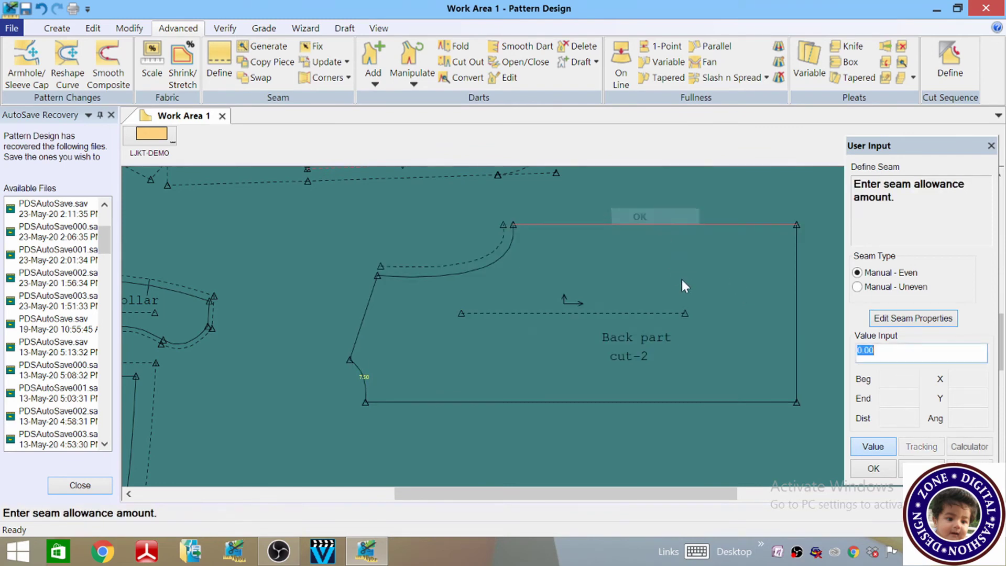
{"action": "type", "text": "1"}
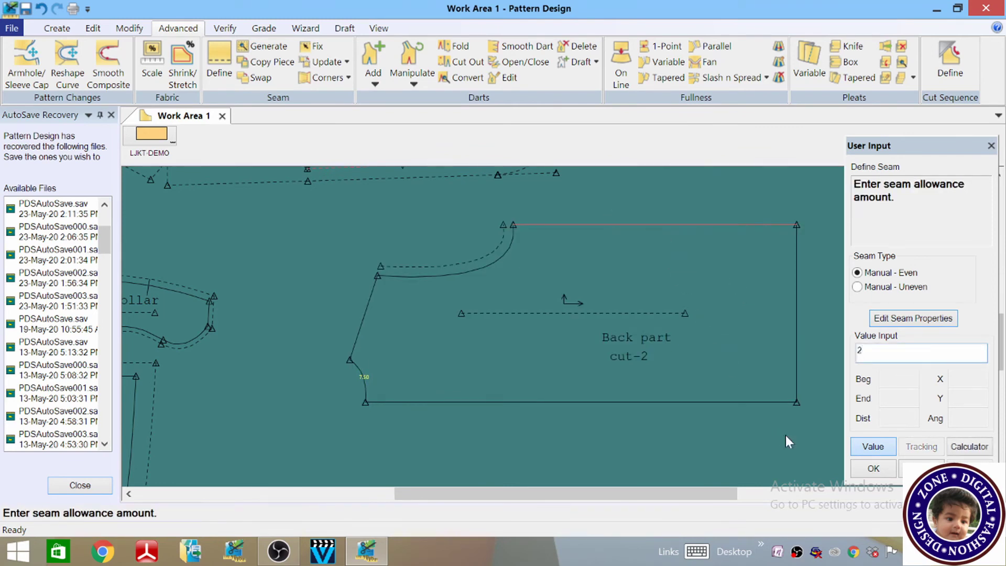
{"action": "key", "text": "Return"}
- Define an even seam allowance of 1.5 along the shoulder line of the back piece
{"action": "left_click", "coordinate": [367, 310]}
{"action": "right_click", "coordinate": [331, 270]}
{"action": "left_click", "coordinate": [332, 274]}
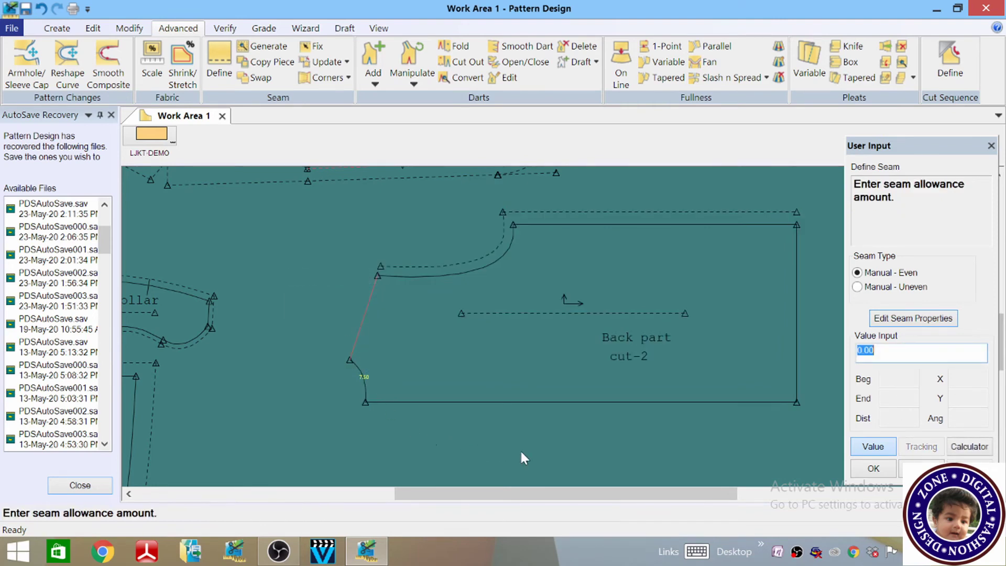
{"action": "type", "text": "1.5"}
{"action": "key", "text": "Return"}
- Define an even seam allowance of 1 along the neckline curve of the back piece and end the seam command
{"action": "scroll", "coordinate": [383, 386], "scroll_direction": "up", "scroll_amount": 3}
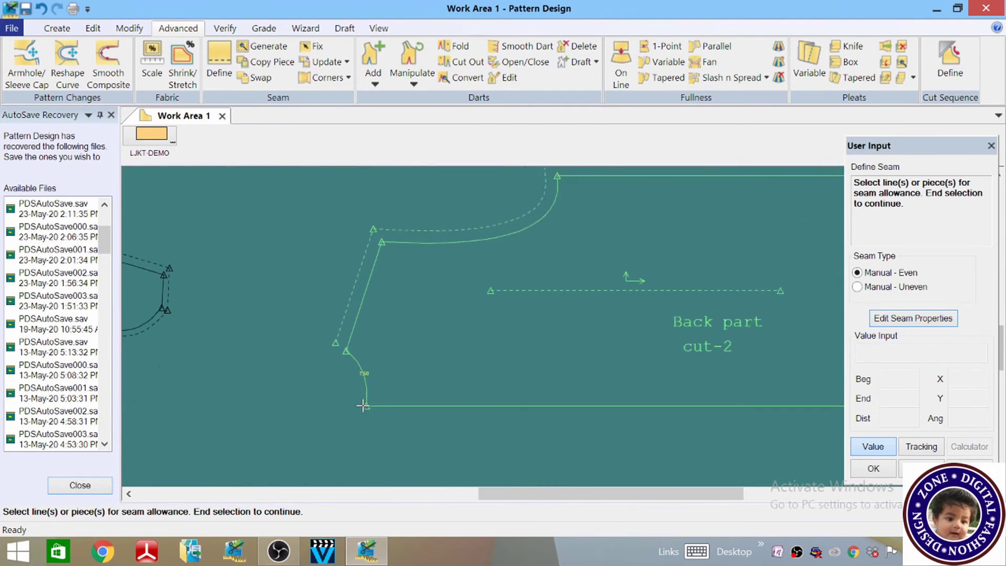
{"action": "left_click", "coordinate": [368, 371]}
{"action": "right_click", "coordinate": [356, 377]}
{"action": "left_click", "coordinate": [356, 378]}
{"action": "type", "text": "1"}
{"action": "key", "text": "Return"}
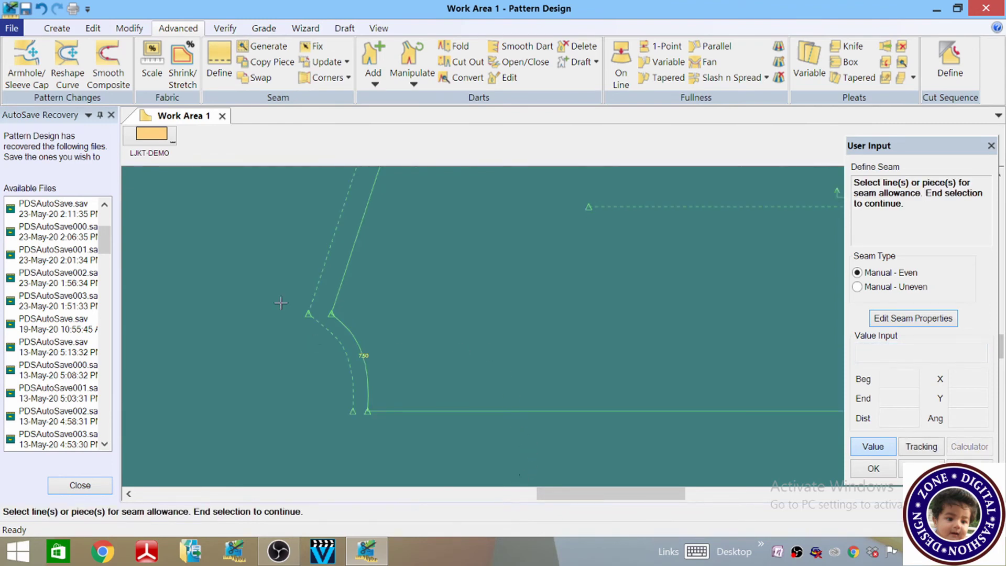
{"action": "right_click", "coordinate": [463, 313]}
{"action": "left_click", "coordinate": [480, 321]}
- Define an even seam allowance of 3 along the hem of the back piece and end the seam command
{"action": "scroll", "coordinate": [403, 397], "scroll_direction": "down", "scroll_amount": 3}
{"action": "scroll", "coordinate": [337, 431], "scroll_direction": "down", "scroll_amount": 5}
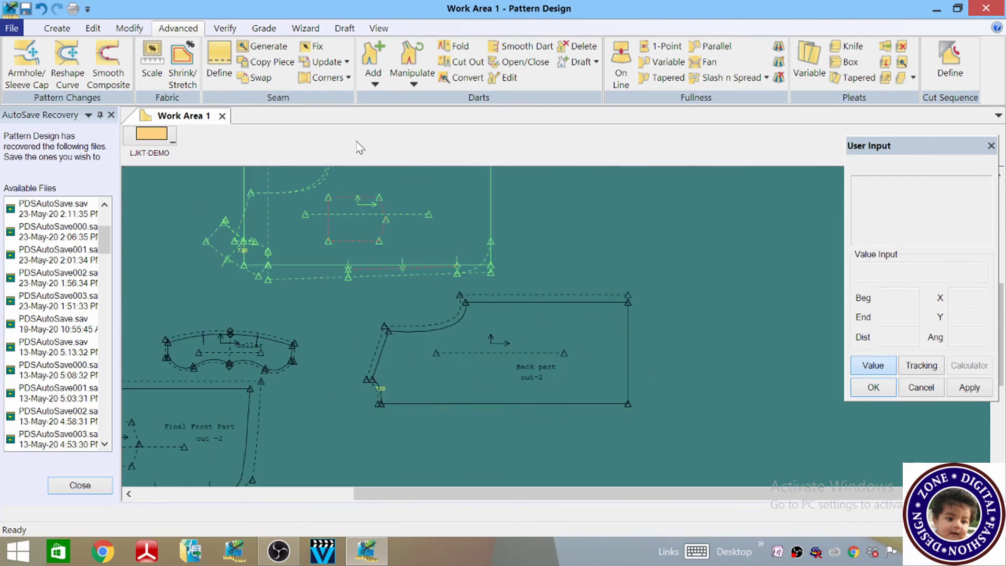
{"action": "left_click", "coordinate": [219, 63]}
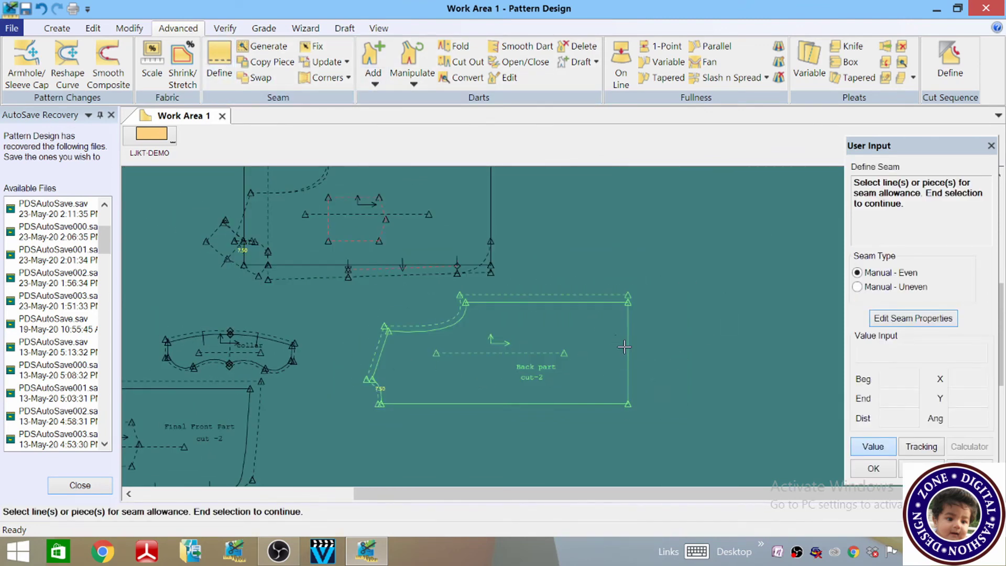
{"action": "right_click", "coordinate": [631, 330]}
{"action": "left_click", "coordinate": [676, 337]}
{"action": "type", "text": "5"}
{"action": "key", "text": "Return"}
{"action": "right_click", "coordinate": [688, 296]}
{"action": "left_click", "coordinate": [715, 301]}
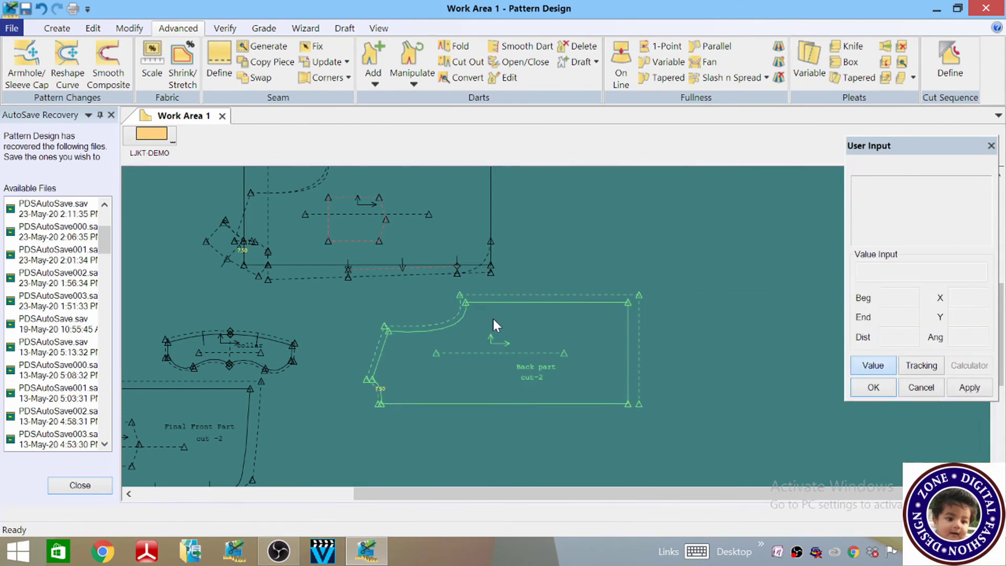
- Inspect the seam allowances around the back piece, from the neckline and shoulder to the armhole and hem
{"action": "scroll", "coordinate": [388, 362], "scroll_direction": "up", "scroll_amount": 3}
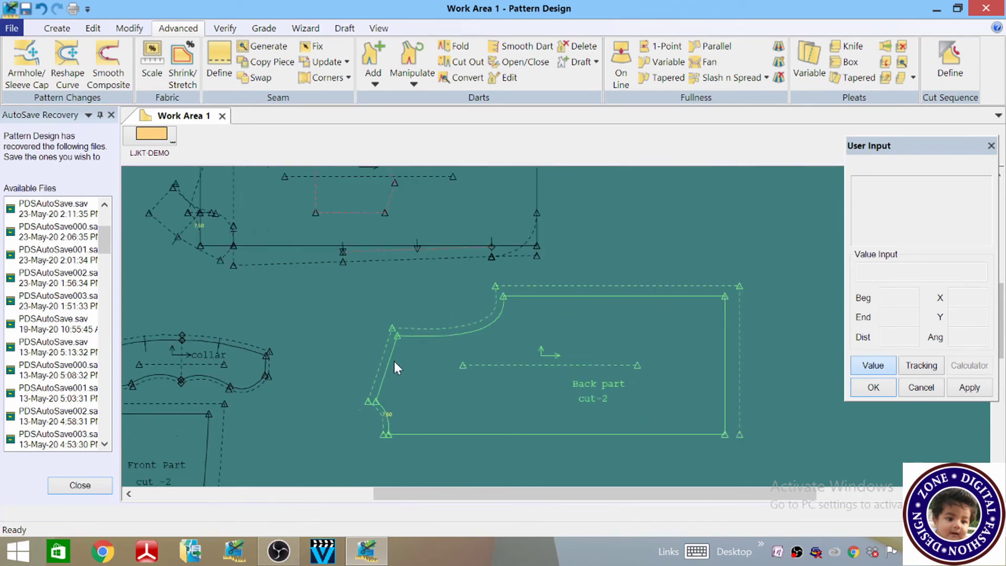
{"action": "scroll", "coordinate": [395, 298], "scroll_direction": "up", "scroll_amount": 3}
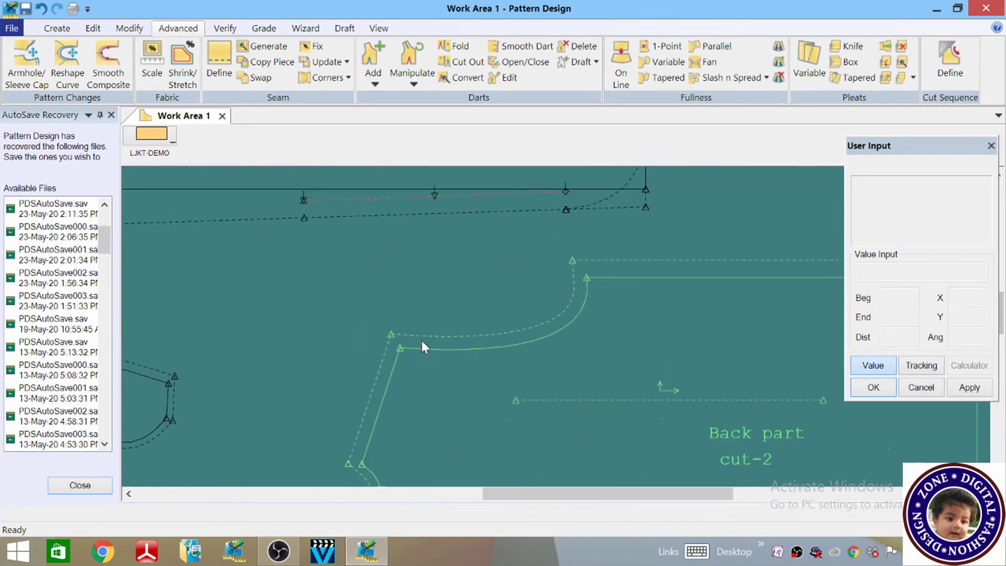
{"action": "scroll", "coordinate": [431, 227], "scroll_direction": "down", "scroll_amount": 4}
{"action": "scroll", "coordinate": [434, 401], "scroll_direction": "up", "scroll_amount": 2}
{"action": "scroll", "coordinate": [433, 450], "scroll_direction": "down", "scroll_amount": 2}
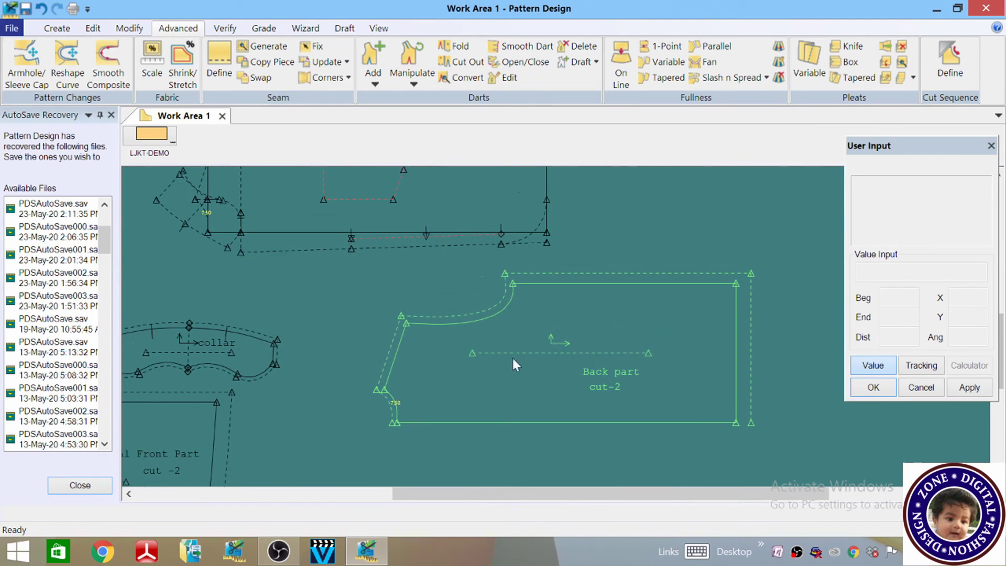
{"action": "scroll", "coordinate": [692, 330], "scroll_direction": "up", "scroll_amount": 2}
{"action": "scroll", "coordinate": [623, 293], "scroll_direction": "down", "scroll_amount": 3}
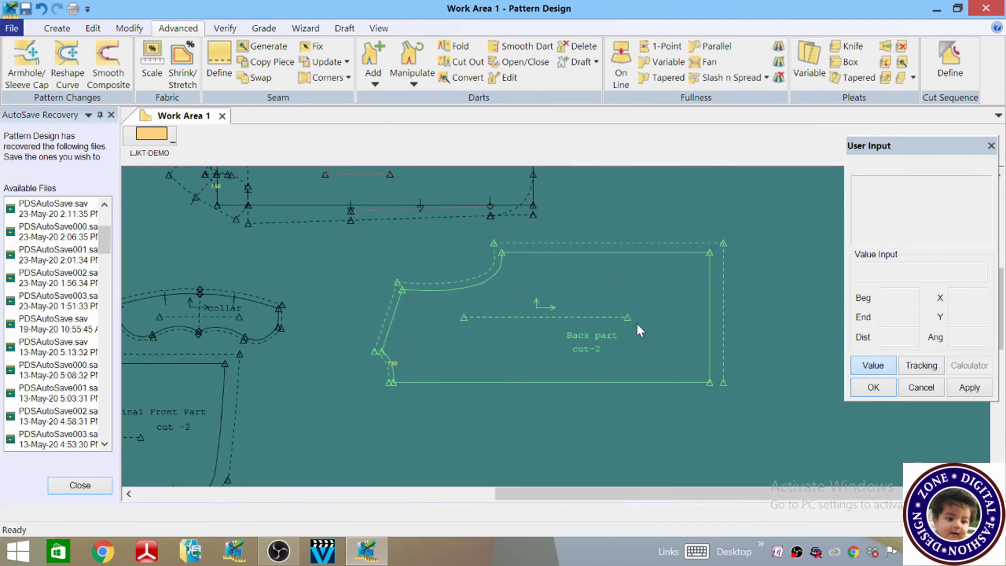
{"action": "scroll", "coordinate": [598, 324], "scroll_direction": "up", "scroll_amount": 1}
{"action": "scroll", "coordinate": [615, 366], "scroll_direction": "down", "scroll_amount": 1}
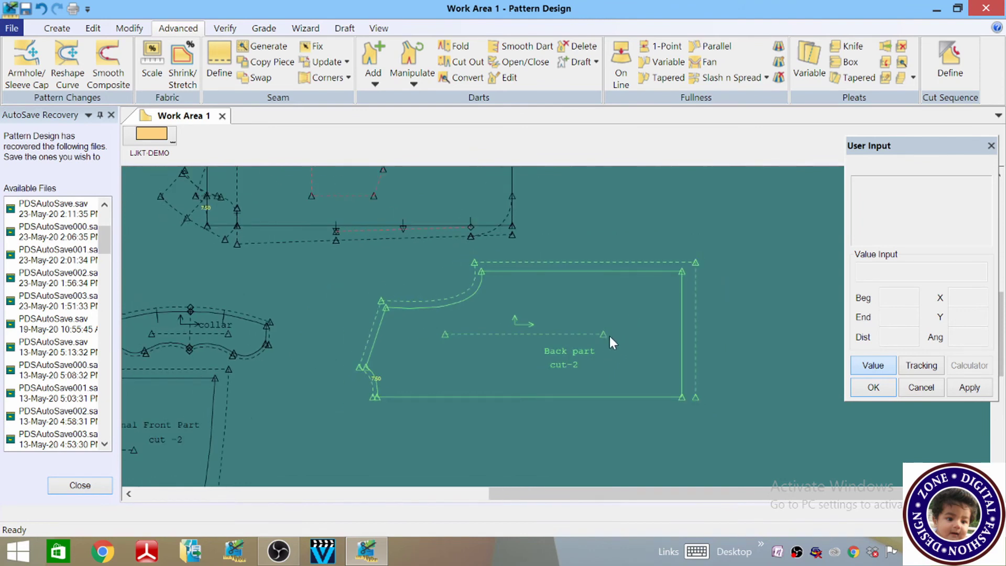
- Mirror the back piece across its centre back line with no notches and without folding it
{"action": "left_click", "coordinate": [130, 29]}
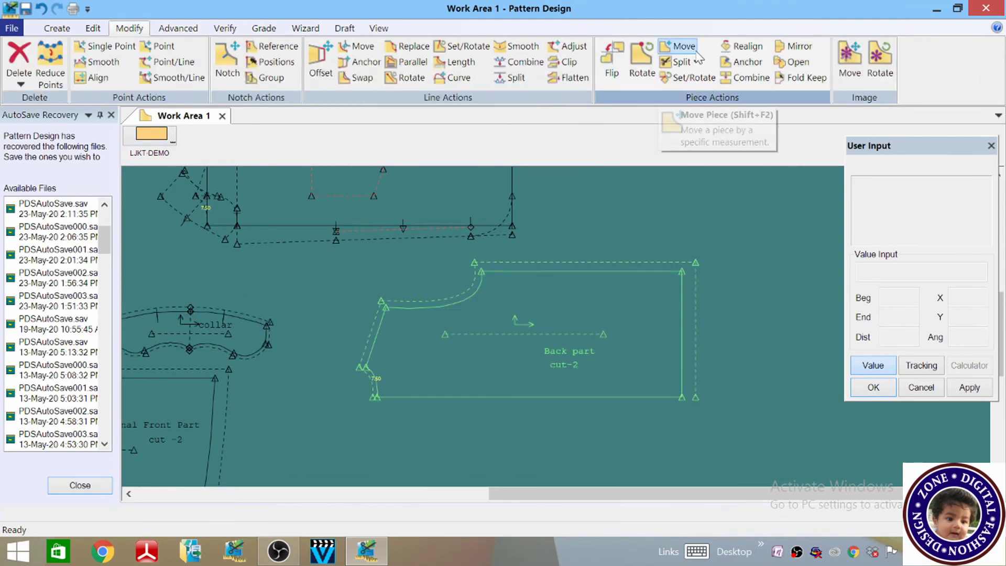
{"action": "left_click", "coordinate": [793, 46]}
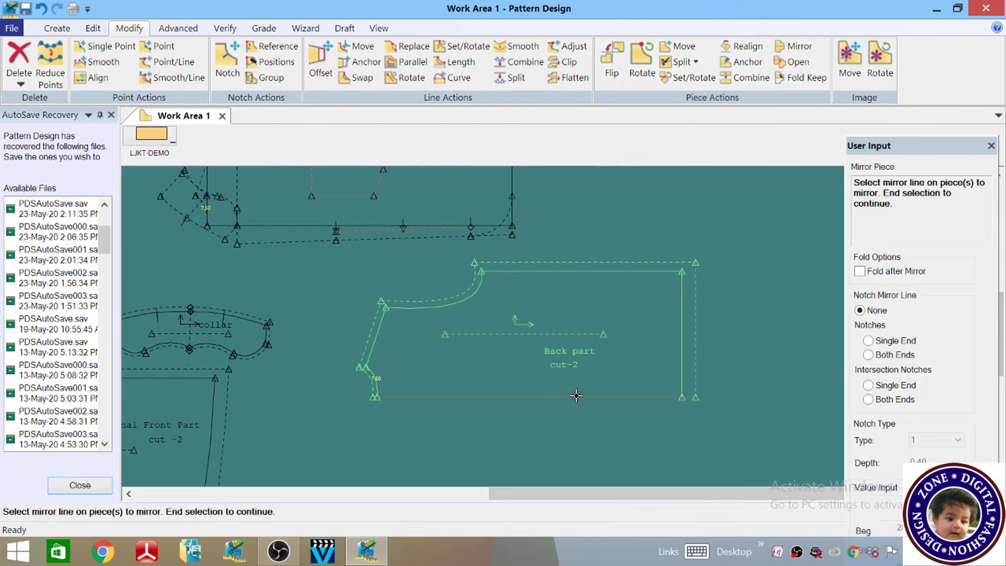
{"action": "scroll", "coordinate": [699, 265], "scroll_direction": "down", "scroll_amount": 3}
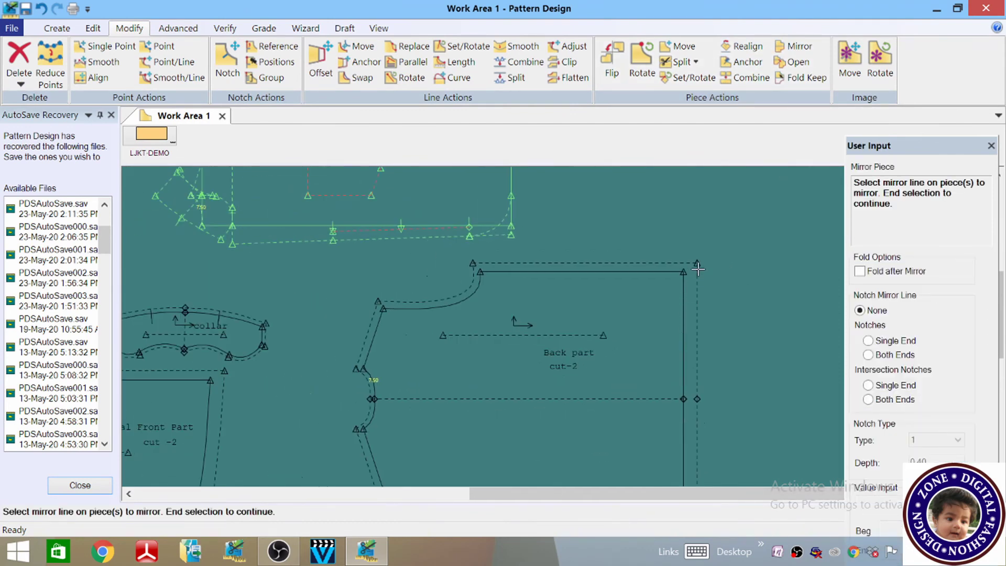
- Examine the full mirrored back piece alongside the collar and final front pieces, and end the Mirror command
{"action": "scroll", "coordinate": [699, 265], "scroll_direction": "down", "scroll_amount": 1}
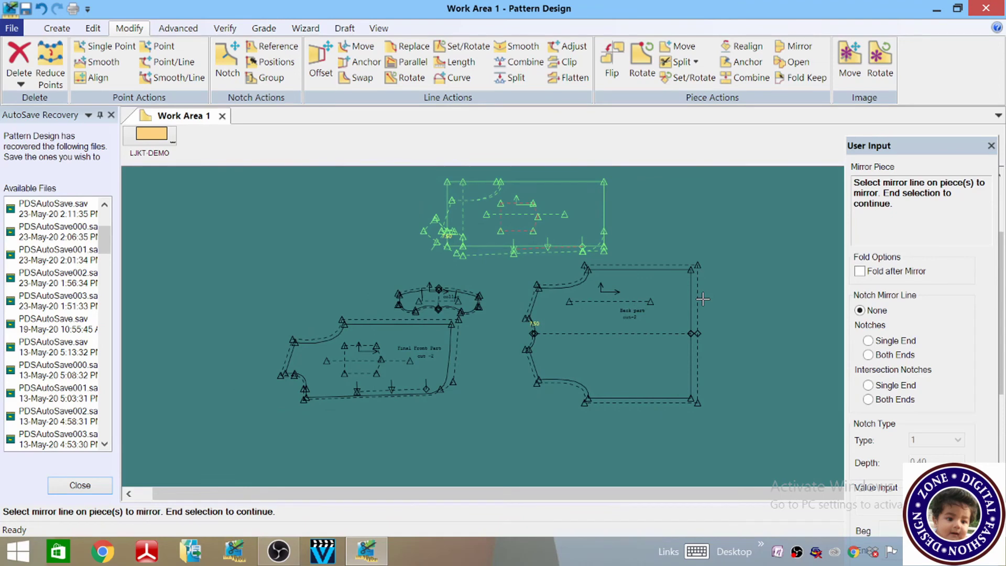
{"action": "scroll", "coordinate": [641, 345], "scroll_direction": "up", "scroll_amount": 2}
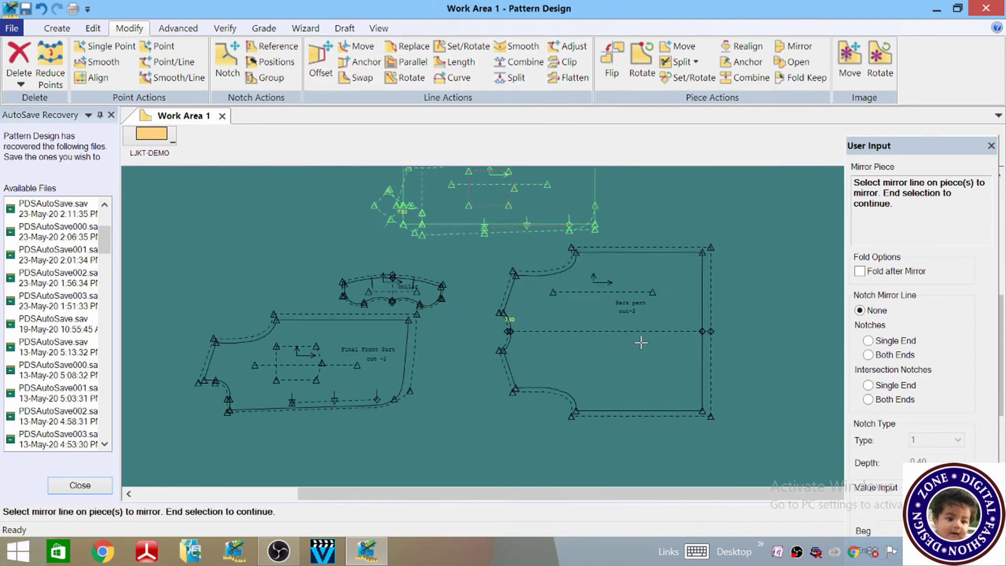
{"action": "scroll", "coordinate": [646, 311], "scroll_direction": "down", "scroll_amount": 1}
{"action": "scroll", "coordinate": [503, 362], "scroll_direction": "up", "scroll_amount": 2}
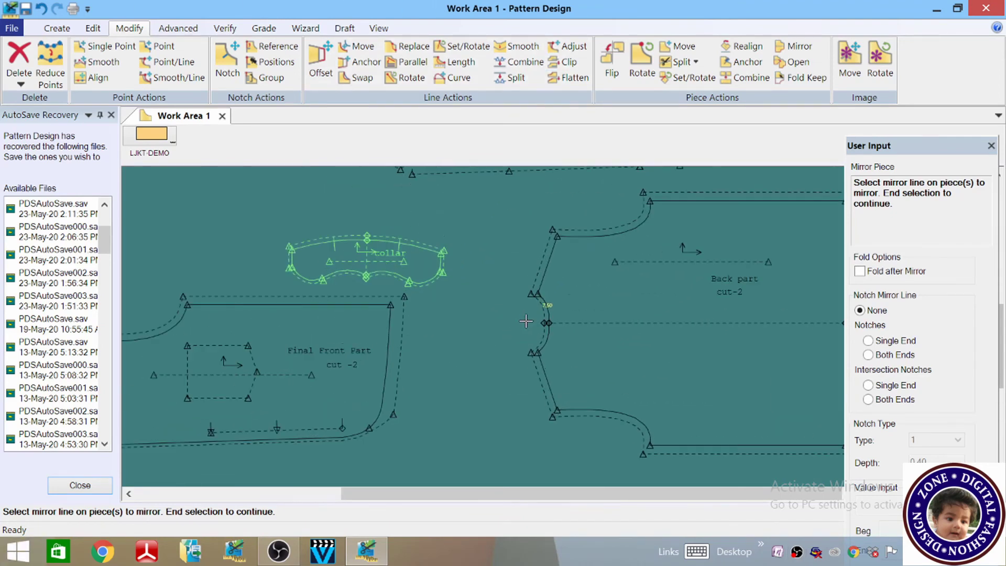
{"action": "scroll", "coordinate": [497, 341], "scroll_direction": "up", "scroll_amount": 2}
{"action": "scroll", "coordinate": [496, 341], "scroll_direction": "down", "scroll_amount": 3}
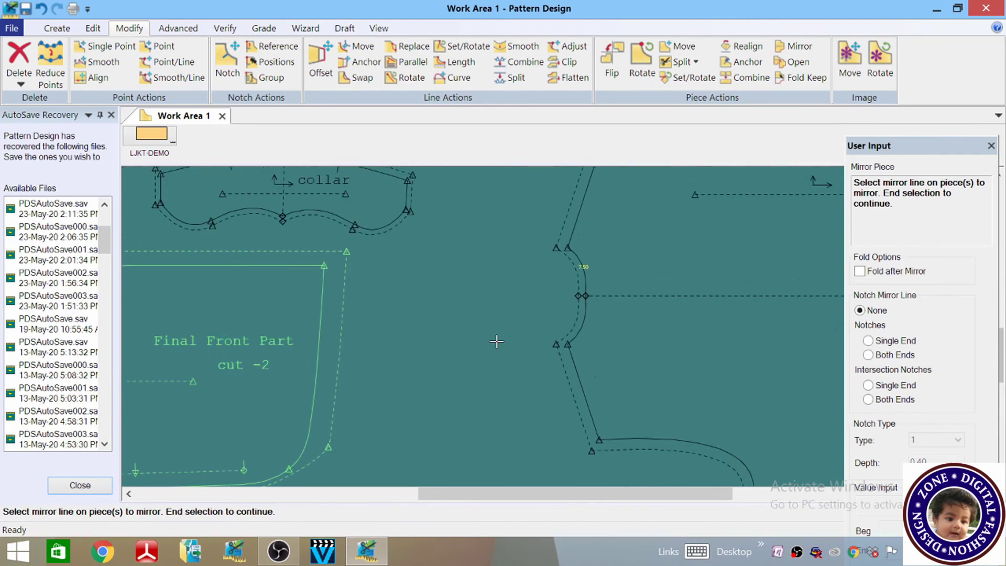
{"action": "scroll", "coordinate": [497, 341], "scroll_direction": "up", "scroll_amount": 1}
{"action": "scroll", "coordinate": [461, 319], "scroll_direction": "down", "scroll_amount": 2}
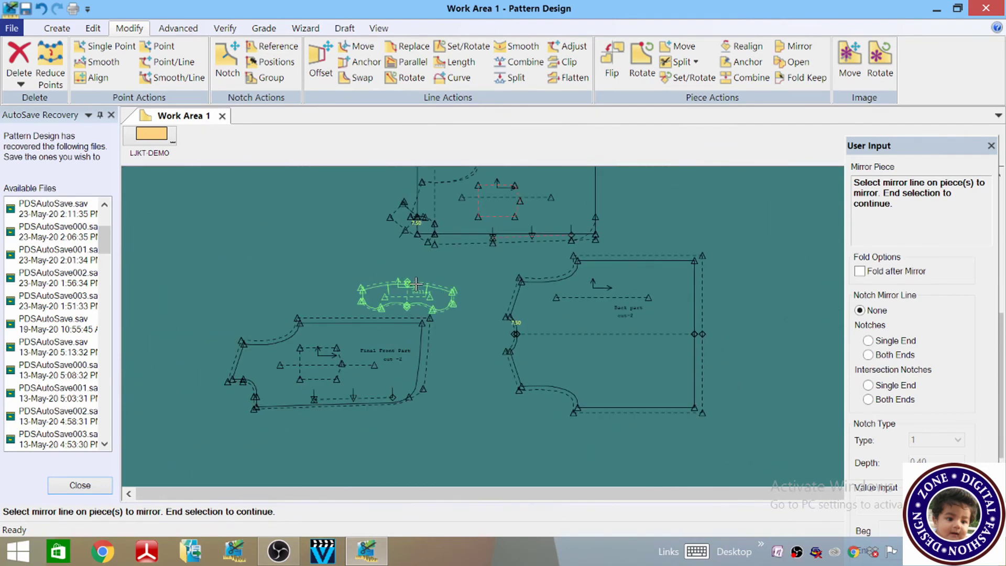
{"action": "scroll", "coordinate": [424, 296], "scroll_direction": "up", "scroll_amount": 1}
{"action": "scroll", "coordinate": [425, 296], "scroll_direction": "down", "scroll_amount": 2}
{"action": "right_click", "coordinate": [351, 265]}
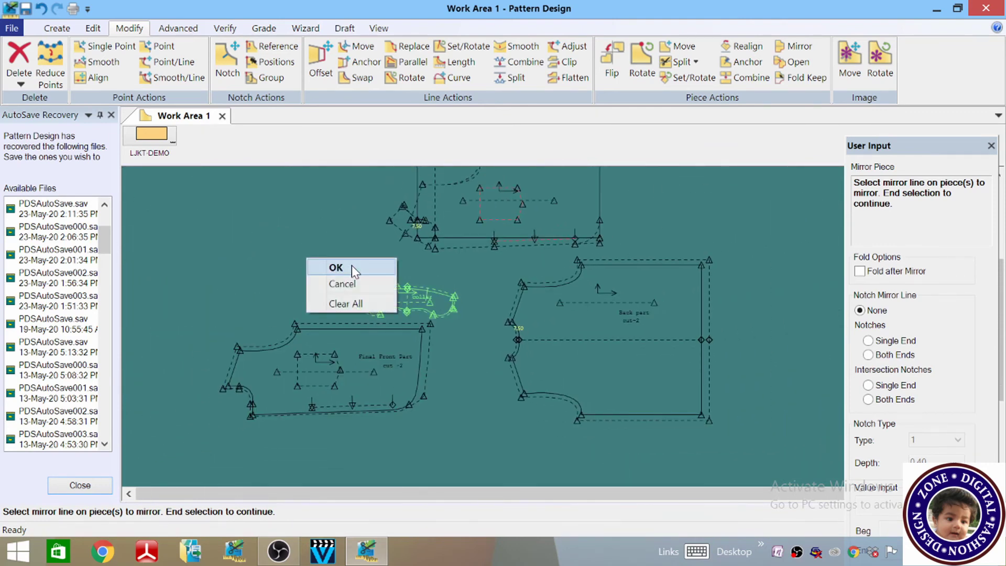
{"action": "left_click", "coordinate": [352, 265]}
{"action": "scroll", "coordinate": [422, 236], "scroll_direction": "up", "scroll_amount": 1}
{"action": "scroll", "coordinate": [349, 307], "scroll_direction": "down", "scroll_amount": 2}
- Try to trace the pocket outline inside the jacket draft as a separate piece, using the Normal trace type
{"action": "scroll", "coordinate": [477, 230], "scroll_direction": "up", "scroll_amount": 3}
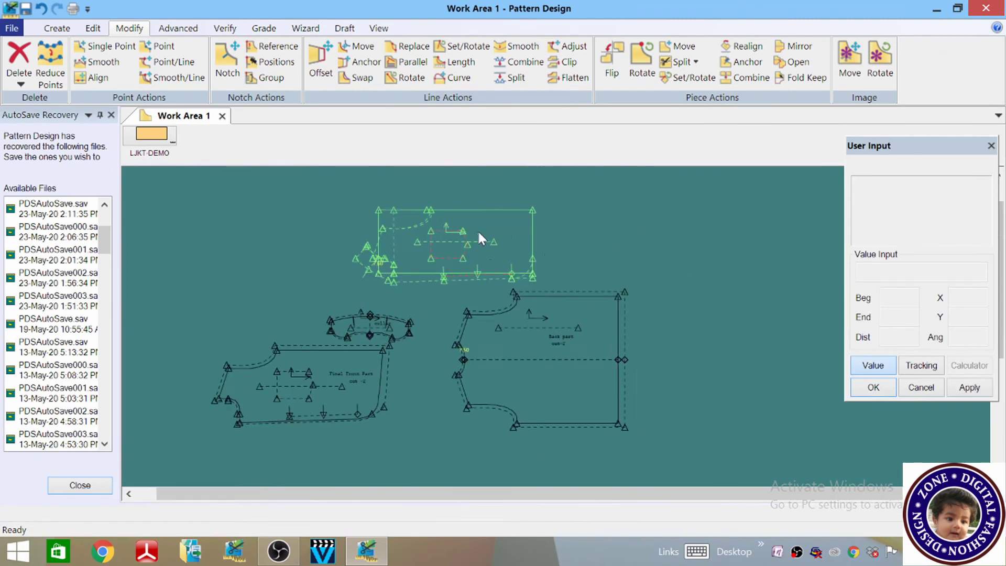
{"action": "scroll", "coordinate": [428, 254], "scroll_direction": "up", "scroll_amount": 2}
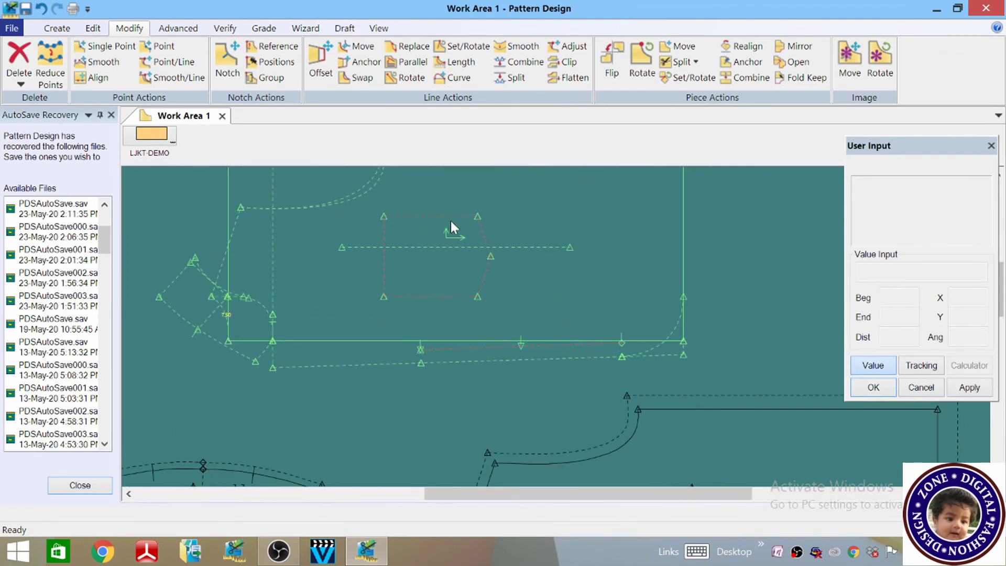
{"action": "left_click", "coordinate": [58, 32]}
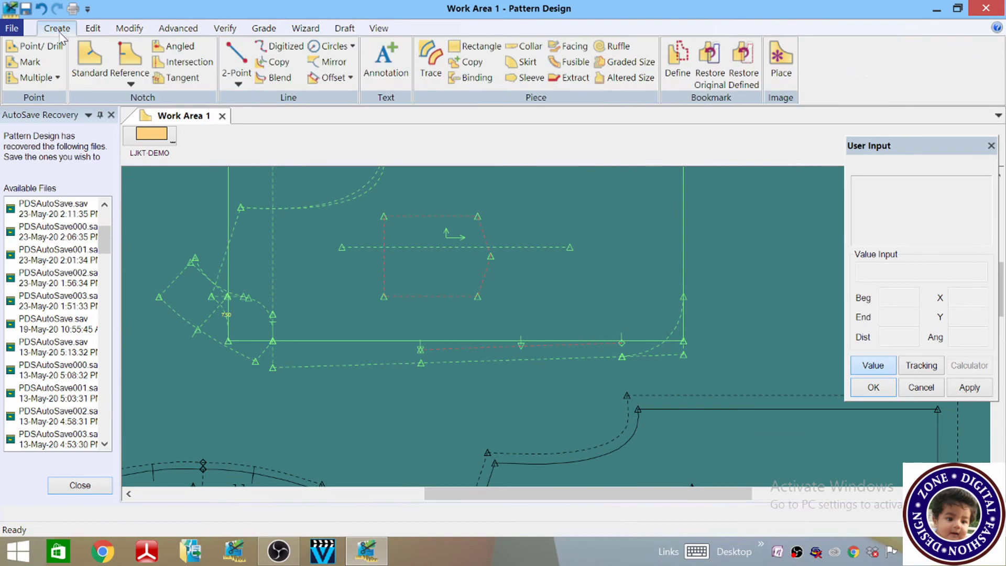
{"action": "left_click", "coordinate": [437, 63]}
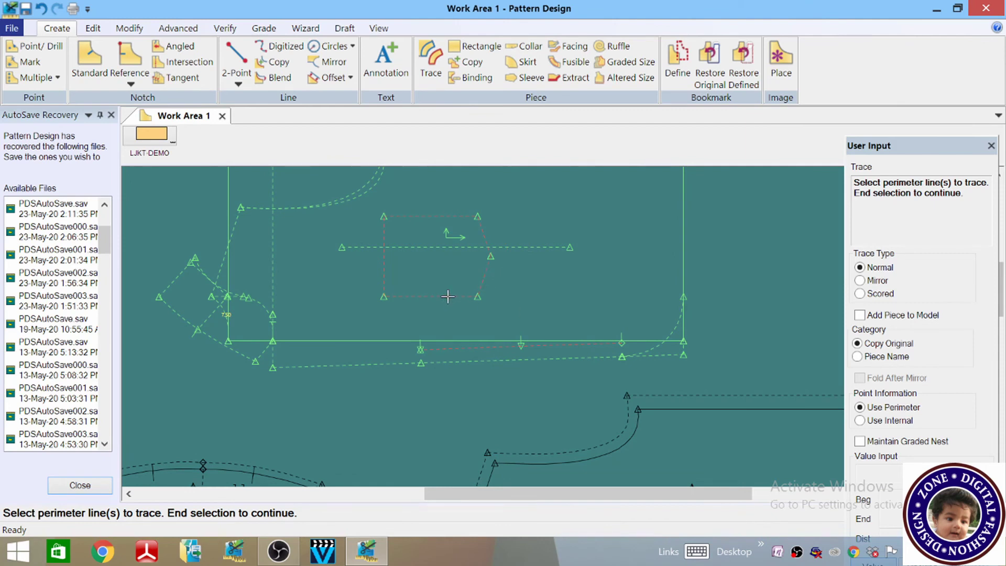
{"action": "right_click", "coordinate": [598, 209]}
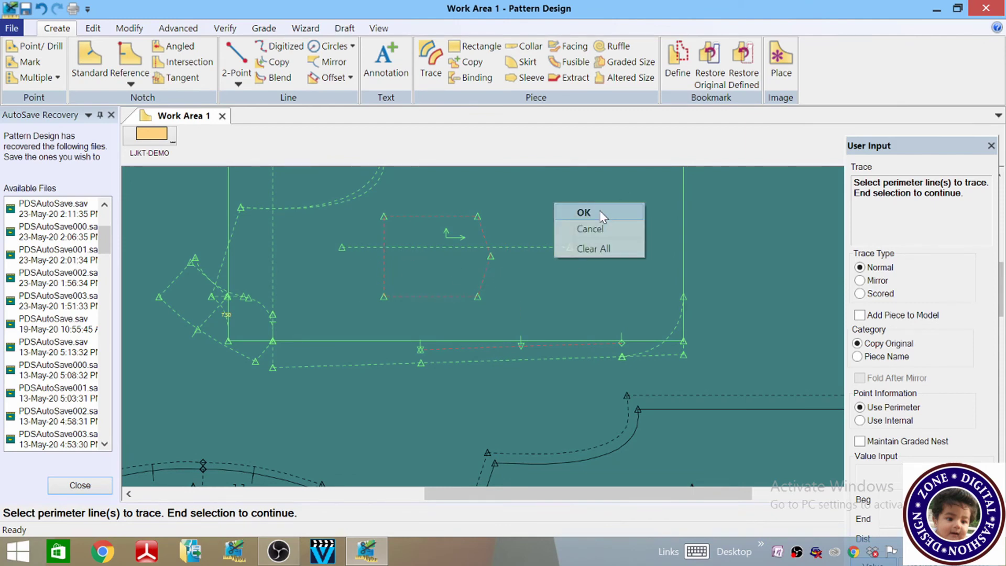
{"action": "left_click", "coordinate": [597, 211]}
{"action": "right_click", "coordinate": [597, 221]}
{"action": "left_click", "coordinate": [598, 222]}
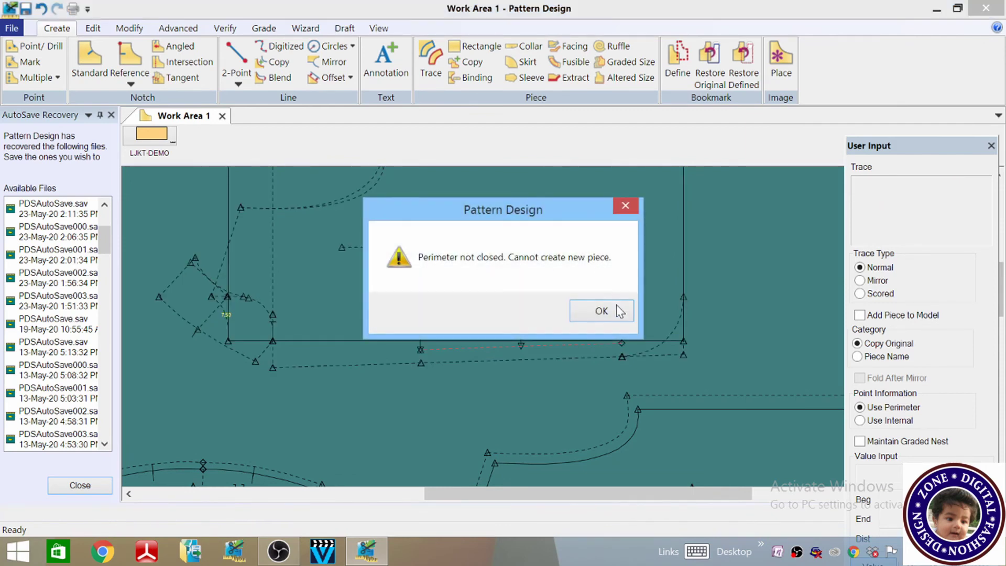
{"action": "left_click", "coordinate": [602, 309]}
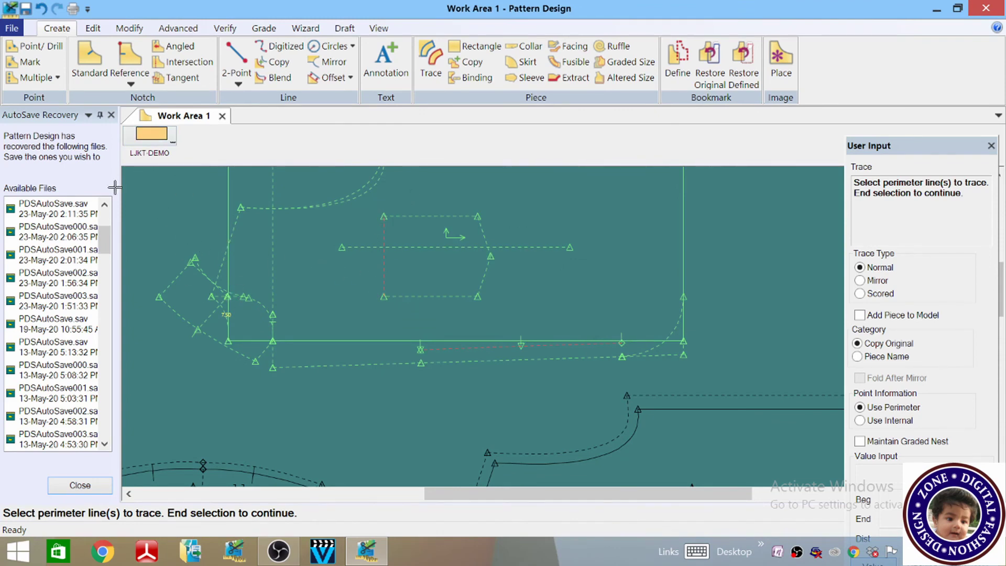
- Leave the Trace command and shift the jacket draft piece slightly down and to the right in the work area
{"action": "left_click", "coordinate": [45, 10]}
{"action": "right_click", "coordinate": [180, 258]}
{"action": "left_click", "coordinate": [164, 214]}
{"action": "left_click_drag", "start_coordinate": [164, 214], "coordinate": [267, 268]}
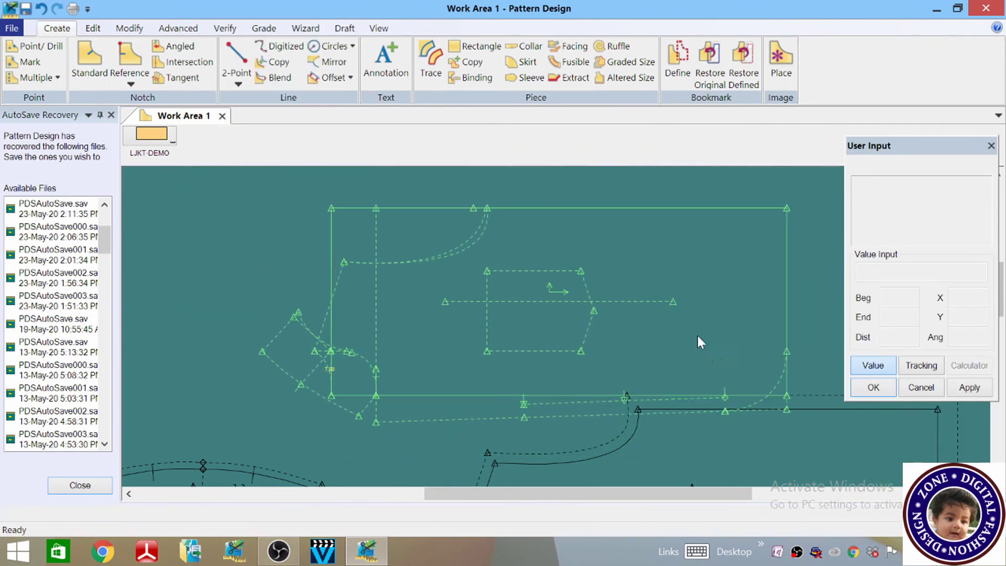
- Trace the pocket outline inside the jacket draft as a separate piece with the Normal trace type
{"action": "scroll", "coordinate": [499, 266], "scroll_direction": "up", "scroll_amount": 2}
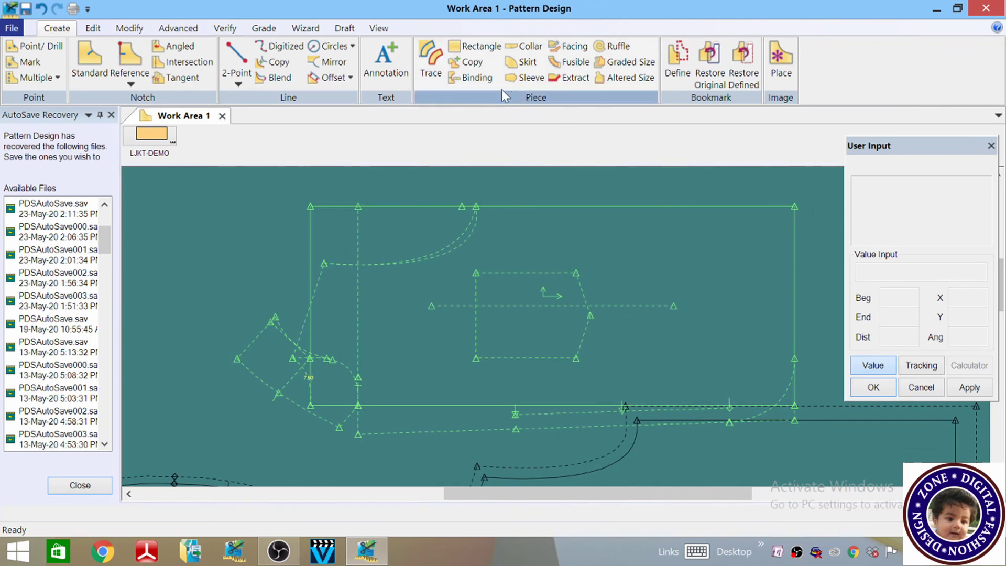
{"action": "left_click", "coordinate": [430, 62]}
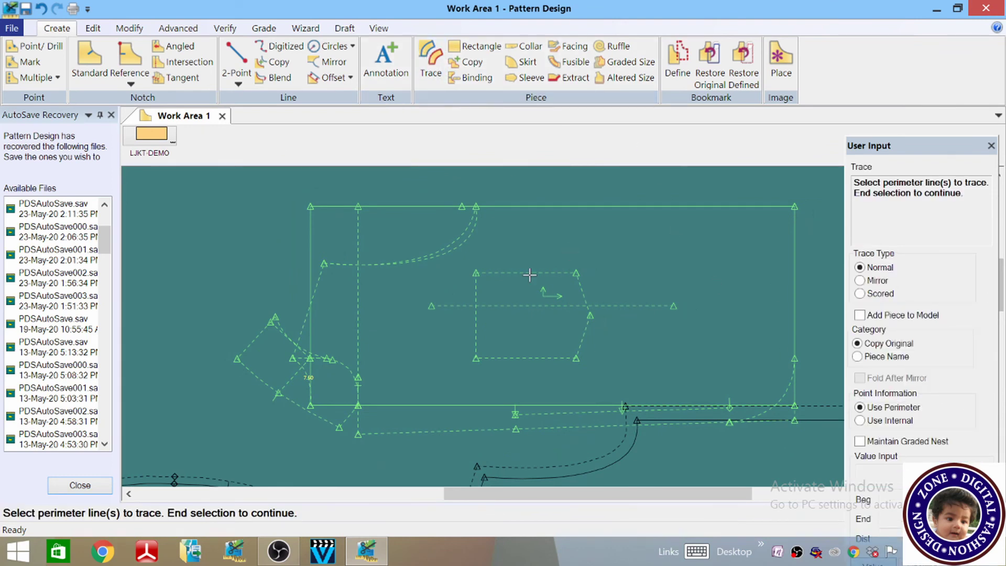
{"action": "left_click", "coordinate": [583, 298]}
{"action": "left_click", "coordinate": [583, 339]}
{"action": "left_click", "coordinate": [512, 365]}
{"action": "right_click", "coordinate": [529, 256]}
{"action": "left_click", "coordinate": [529, 257]}
{"action": "right_click", "coordinate": [536, 256]}
{"action": "left_click", "coordinate": [536, 256]}
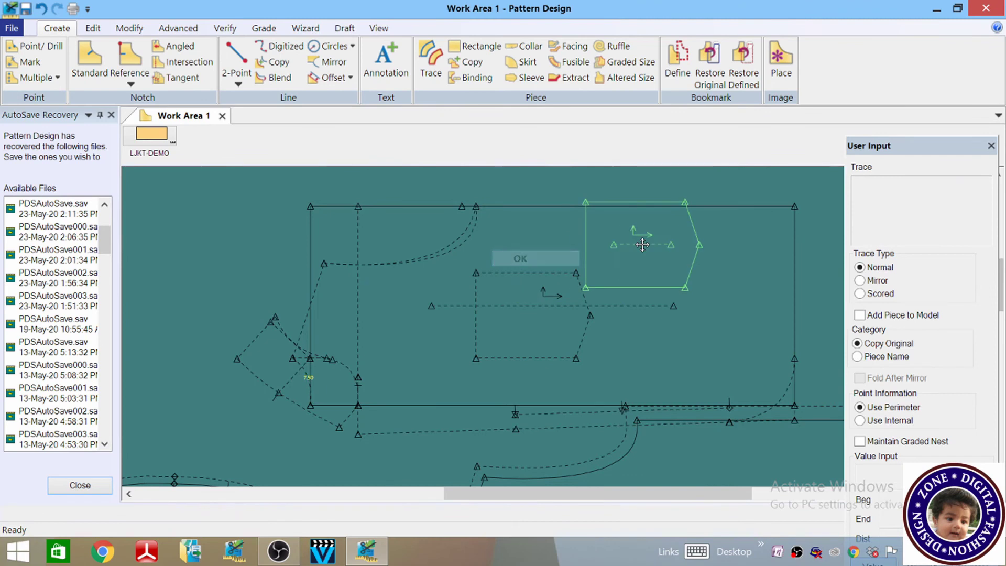
- Place the traced pocket piece in the empty area below the back piece, beside the final front piece
{"action": "scroll", "coordinate": [602, 202], "scroll_direction": "down", "scroll_amount": 3}
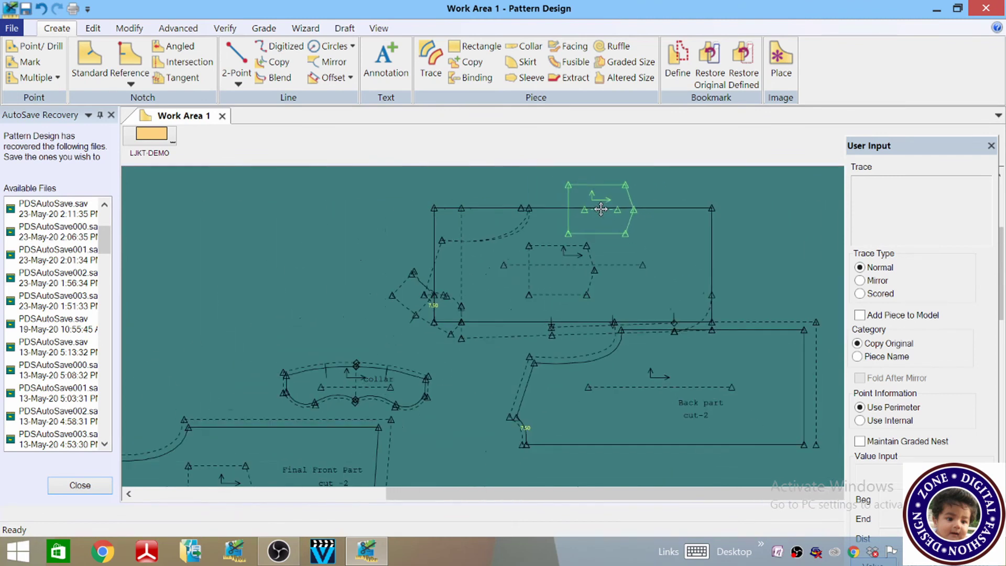
{"action": "scroll", "coordinate": [601, 210], "scroll_direction": "down", "scroll_amount": 2}
{"action": "scroll", "coordinate": [606, 224], "scroll_direction": "down", "scroll_amount": 2}
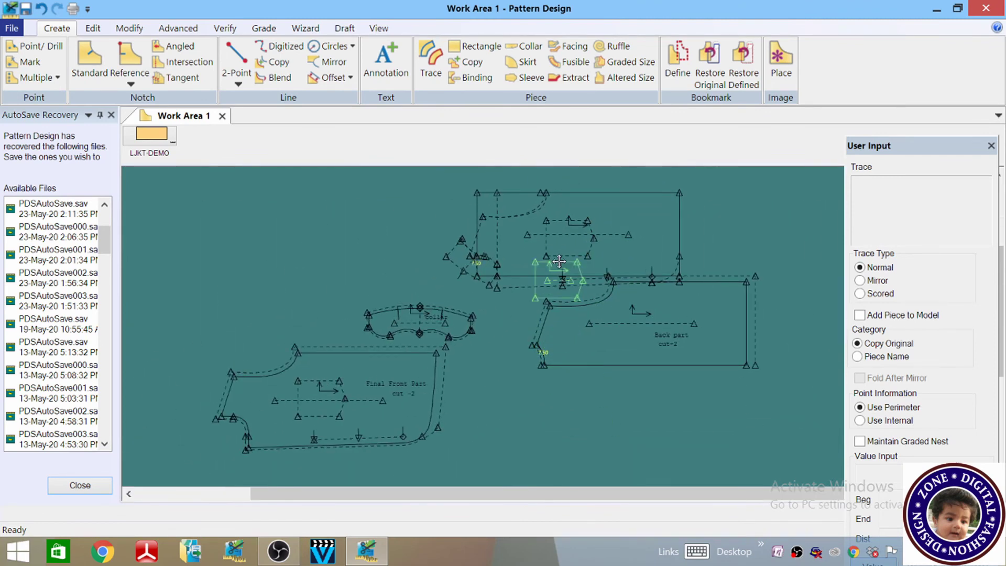
{"action": "scroll", "coordinate": [555, 273], "scroll_direction": "up", "scroll_amount": 2}
{"action": "scroll", "coordinate": [539, 225], "scroll_direction": "down", "scroll_amount": 4}
{"action": "scroll", "coordinate": [558, 399], "scroll_direction": "up", "scroll_amount": 6}
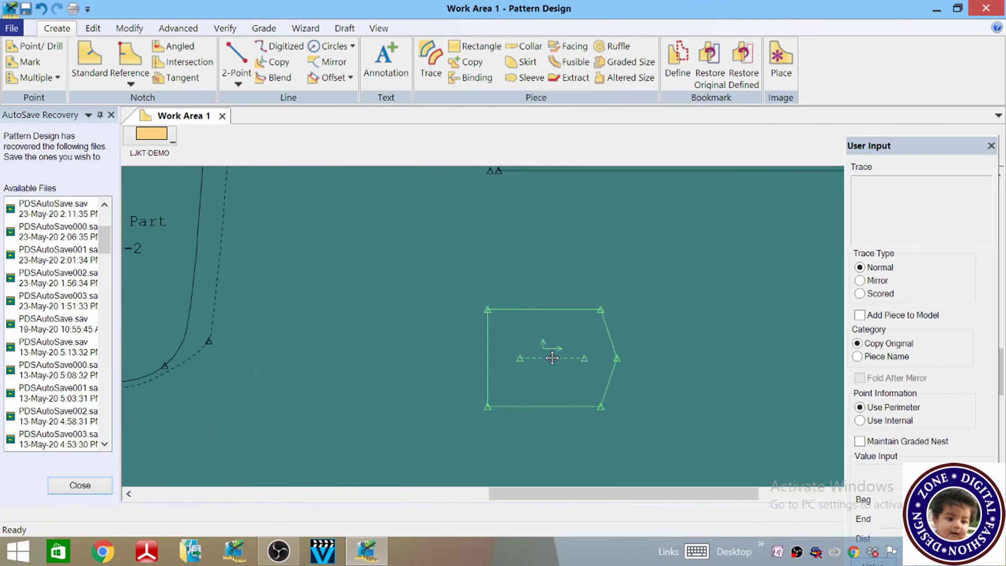
{"action": "scroll", "coordinate": [535, 315], "scroll_direction": "up", "scroll_amount": 2}
{"action": "left_click", "coordinate": [500, 282]}
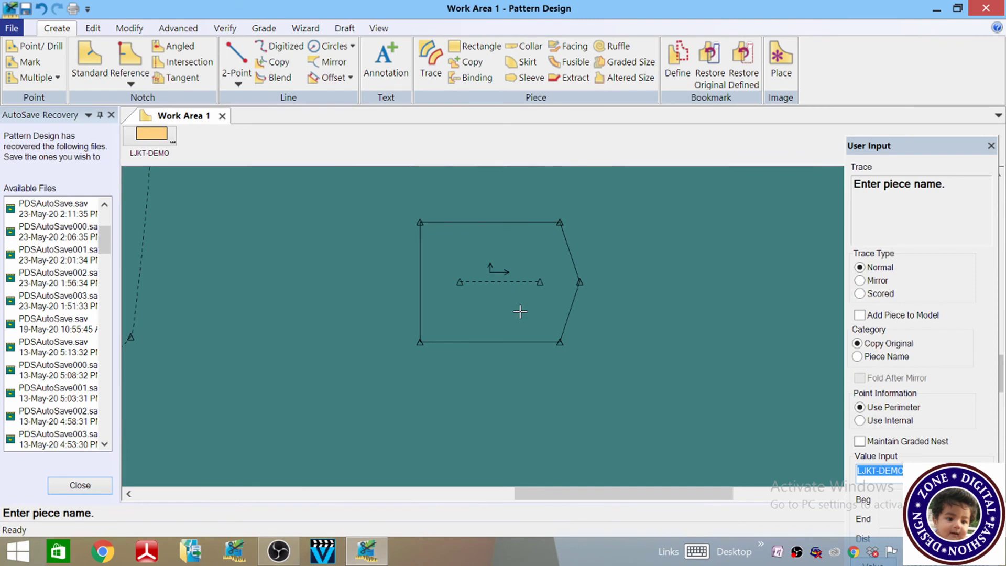
- Name the traced piece pkt and end the Trace command
{"action": "type", "text": "p"}
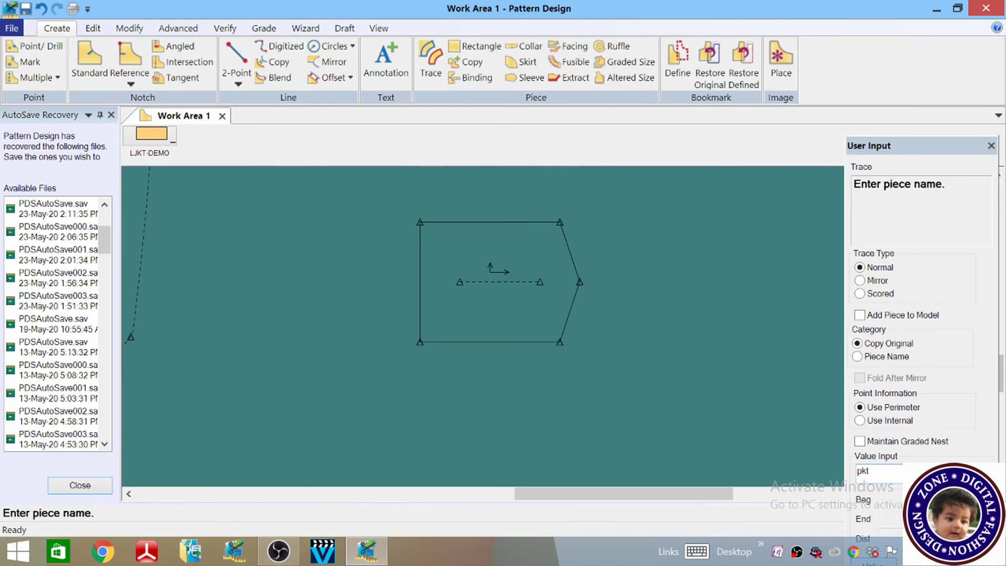
{"action": "type", "text": "kt"}
{"action": "key", "text": "Return"}
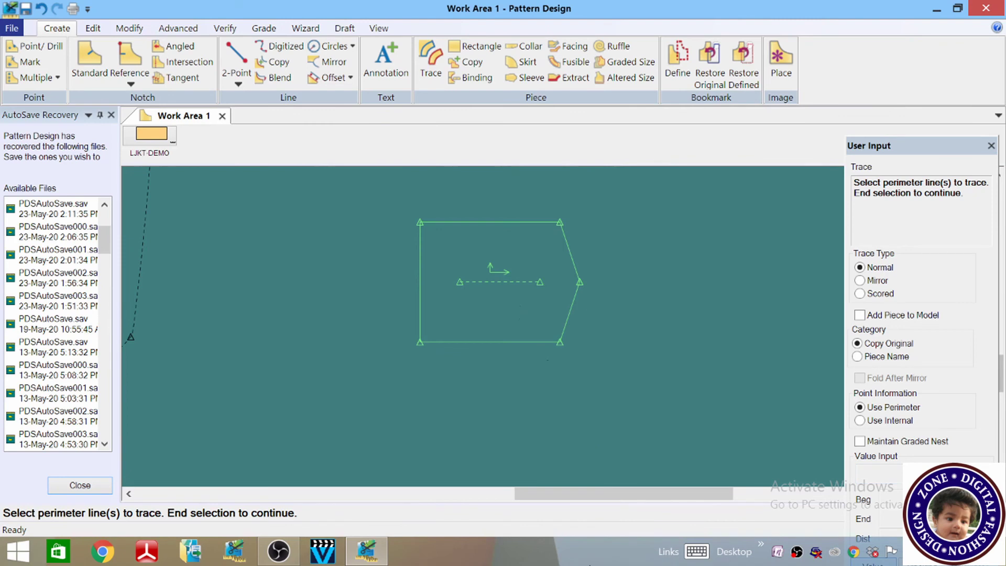
{"action": "right_click", "coordinate": [439, 257]}
{"action": "left_click", "coordinate": [450, 258]}
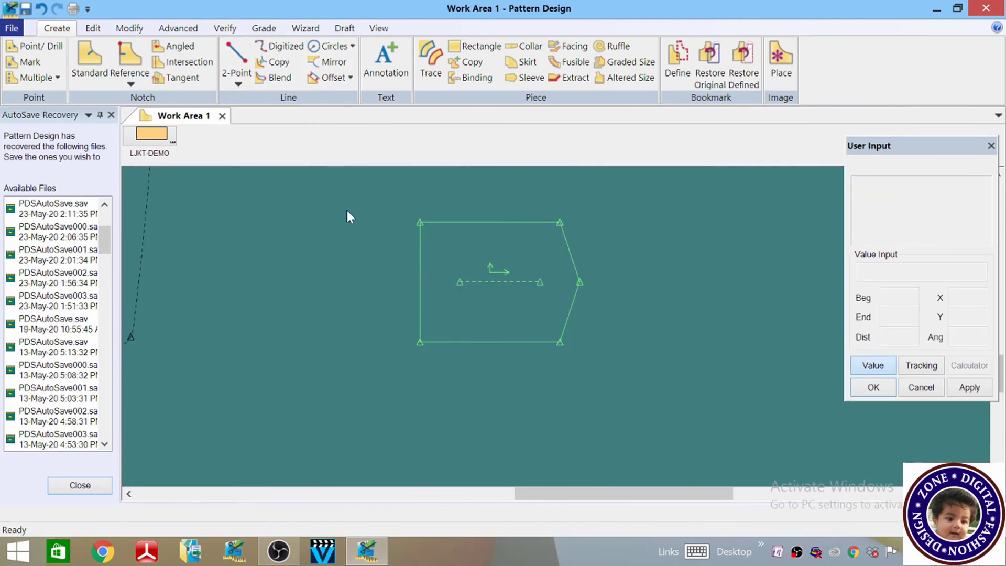
{"action": "left_click", "coordinate": [461, 295]}
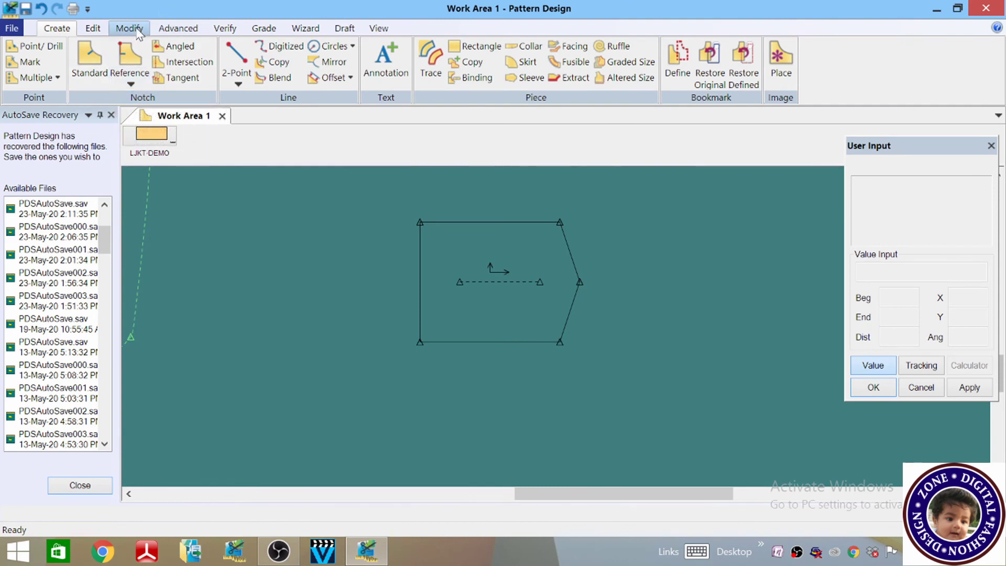
- Define an even seam allowance of 2 on the pocket's straight opening edge, opposite the pointed end
{"action": "left_click", "coordinate": [165, 30]}
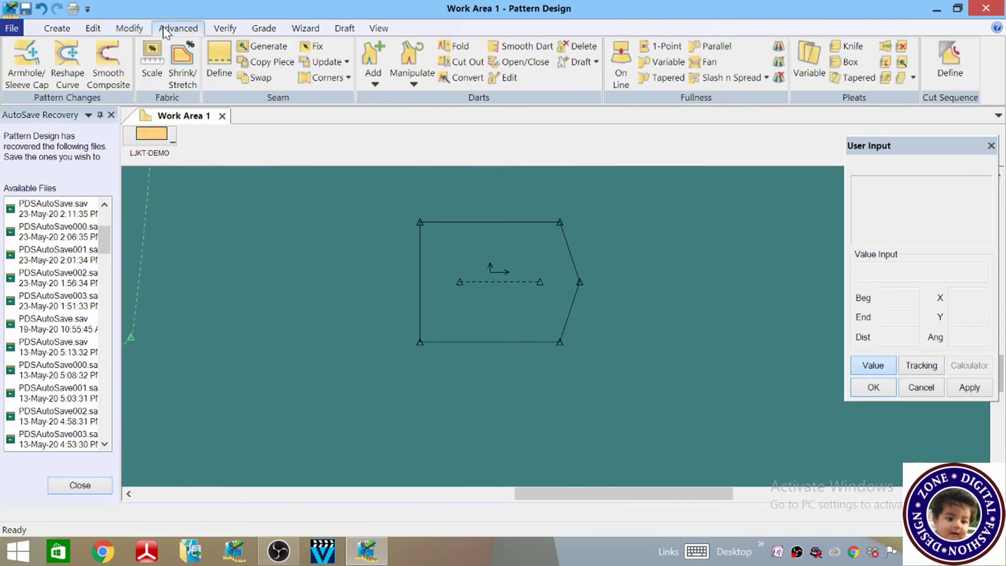
{"action": "left_click", "coordinate": [219, 62]}
{"action": "left_click", "coordinate": [417, 258]}
{"action": "right_click", "coordinate": [384, 267]}
{"action": "left_click", "coordinate": [362, 274]}
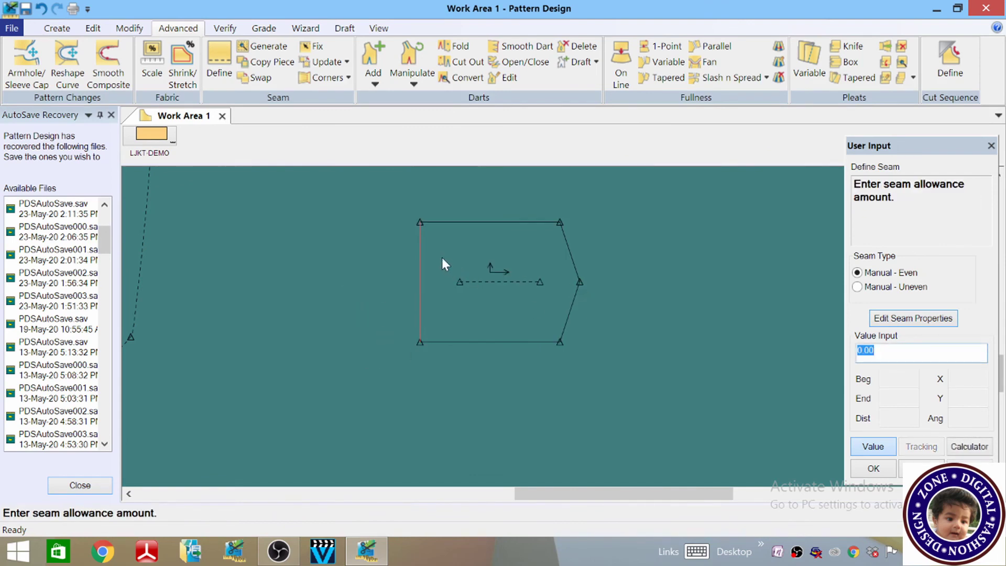
{"action": "type", "text": "2"}
{"action": "key", "text": "Return"}
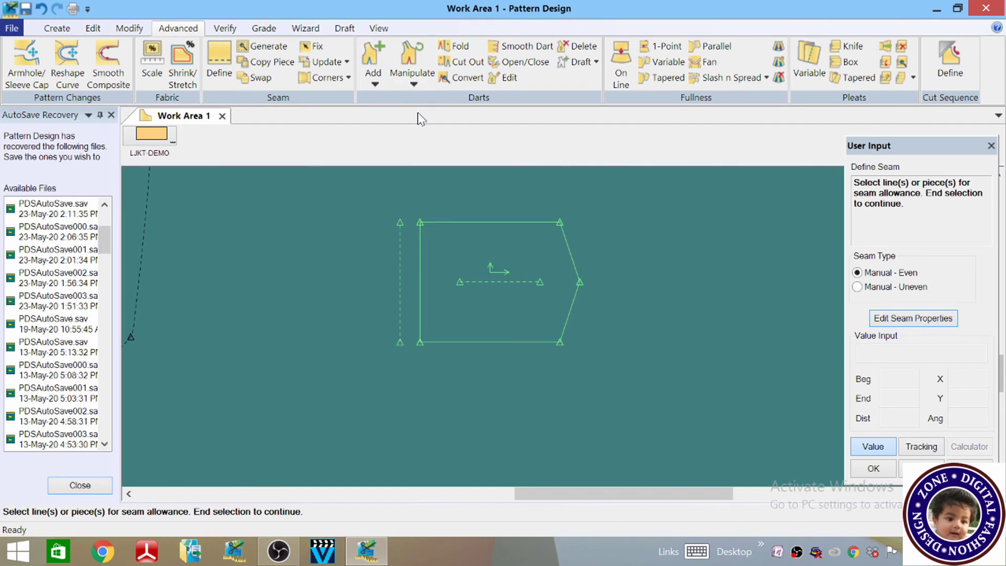
- Define an even seam allowance of 1 on the pocket's upper side edge
{"action": "left_click", "coordinate": [479, 222]}
{"action": "right_click", "coordinate": [479, 220]}
{"action": "left_click", "coordinate": [478, 218]}
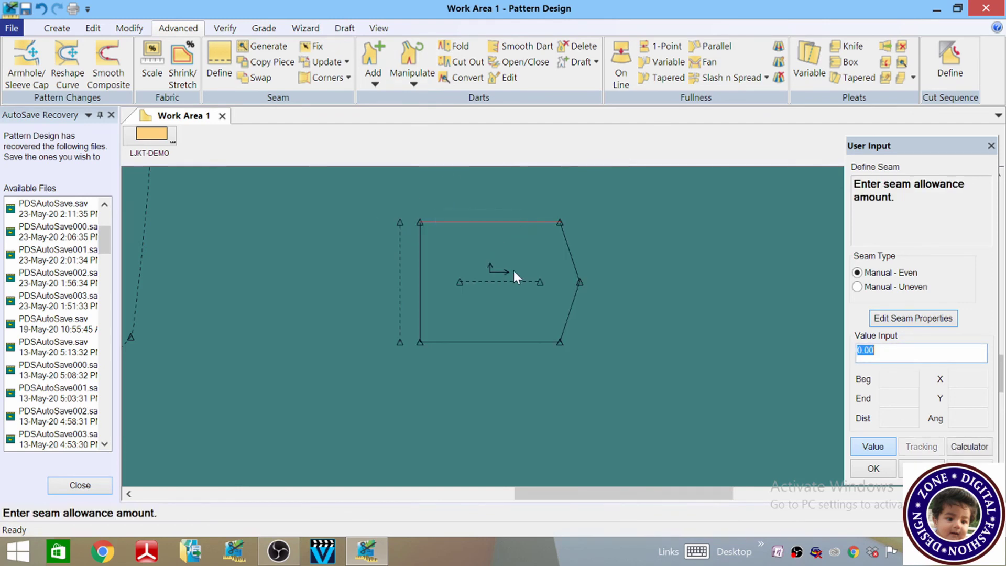
{"action": "type", "text": "1"}
{"action": "key", "text": "Return"}
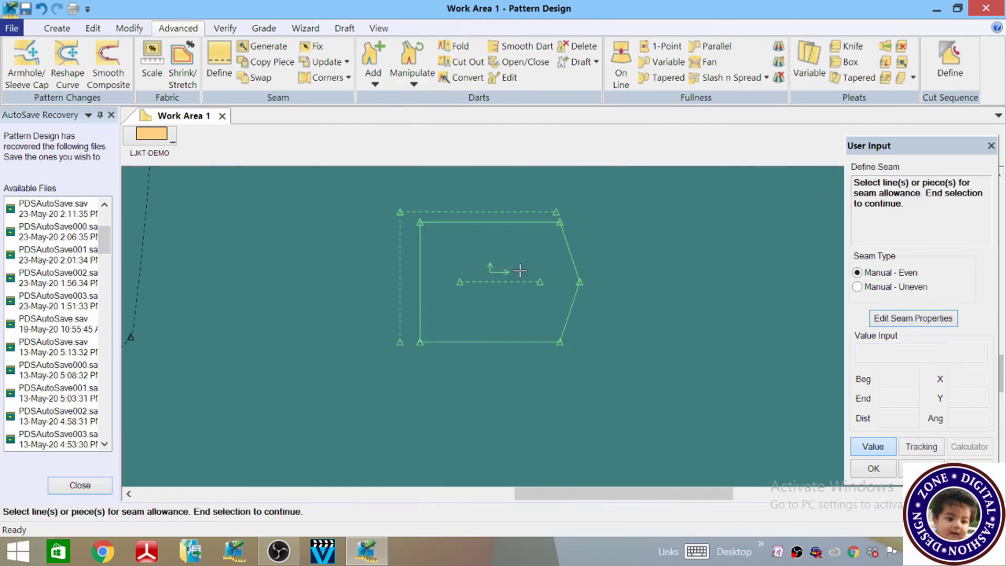
- Define an even seam allowance of 1 around the whole pocket piece and end the Define Seam command
{"action": "left_click", "coordinate": [569, 264]}
{"action": "right_click", "coordinate": [596, 262]}
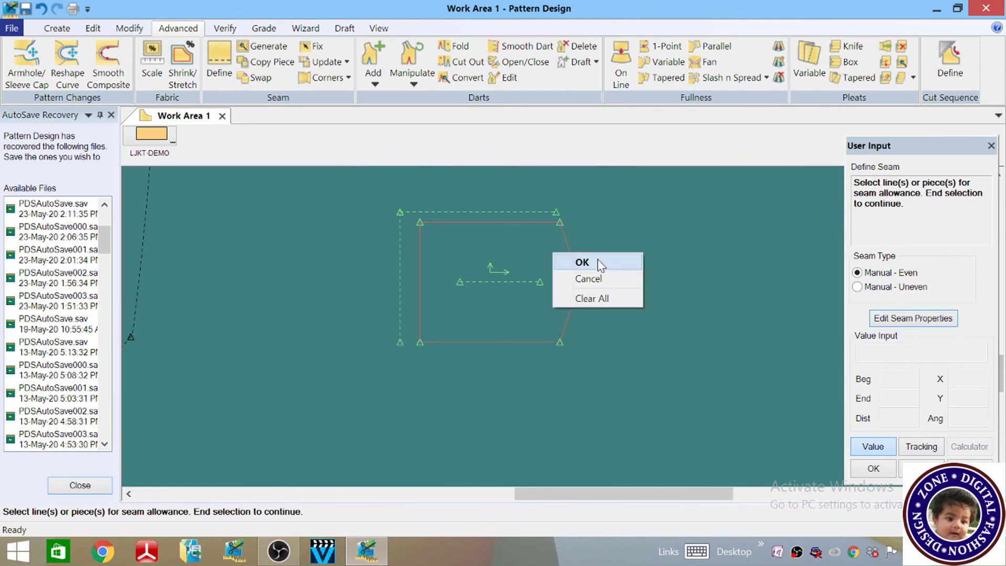
{"action": "left_click", "coordinate": [596, 263]}
{"action": "type", "text": "1"}
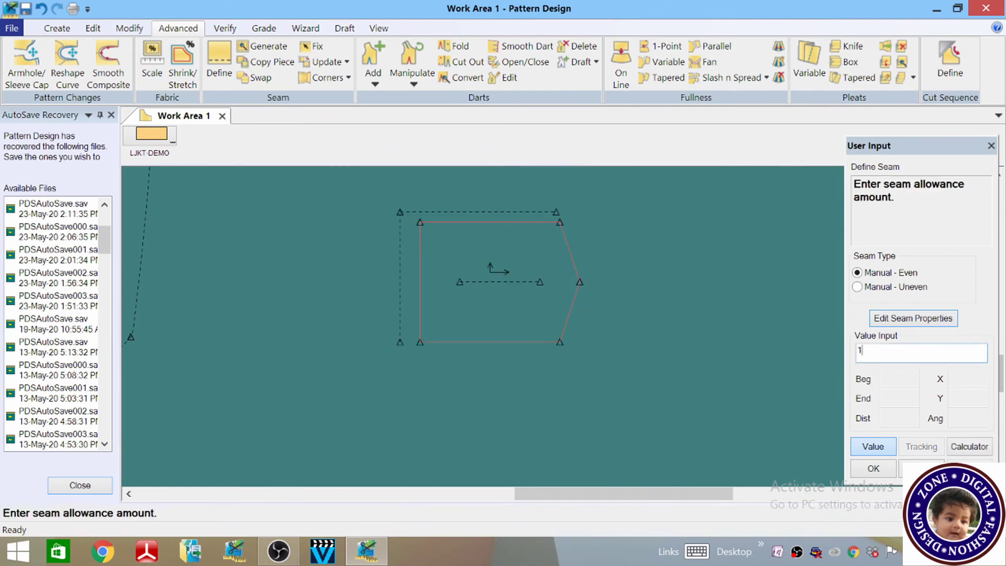
{"action": "key", "text": "Return"}
{"action": "right_click", "coordinate": [365, 293]}
{"action": "left_click", "coordinate": [366, 294]}
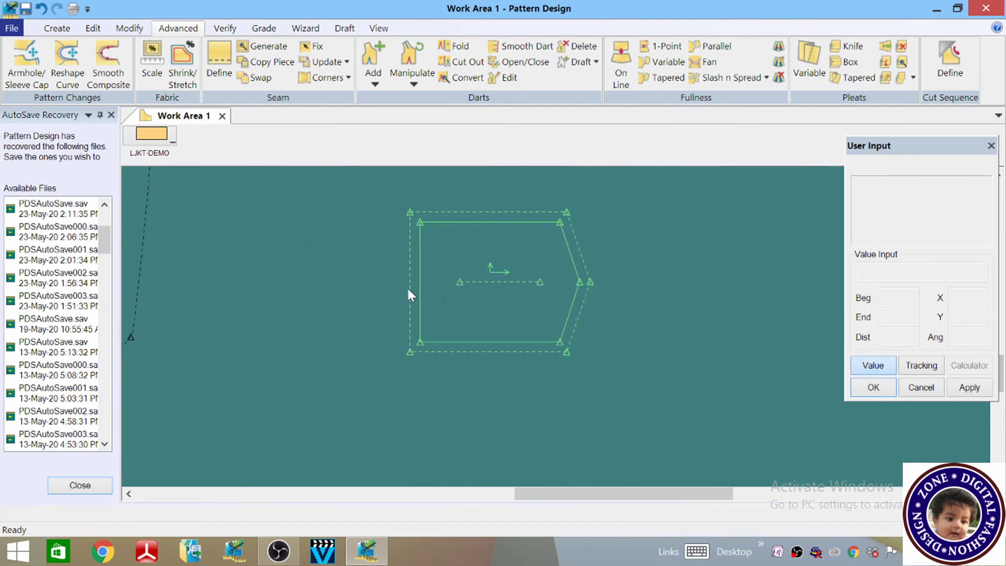
- Widen the seam allowance on the pocket's straight opening edge alone to 2, keeping the seam type Manual - Even
{"action": "scroll", "coordinate": [328, 336], "scroll_direction": "up", "scroll_amount": 1}
{"action": "scroll", "coordinate": [328, 337], "scroll_direction": "down", "scroll_amount": 1}
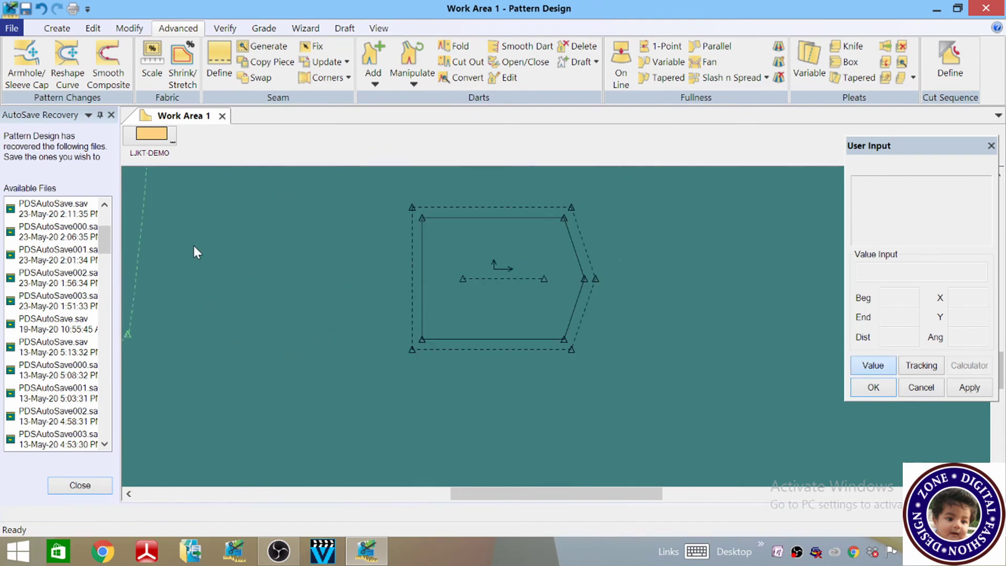
{"action": "left_click", "coordinate": [219, 62]}
{"action": "left_click", "coordinate": [422, 272]}
{"action": "right_click", "coordinate": [325, 272]}
{"action": "left_click", "coordinate": [326, 273]}
{"action": "type", "text": ".5"}
{"action": "key", "text": "Return"}
{"action": "right_click", "coordinate": [400, 316]}
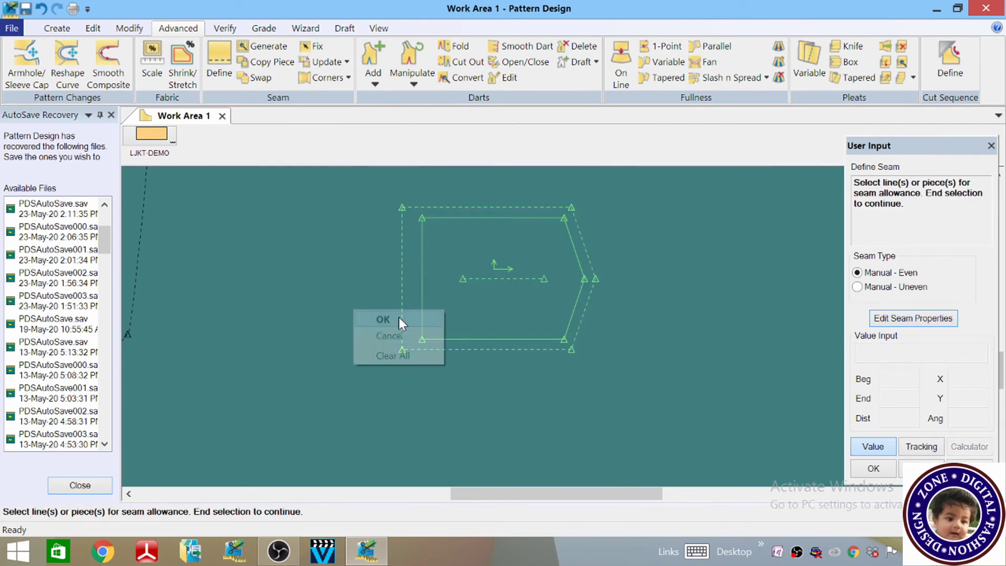
{"action": "left_click", "coordinate": [398, 316]}
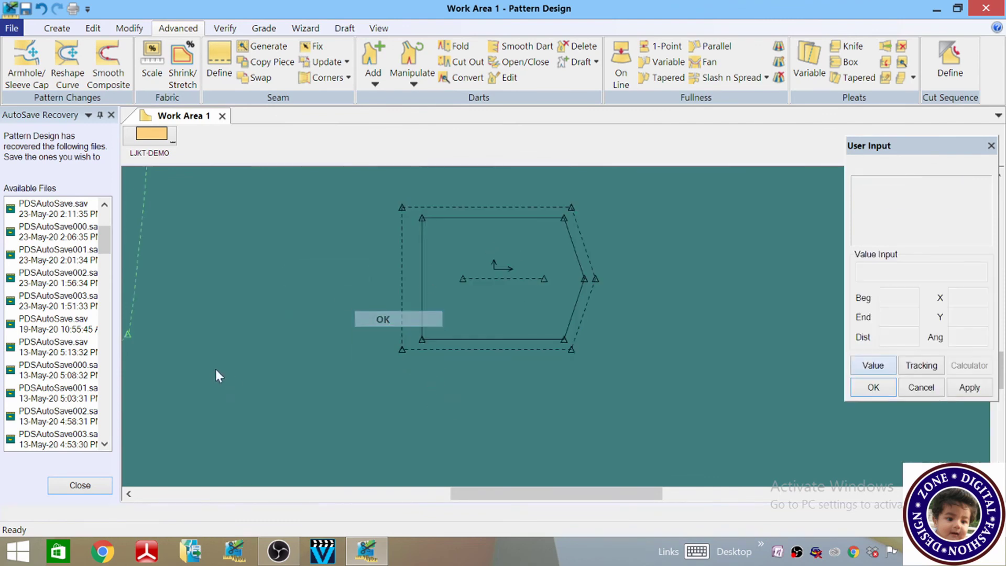
- Add the annotation "pocket" above the grain line inside the pocket piece, using the default character size, and end the Annotation command
{"action": "left_click", "coordinate": [57, 28]}
{"action": "left_click", "coordinate": [394, 75]}
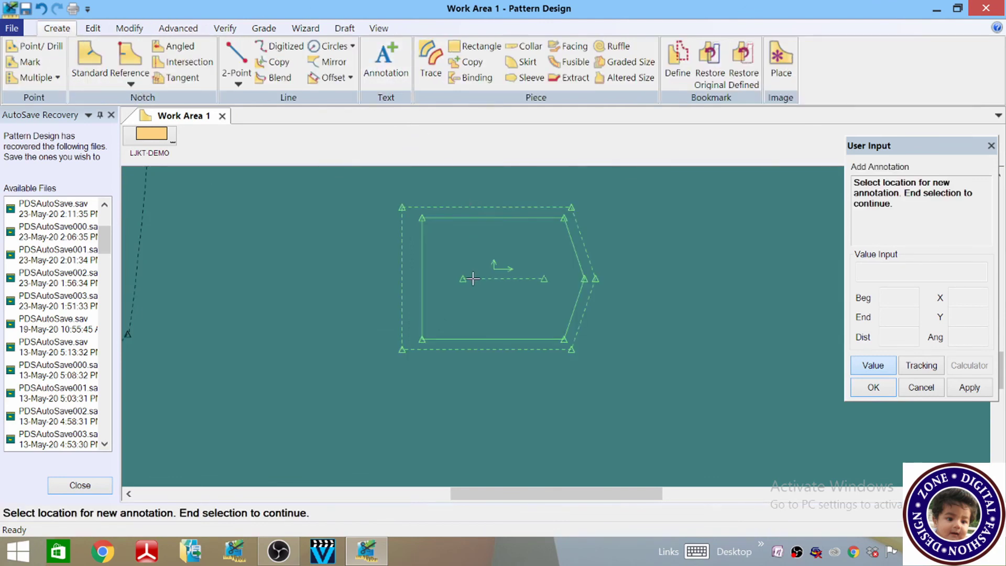
{"action": "right_click", "coordinate": [479, 245]}
{"action": "left_click", "coordinate": [466, 245]}
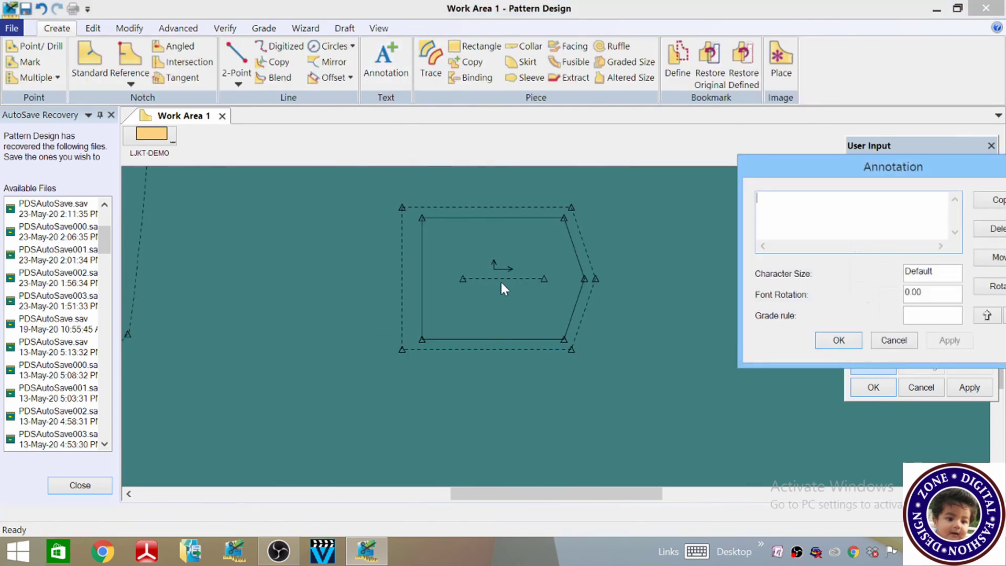
{"action": "type", "text": "pockr"}
{"action": "key", "text": "BackSpace"}
{"action": "type", "text": "et"}
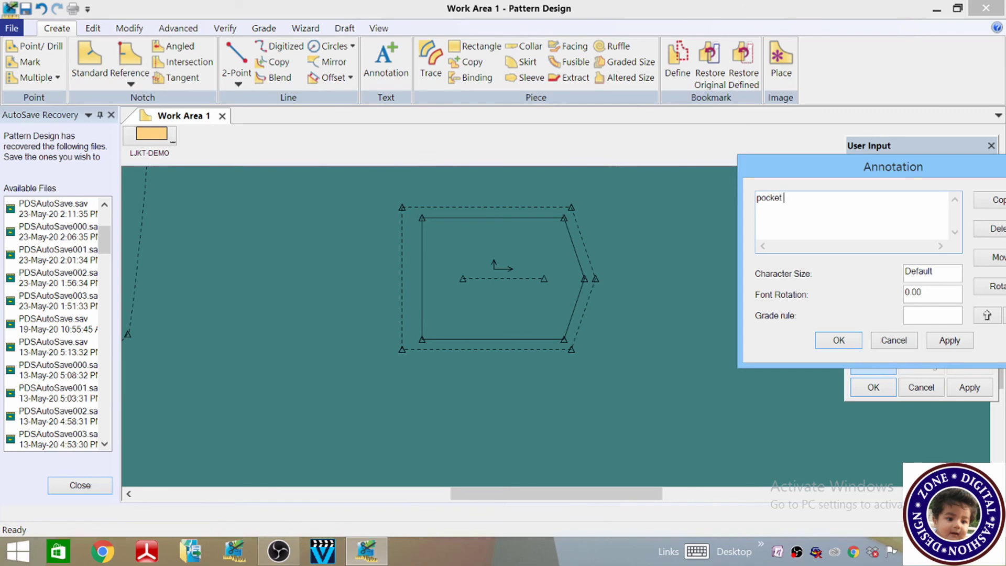
{"action": "left_click", "coordinate": [967, 343]}
{"action": "left_click", "coordinate": [839, 340]}
{"action": "scroll", "coordinate": [557, 348], "scroll_direction": "down", "scroll_amount": 5}
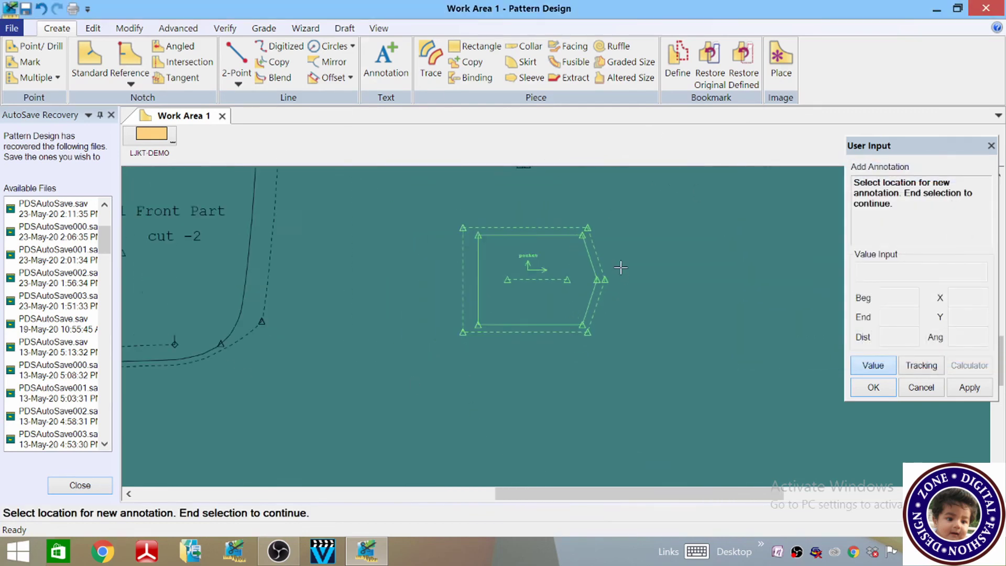
{"action": "scroll", "coordinate": [515, 328], "scroll_direction": "up", "scroll_amount": 3}
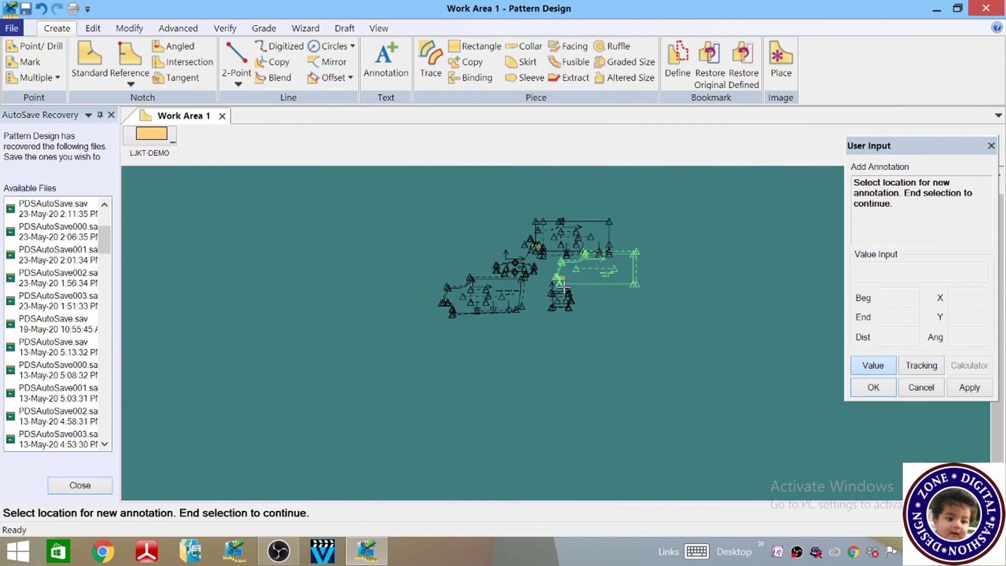
{"action": "scroll", "coordinate": [520, 286], "scroll_direction": "up", "scroll_amount": 4}
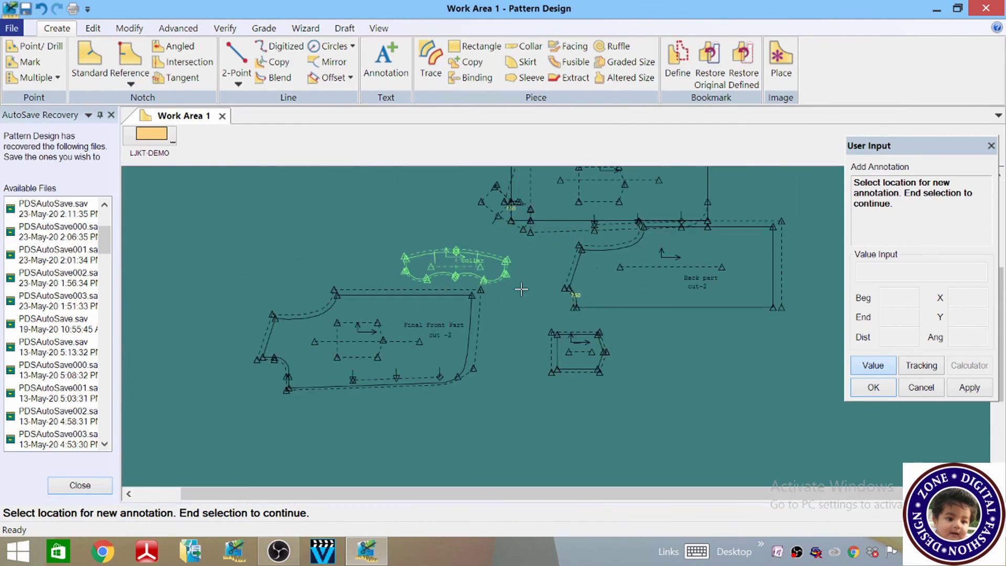
{"action": "right_click", "coordinate": [309, 236]}
{"action": "left_click", "coordinate": [345, 245]}
- Examine the finished pocket, collar, final front and back pieces alongside the jacket draft
{"action": "scroll", "coordinate": [477, 347], "scroll_direction": "up", "scroll_amount": 2}
{"action": "scroll", "coordinate": [608, 203], "scroll_direction": "down", "scroll_amount": 3}
{"action": "scroll", "coordinate": [604, 212], "scroll_direction": "up", "scroll_amount": 2}
{"action": "scroll", "coordinate": [597, 233], "scroll_direction": "down", "scroll_amount": 1}
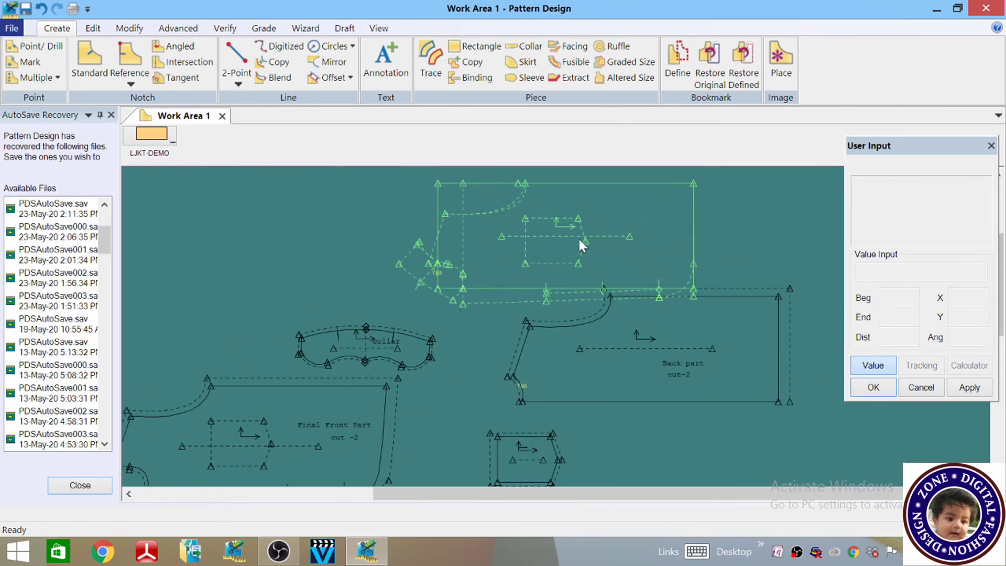
{"action": "scroll", "coordinate": [324, 419], "scroll_direction": "up", "scroll_amount": 2}
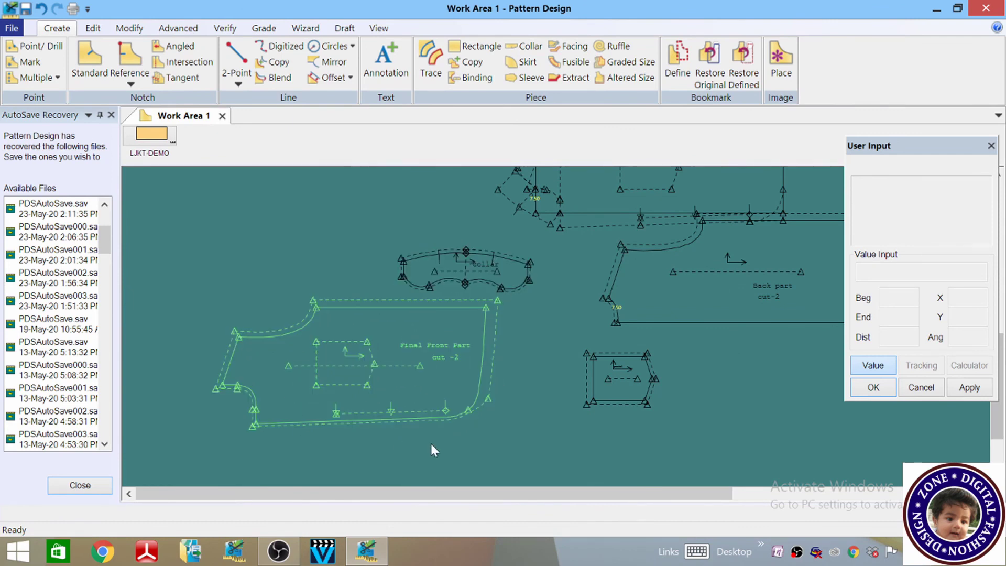
{"action": "scroll", "coordinate": [215, 344], "scroll_direction": "down", "scroll_amount": 3}
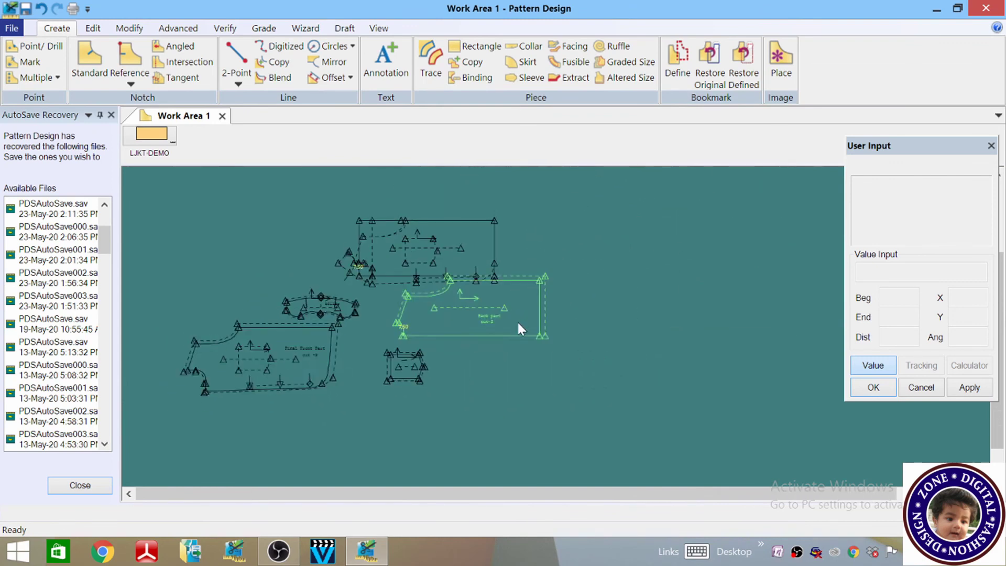
{"action": "scroll", "coordinate": [503, 334], "scroll_direction": "up", "scroll_amount": 2}
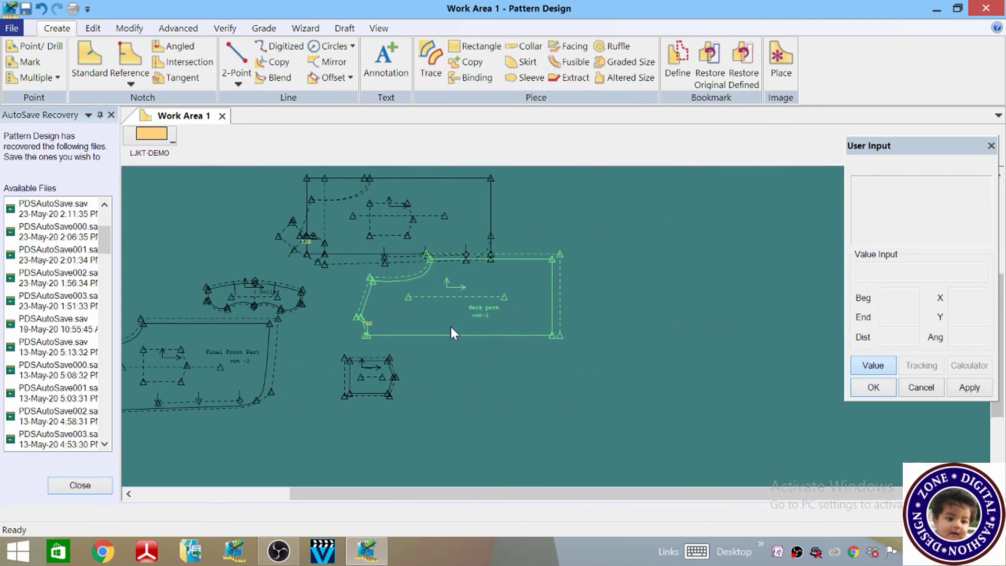